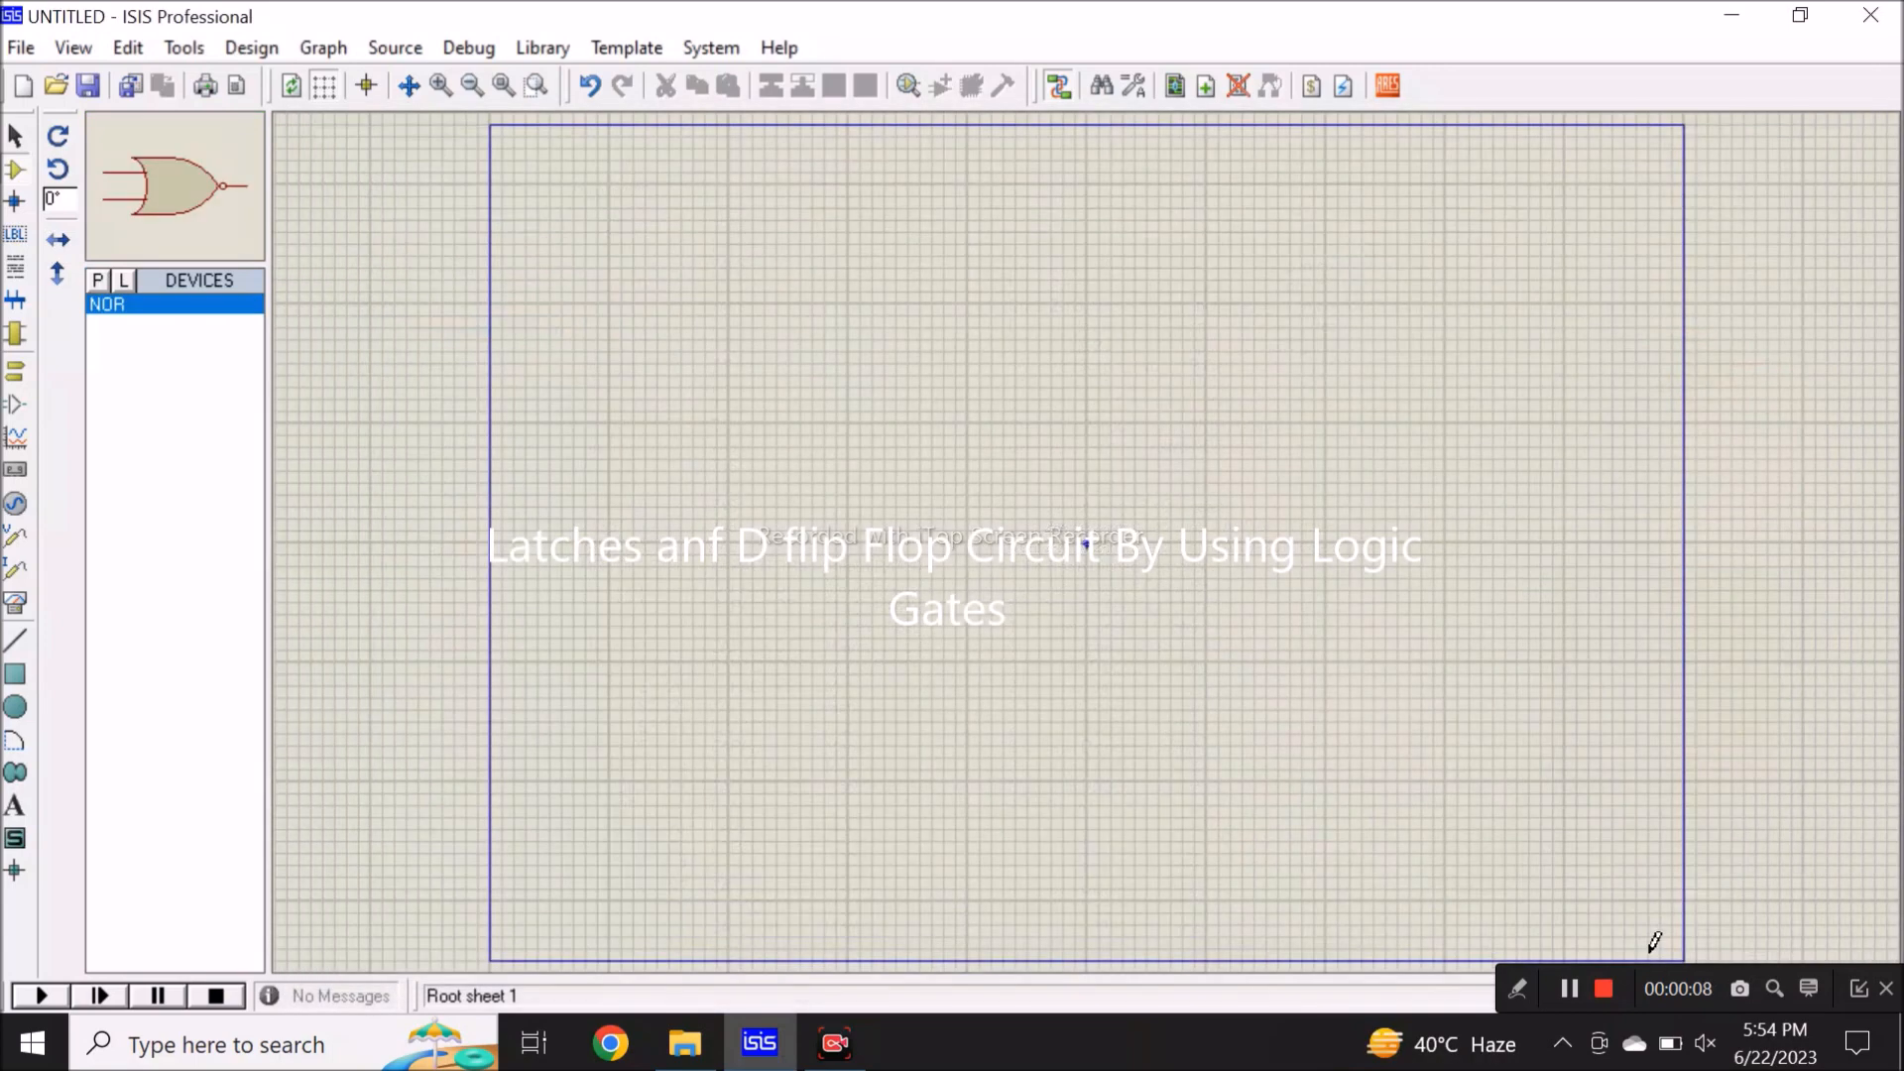
# Step: Find the LOGICSTATE source in the device library and add it to the project's device list
pyautogui.click(1652, 956)
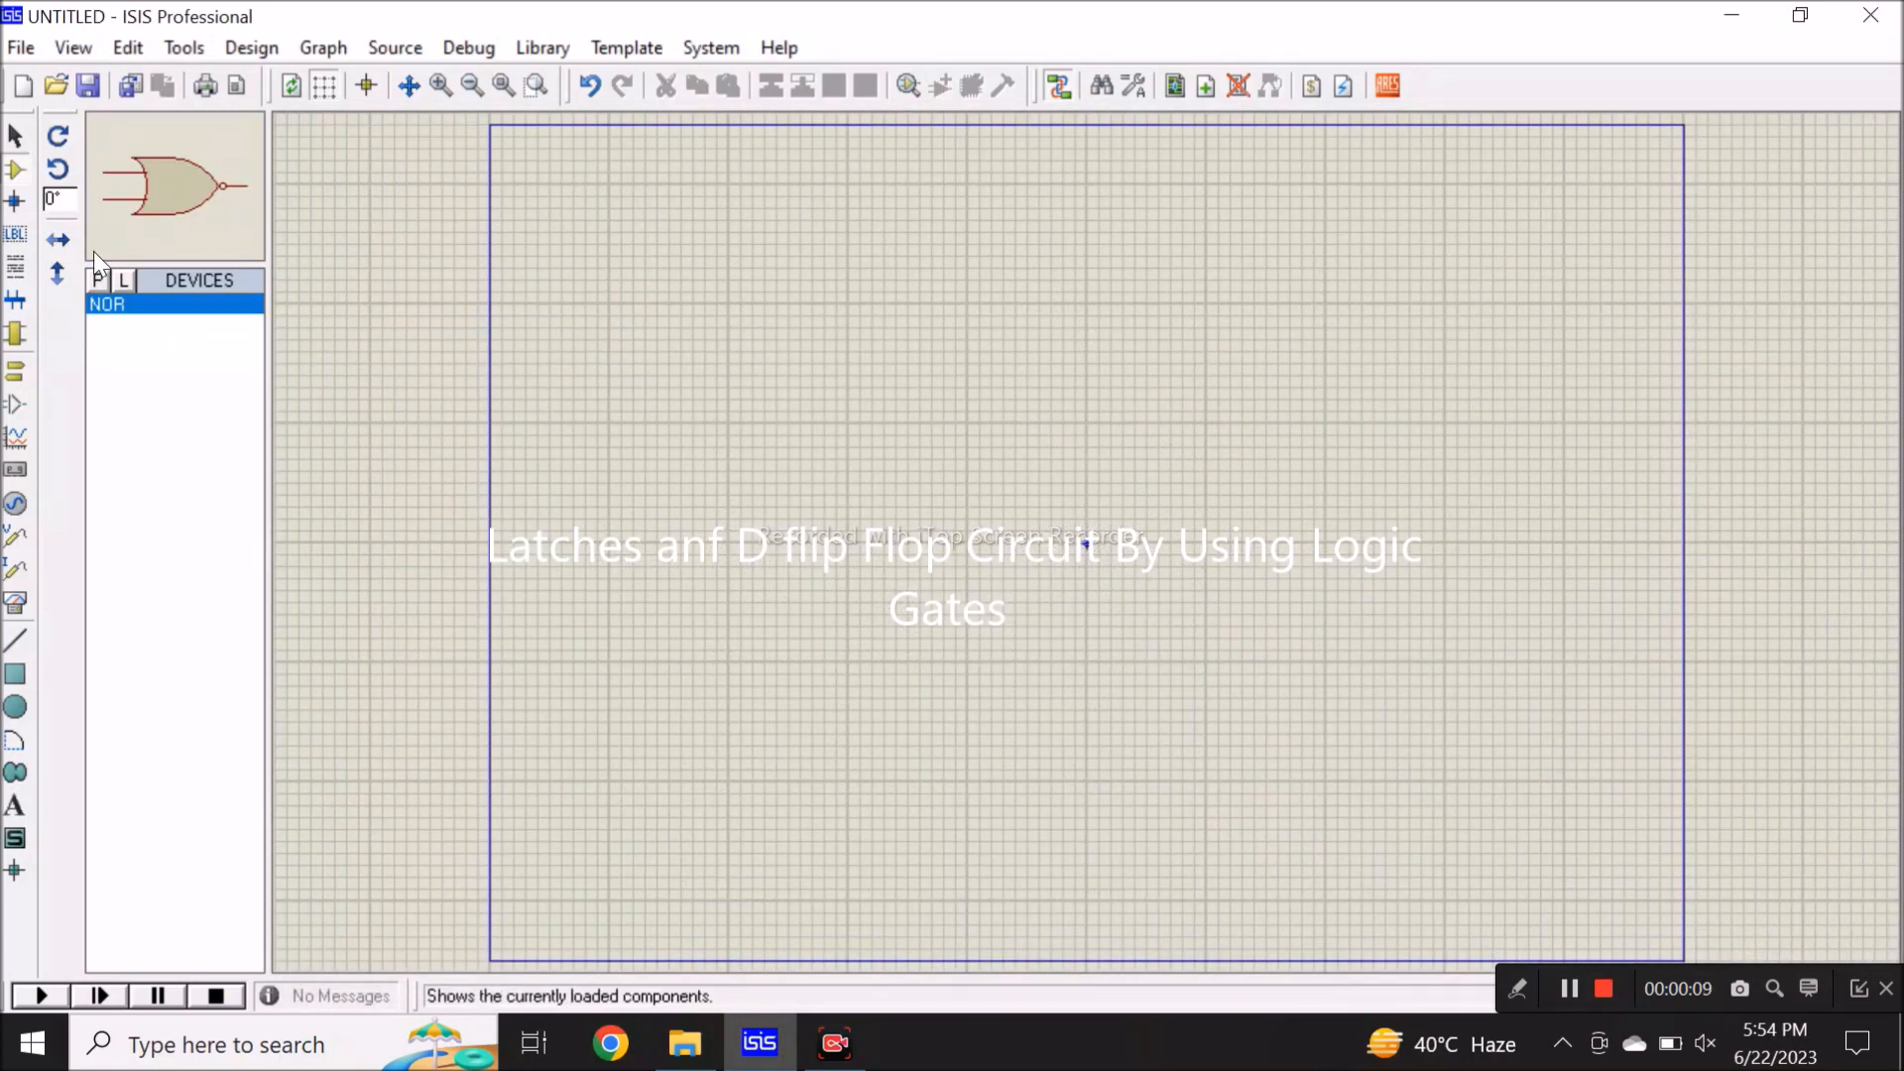
pyautogui.click(99, 281)
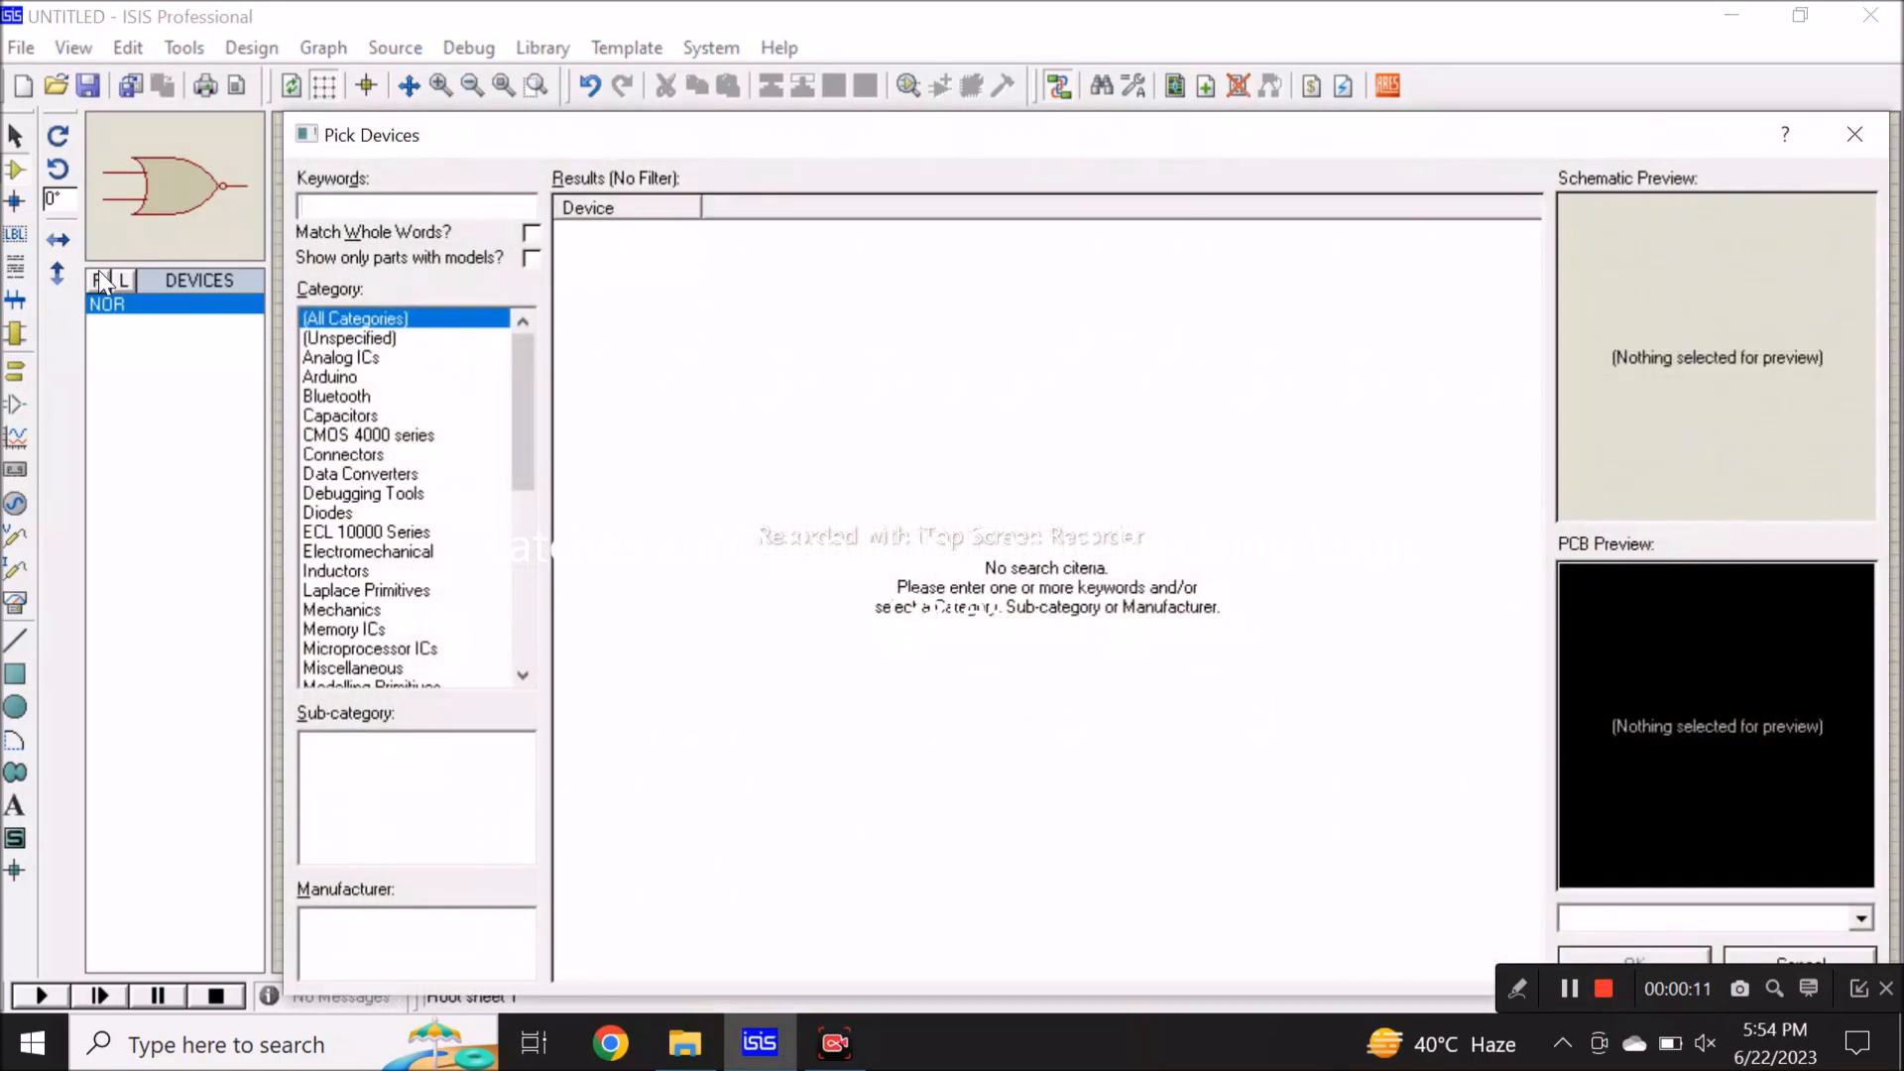
pyautogui.write('LOGICSTAT')
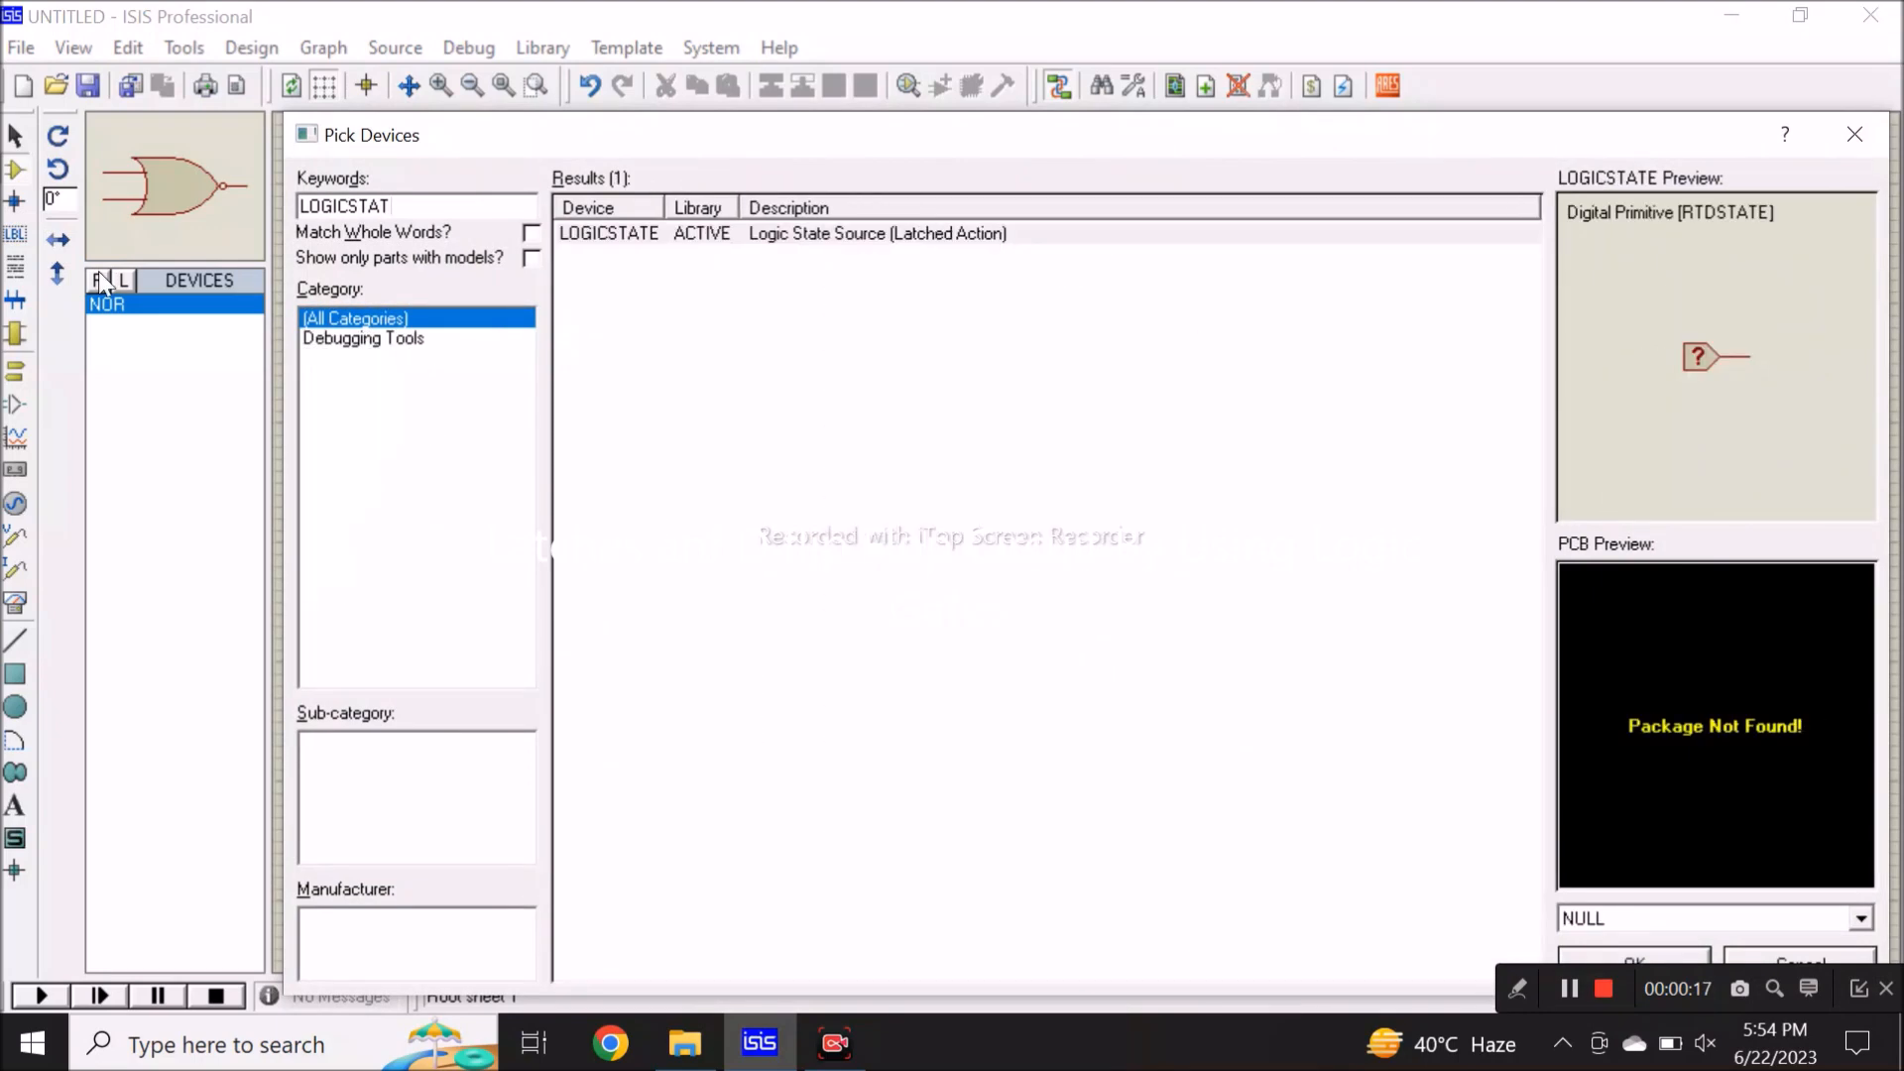
pyautogui.doubleClick(755, 238)
# Step: Search the library for LOGICPR, add LOGICPROBE (BIG) to the device list and close the device picker
pyautogui.click(431, 209)
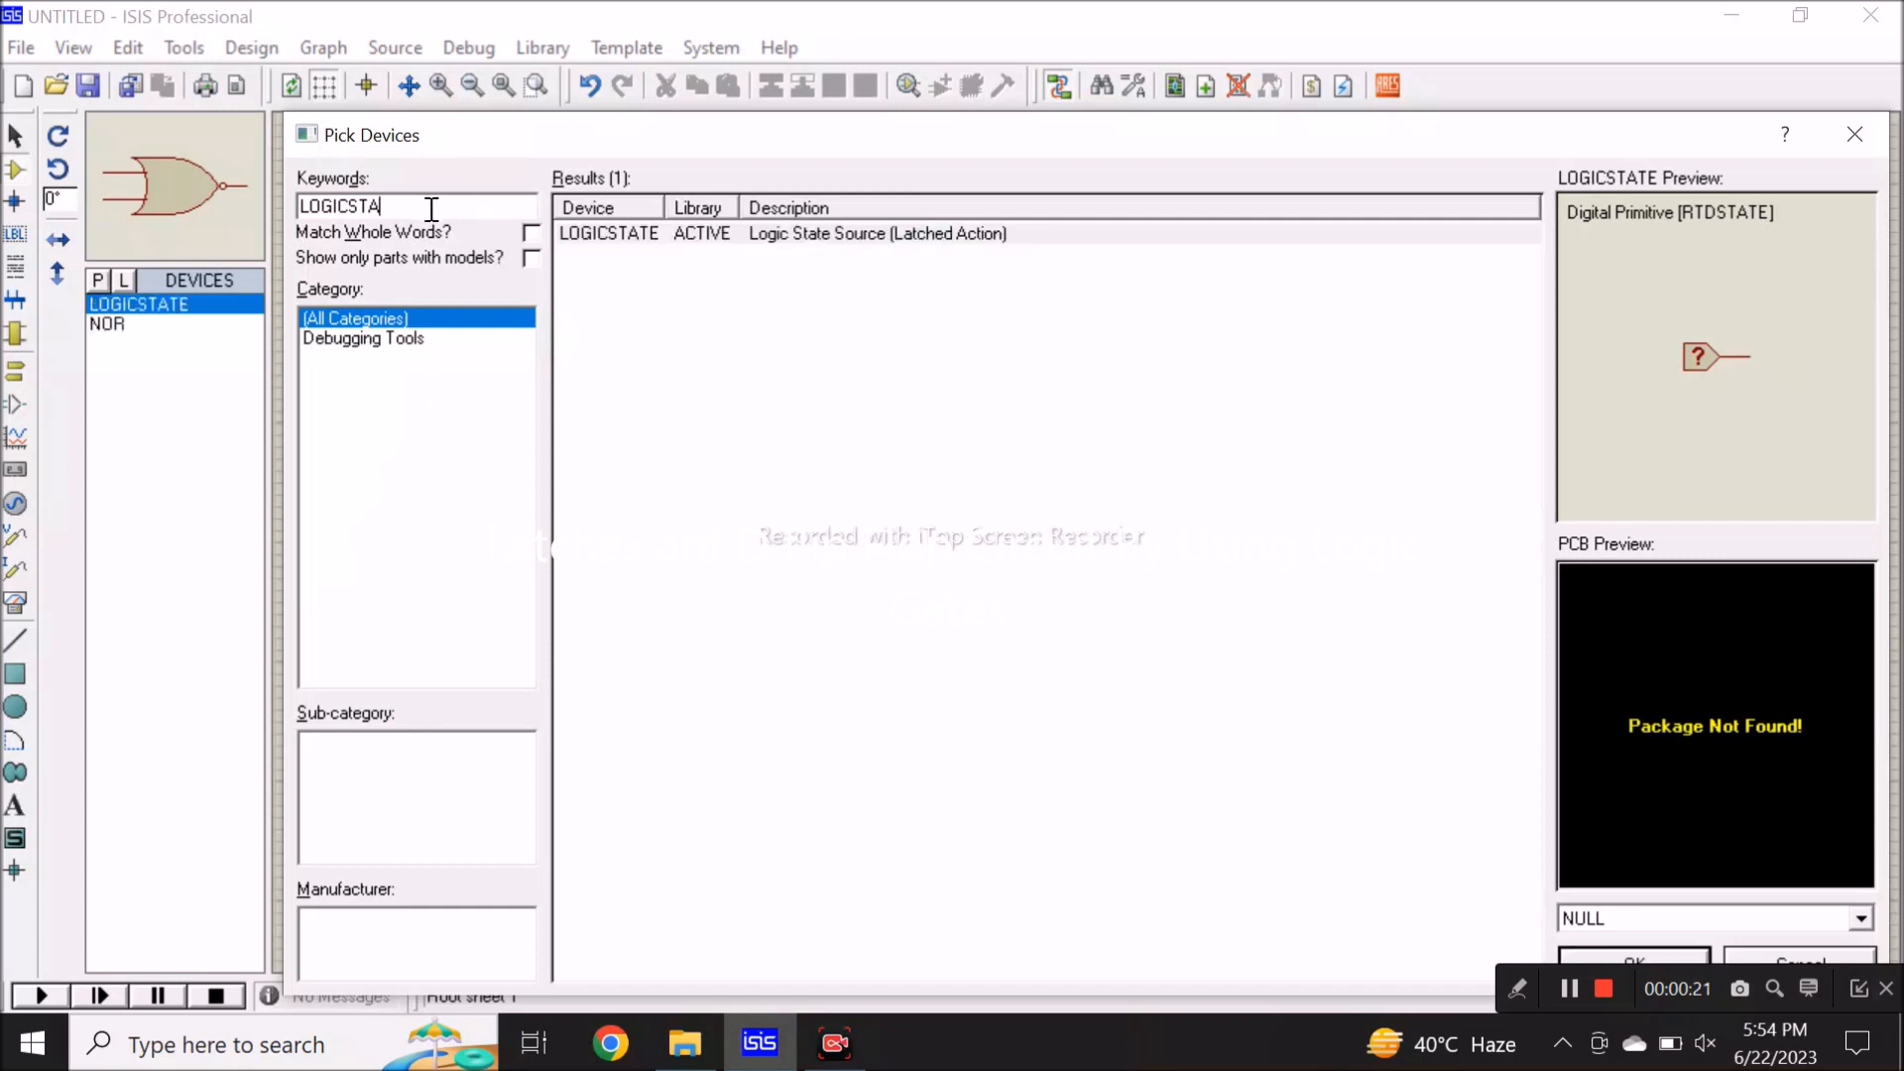
pyautogui.press('BackSpace')
pyautogui.press('BackSpace')
pyautogui.write('PR')
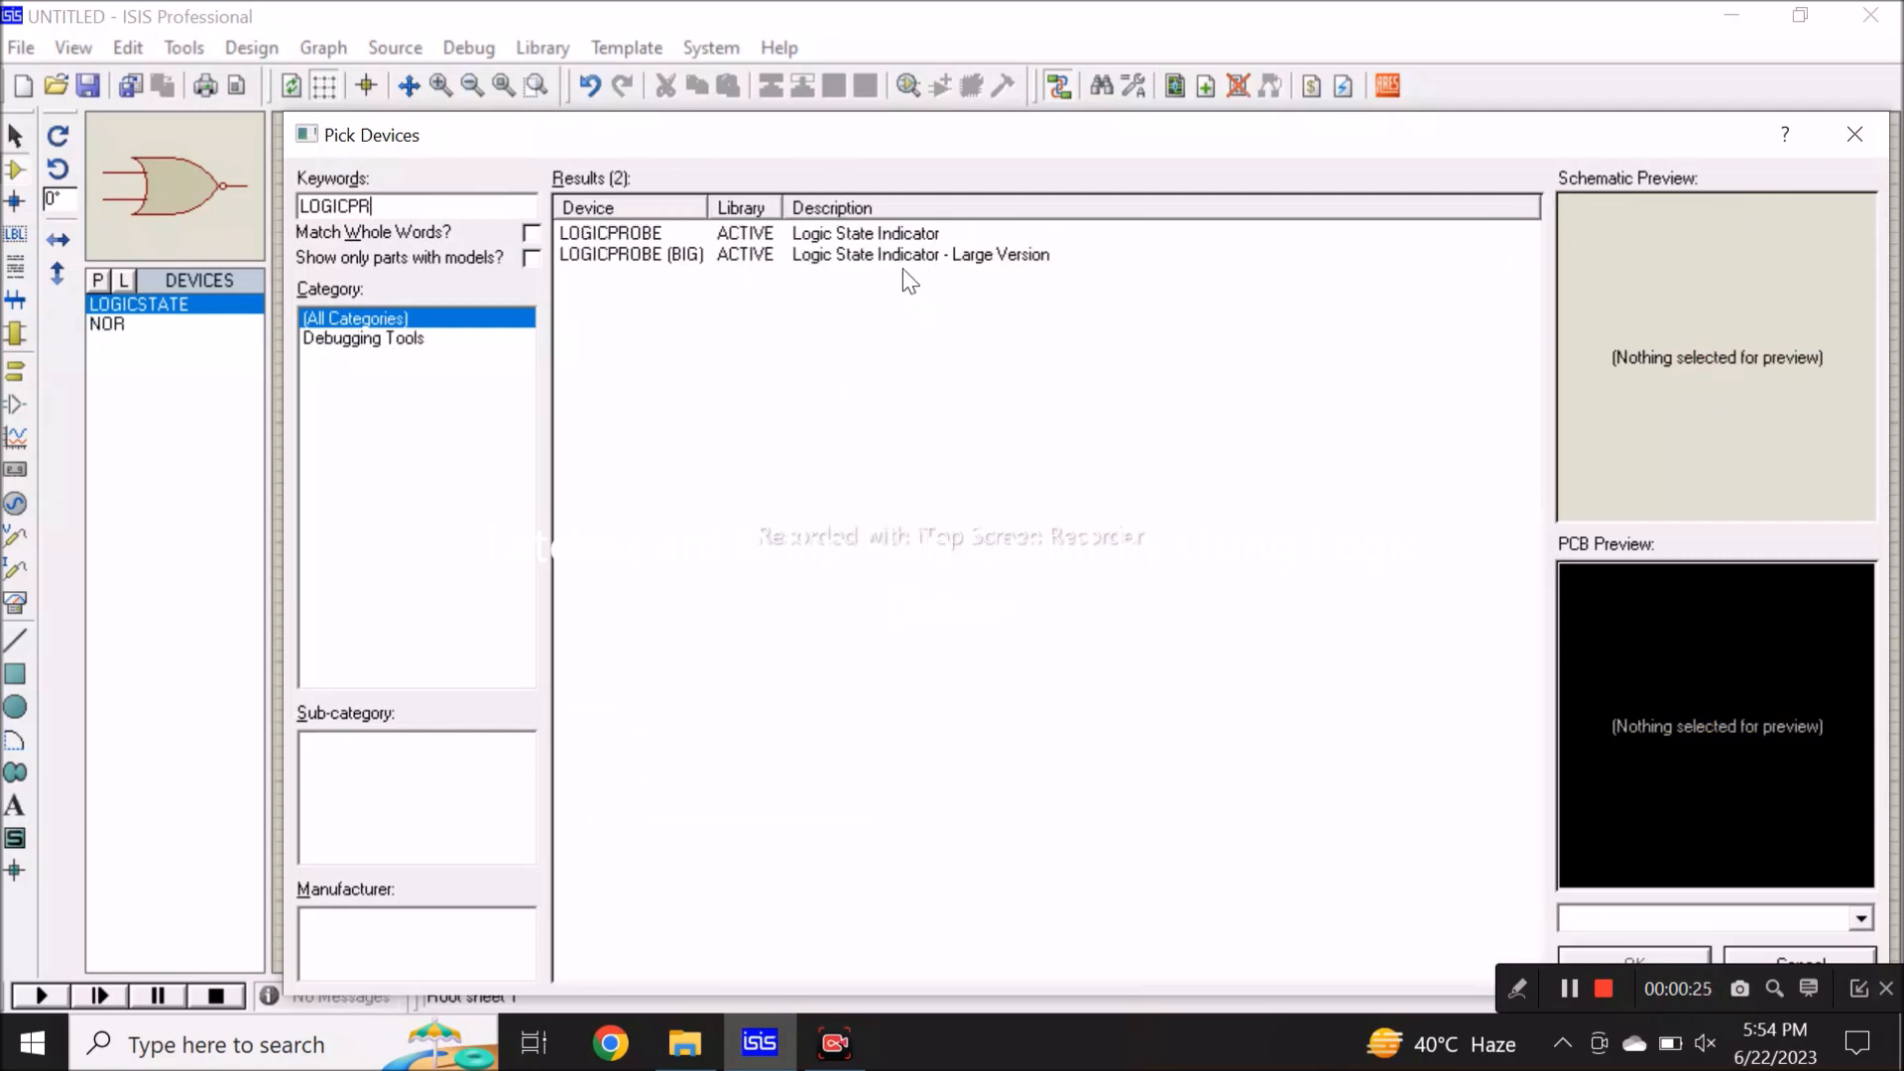
pyautogui.doubleClick(916, 256)
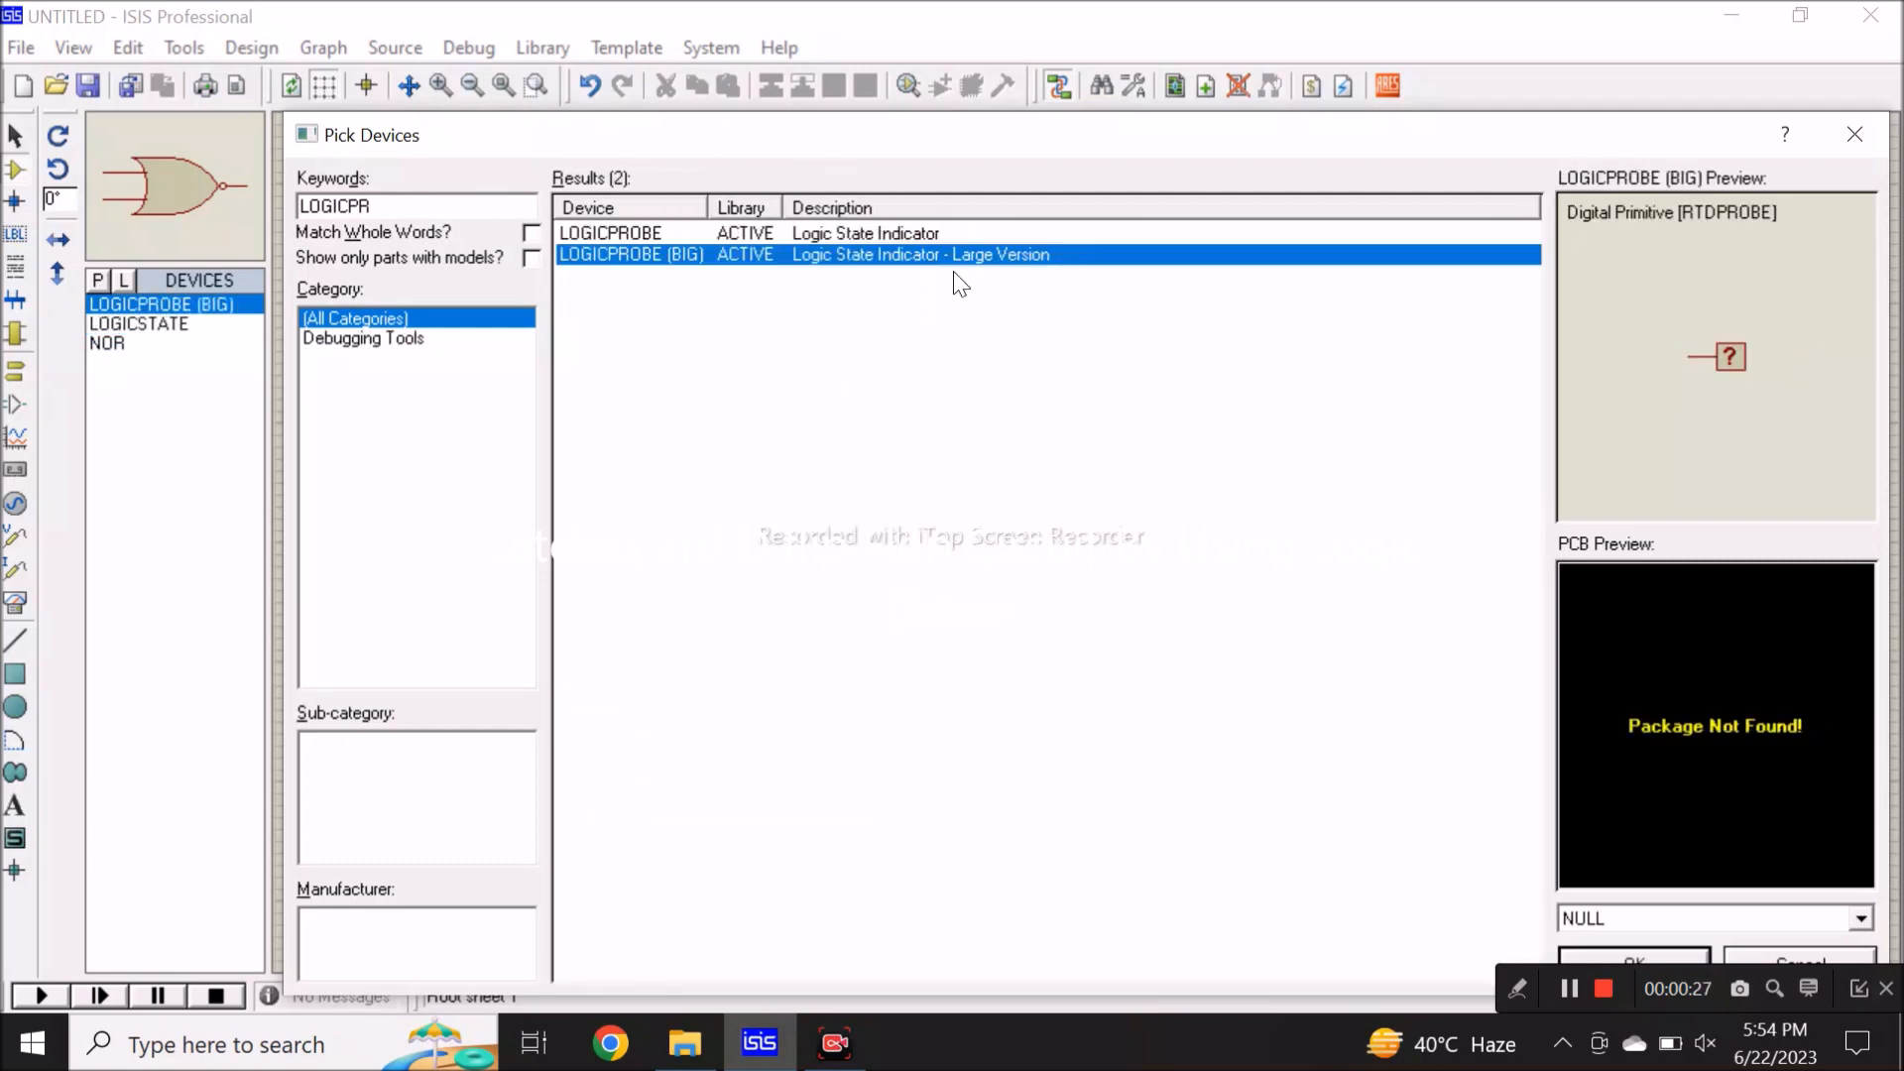
pyautogui.click(1633, 955)
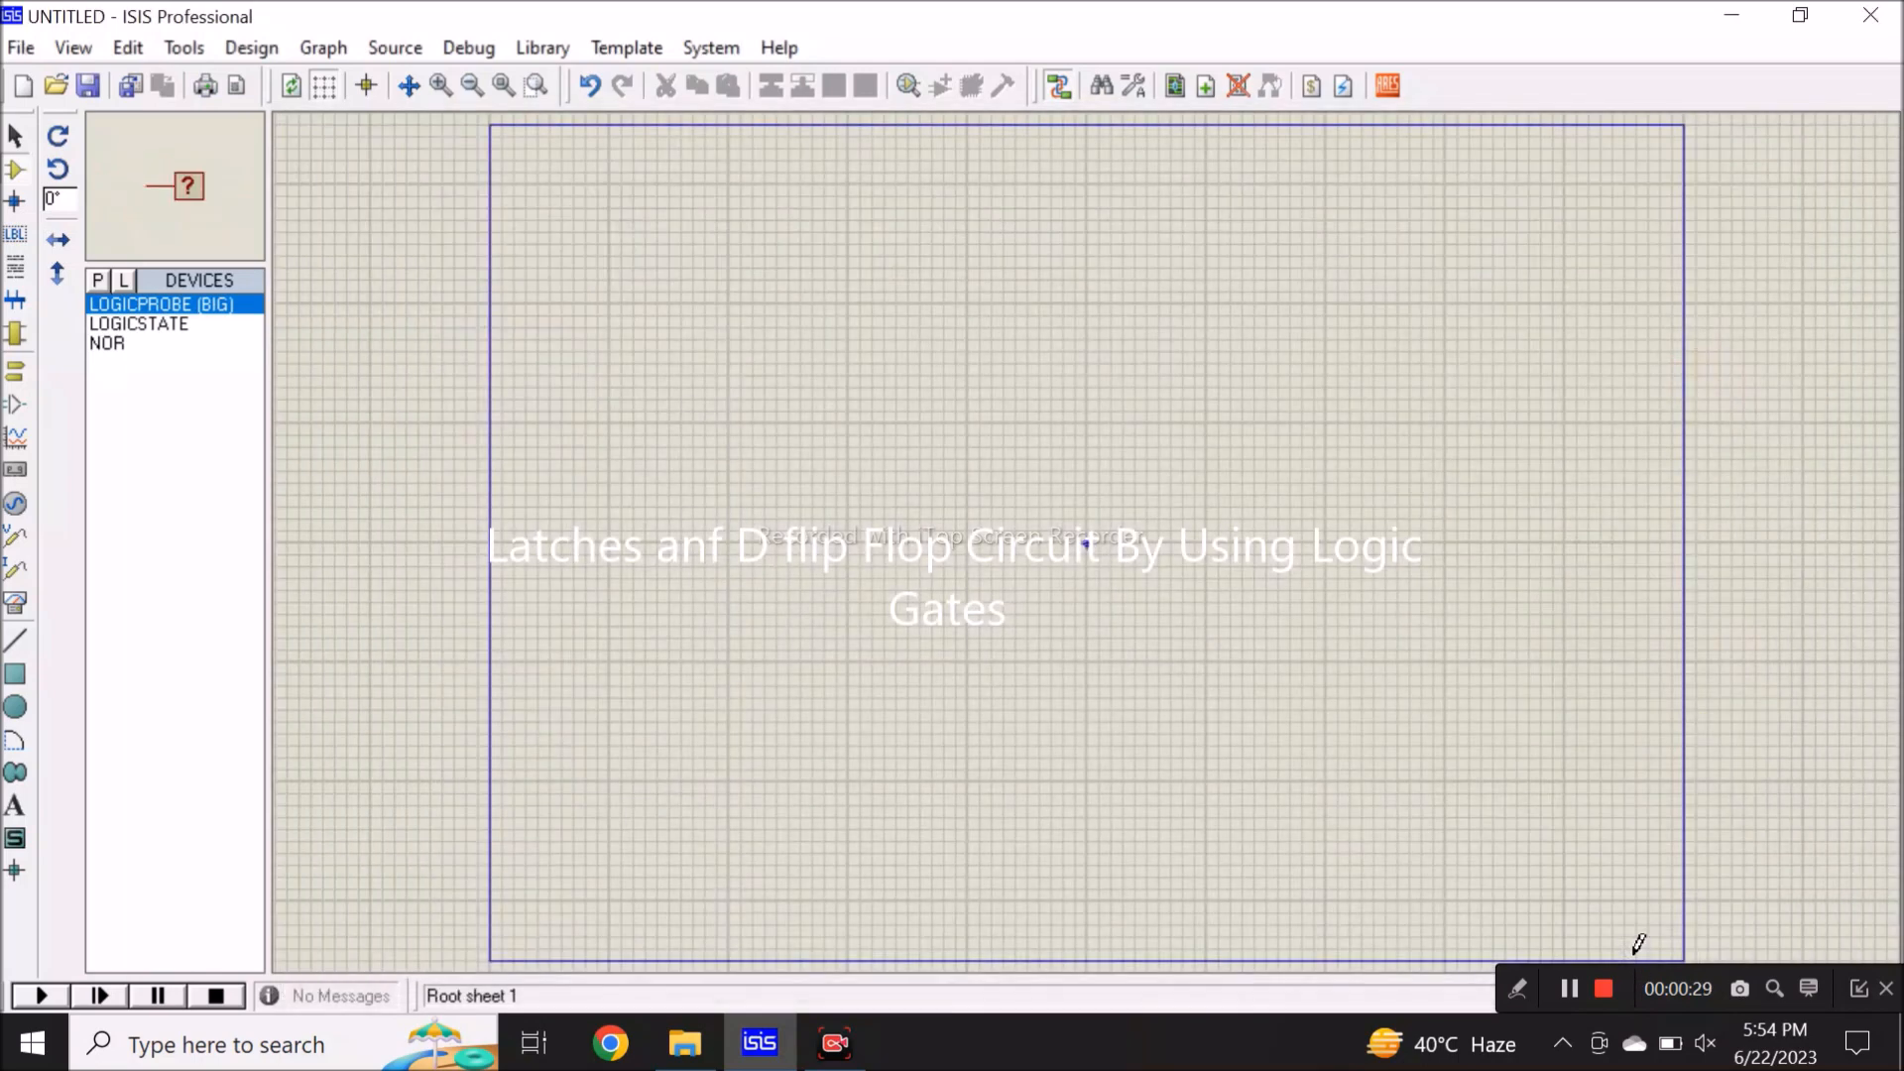
# Step: Place two NOR gates on the sheet, one below the other
pyautogui.click(153, 343)
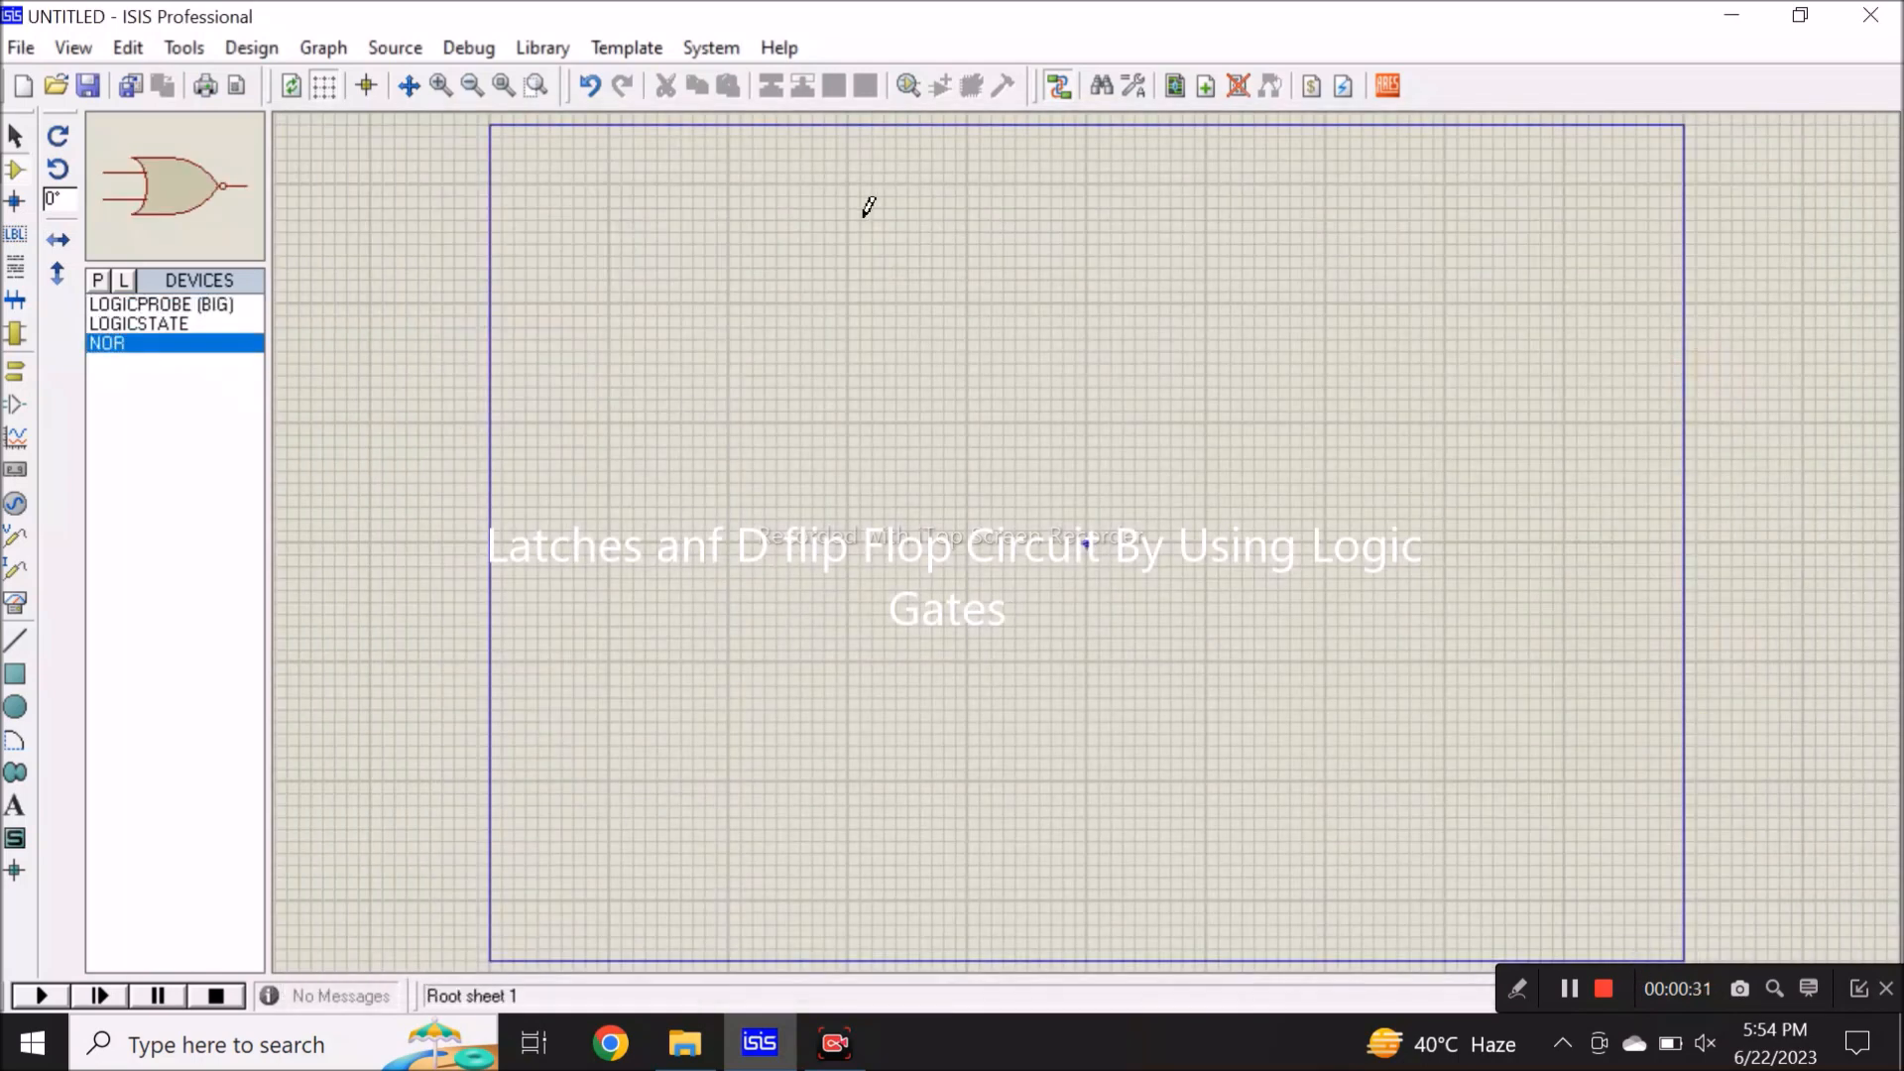
pyautogui.click(905, 238)
pyautogui.click(874, 248)
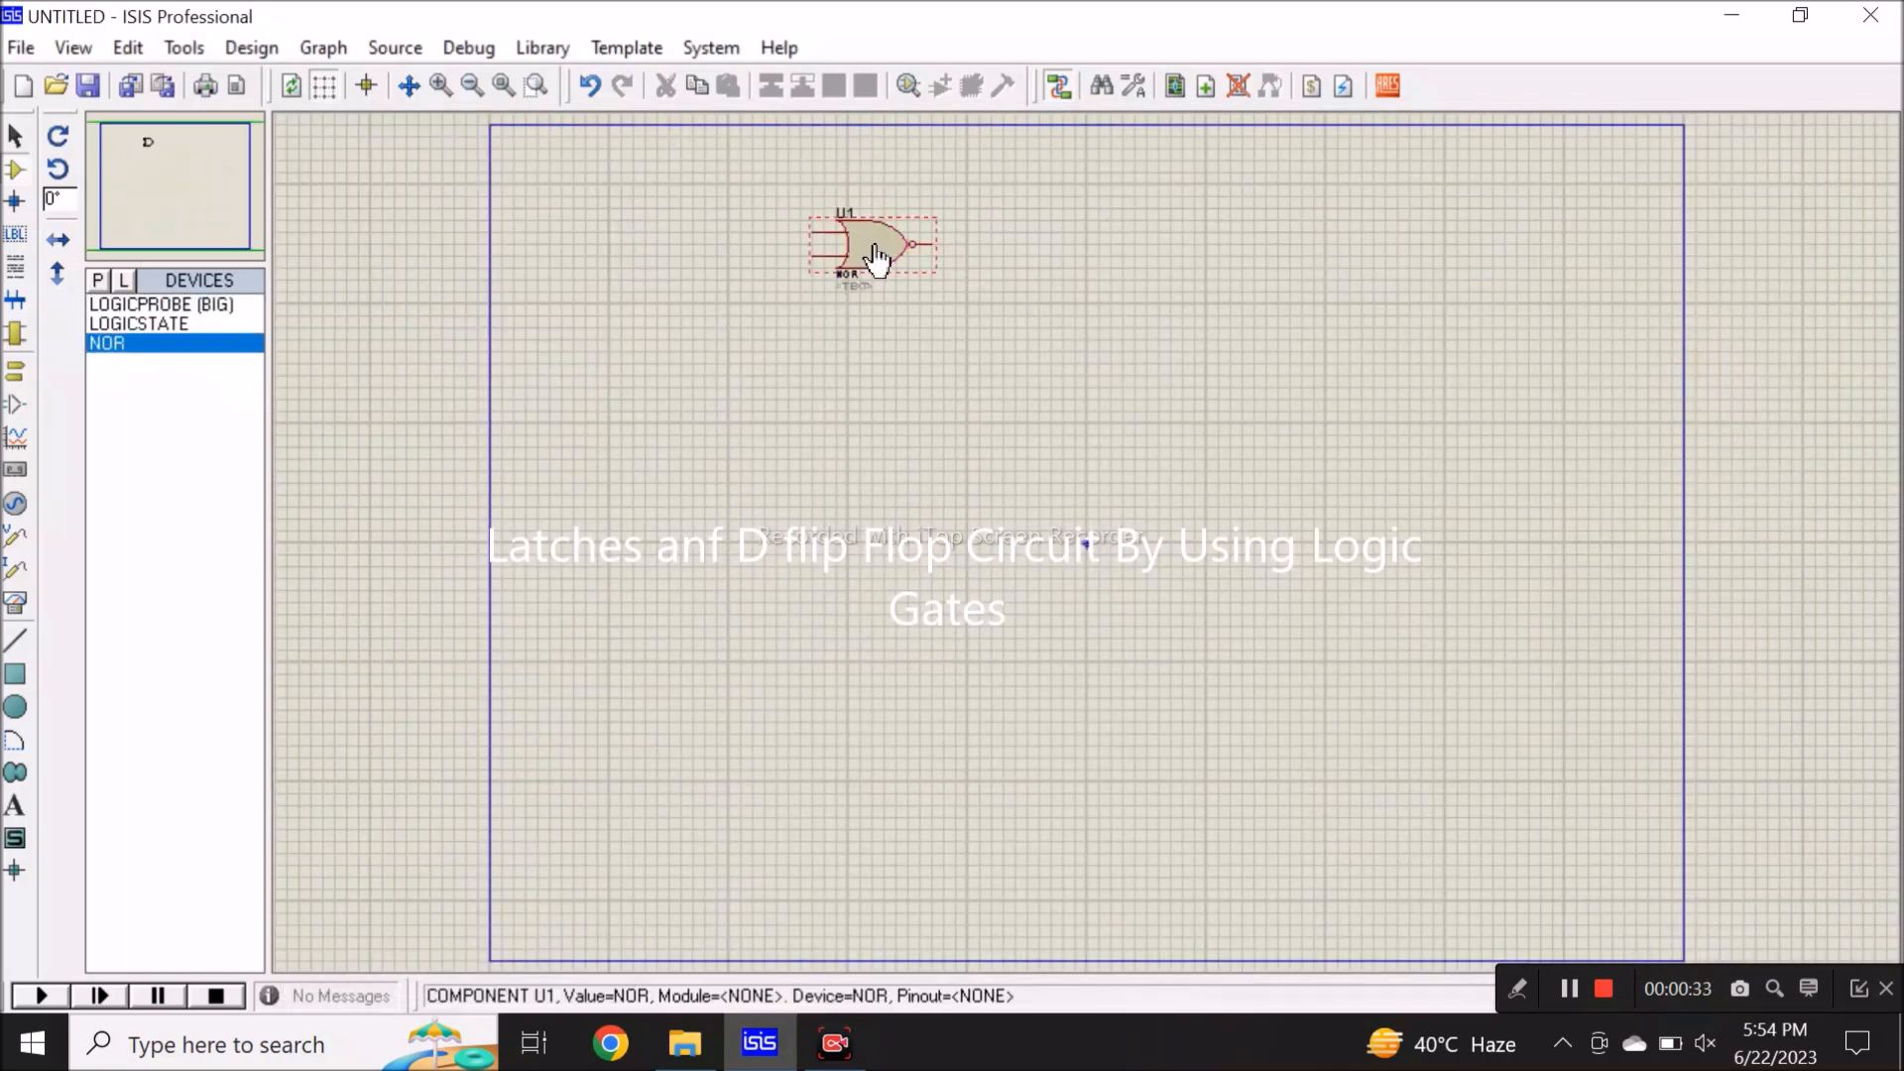
pyautogui.click(857, 436)
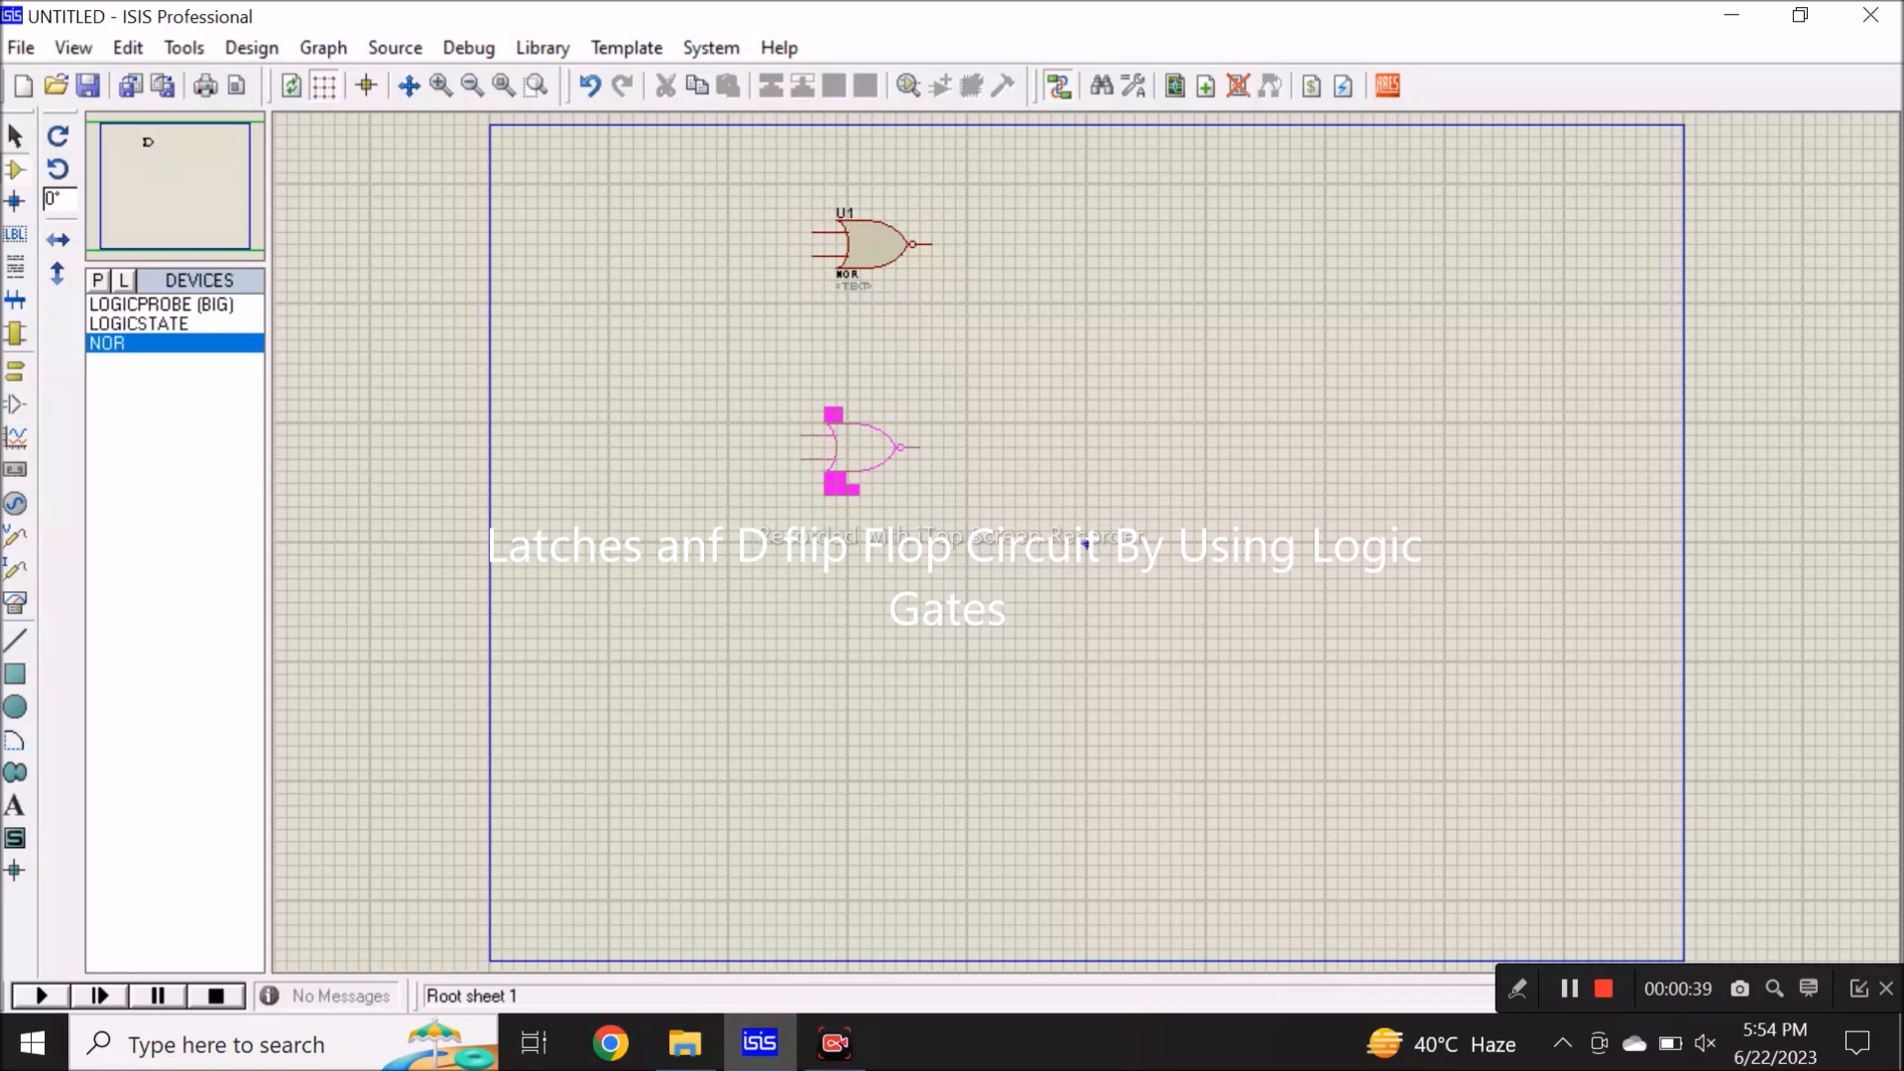
pyautogui.click(871, 456)
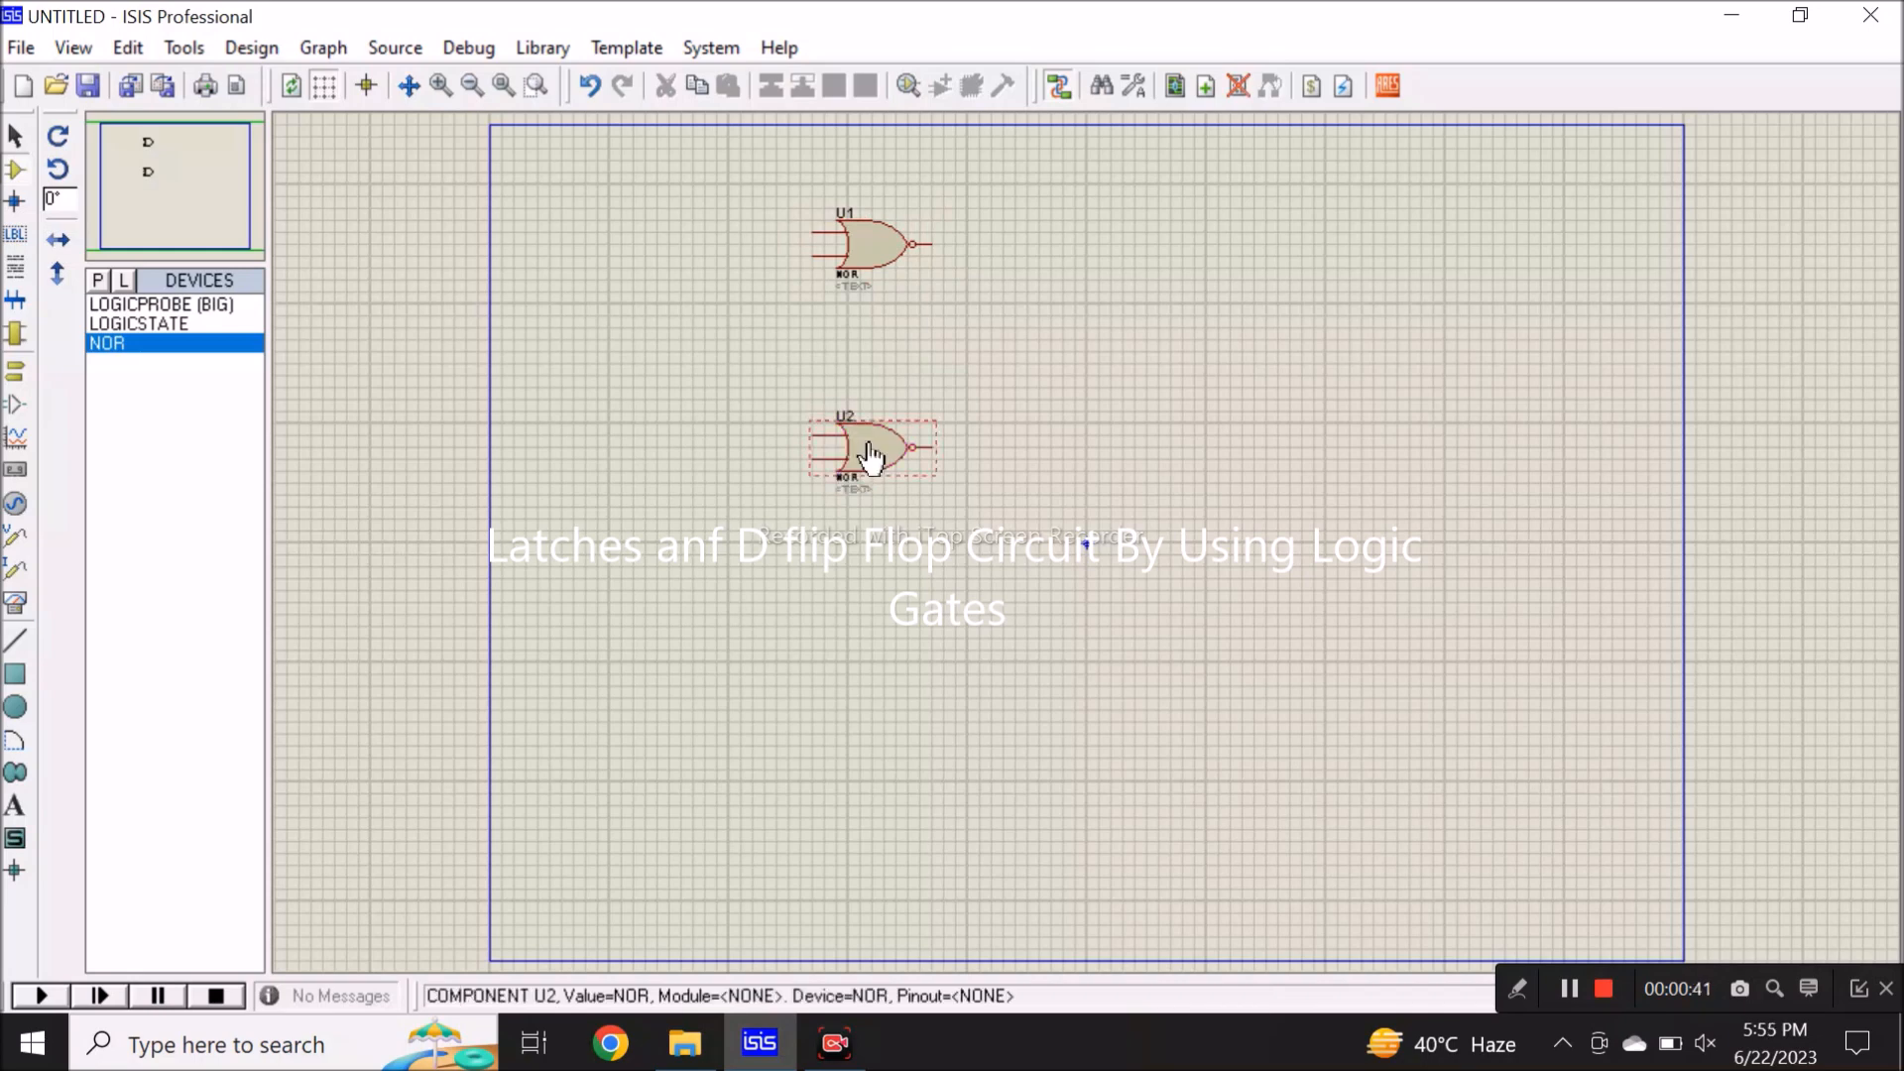
# Step: Place two LOGICSTATE sources to the left of the NOR gates, one beside each gate
pyautogui.click(158, 323)
pyautogui.click(490, 224)
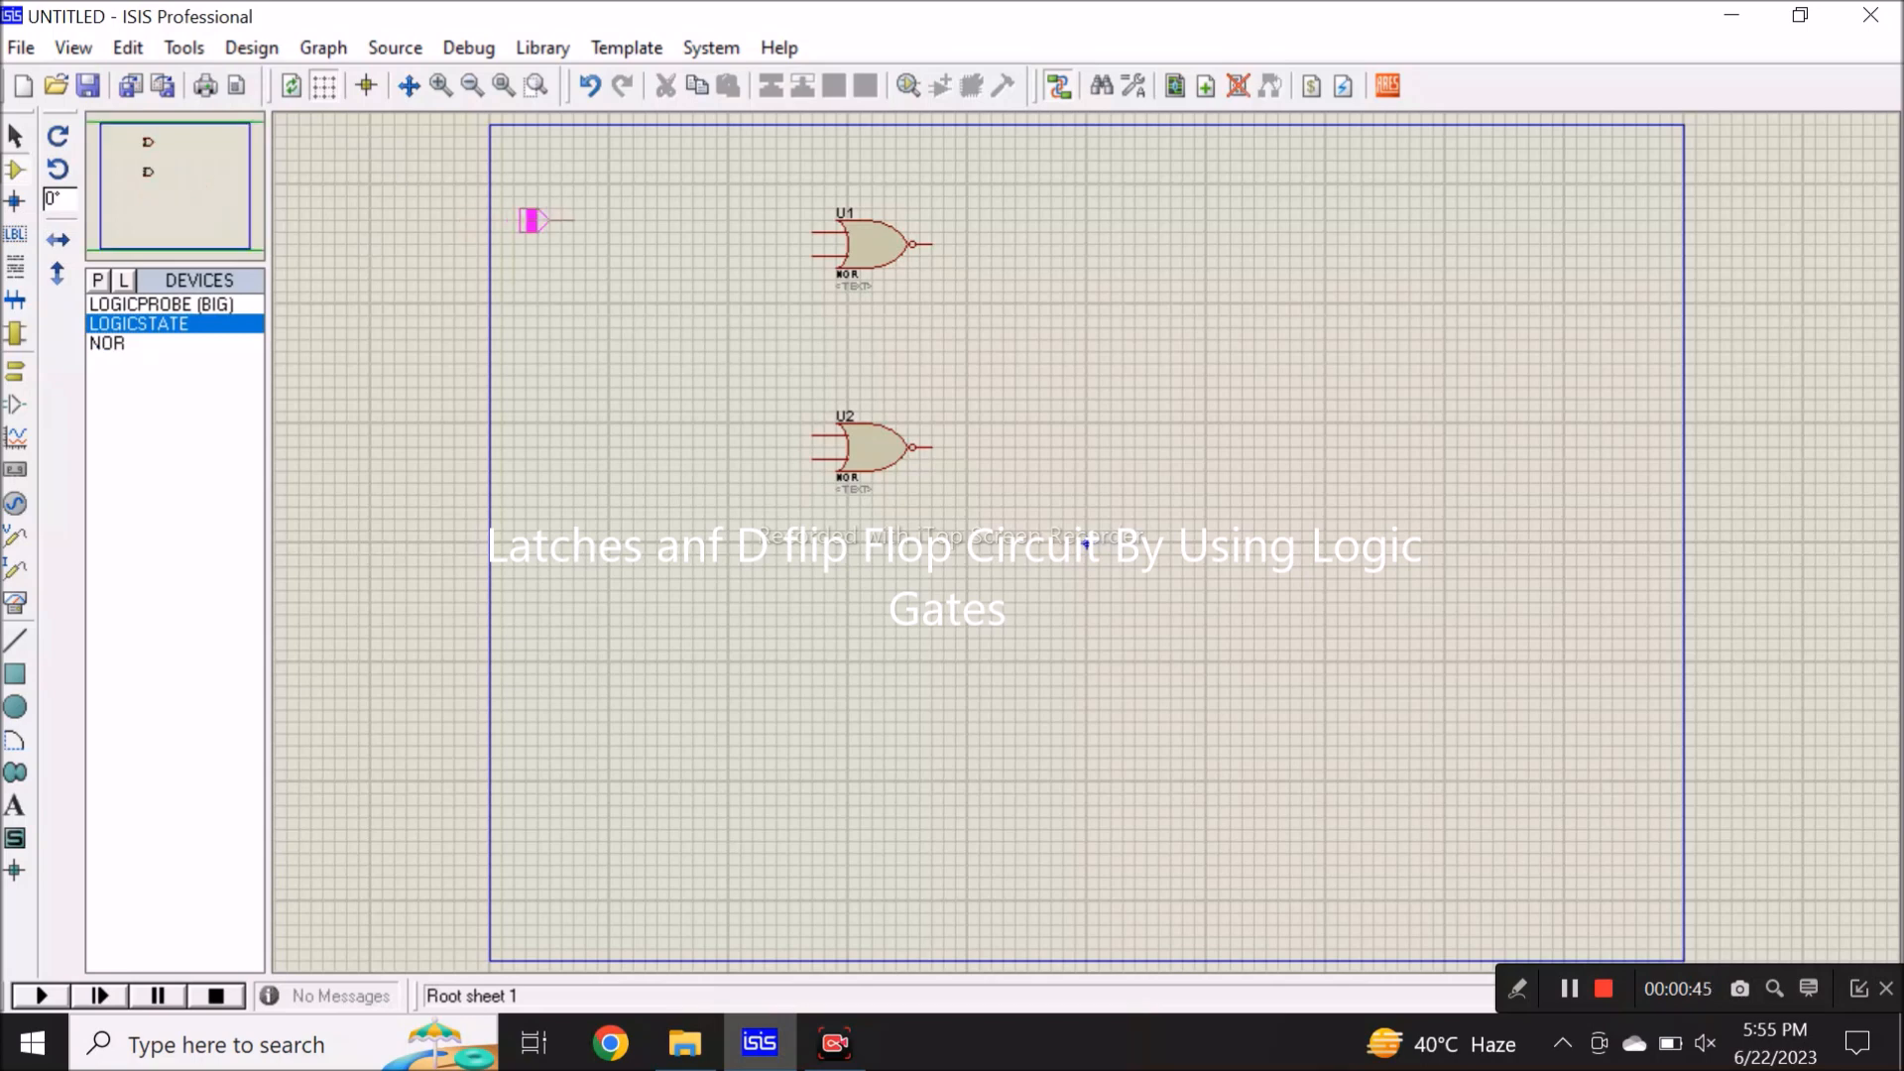
pyautogui.click(536, 220)
pyautogui.click(535, 471)
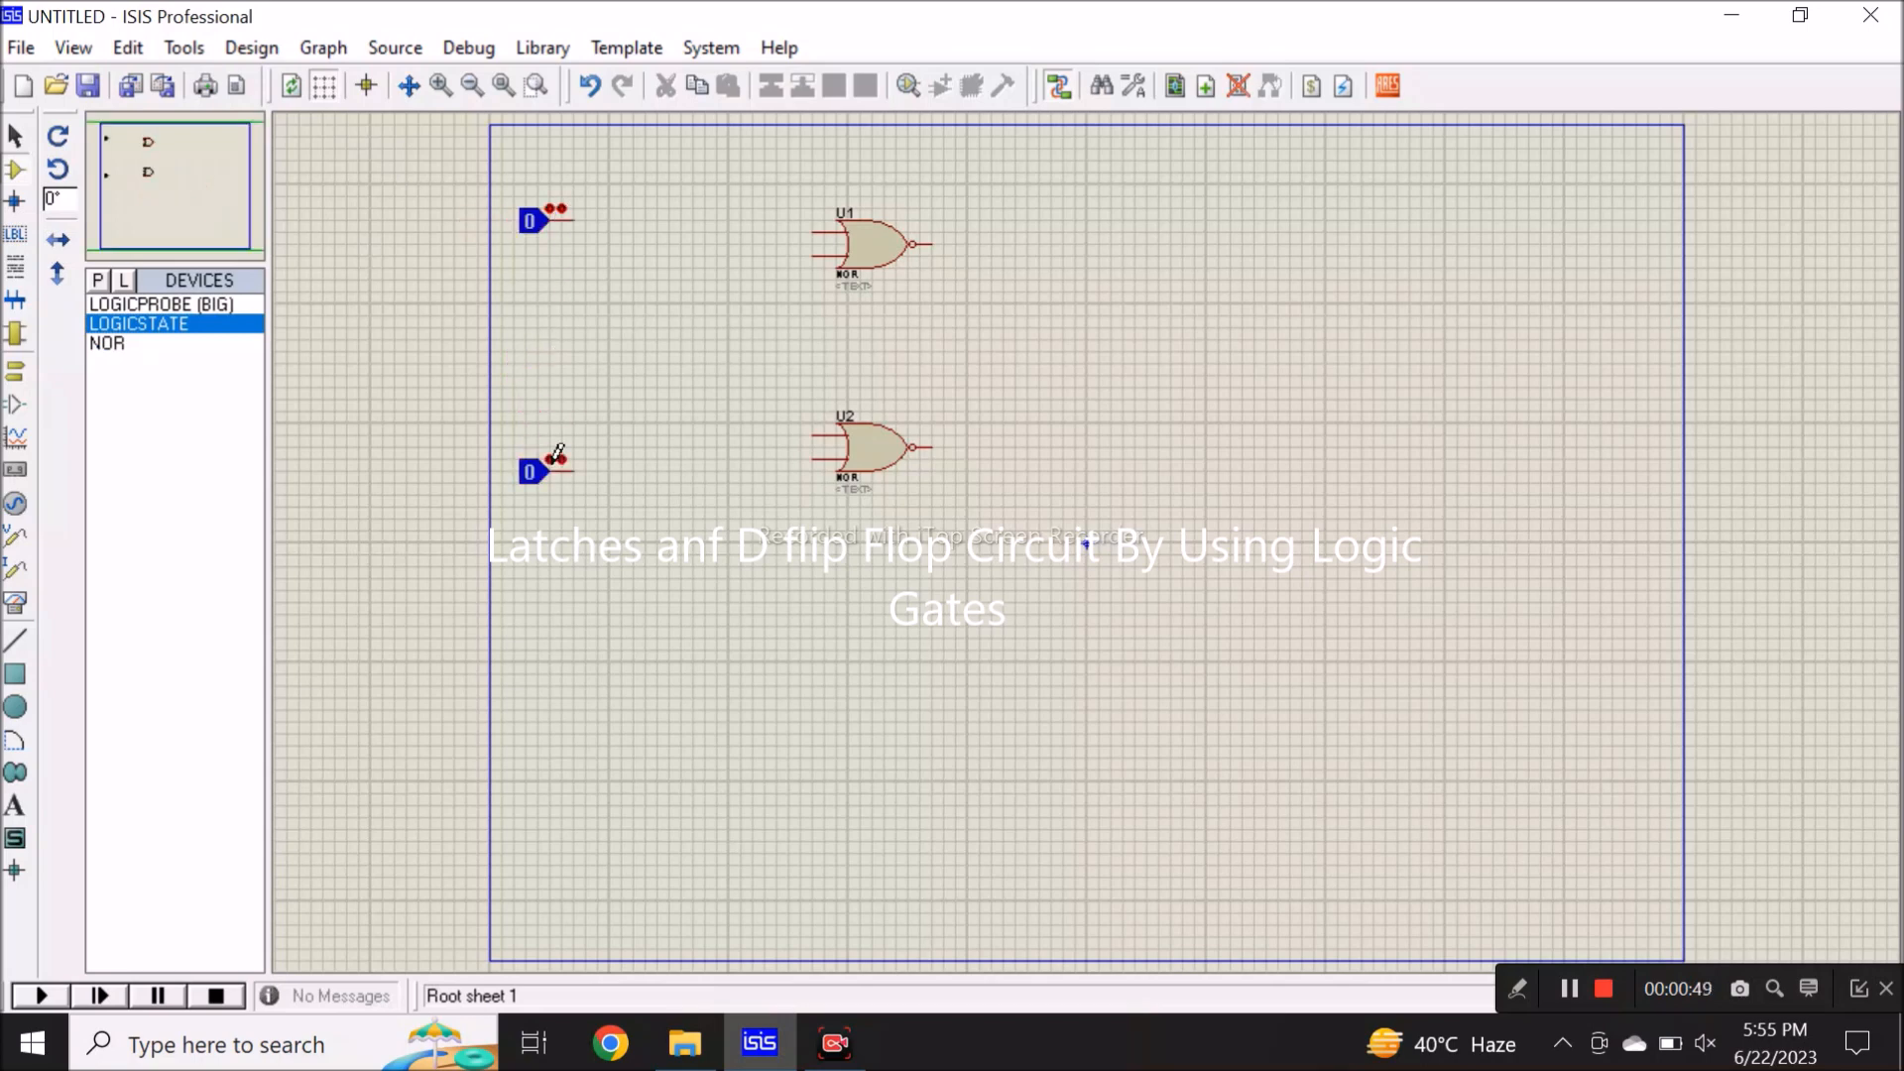
# Step: Place two LOGICPROBE (BIG) indicators to the right of the gates, each level with a NOR gate's output
pyautogui.click(226, 304)
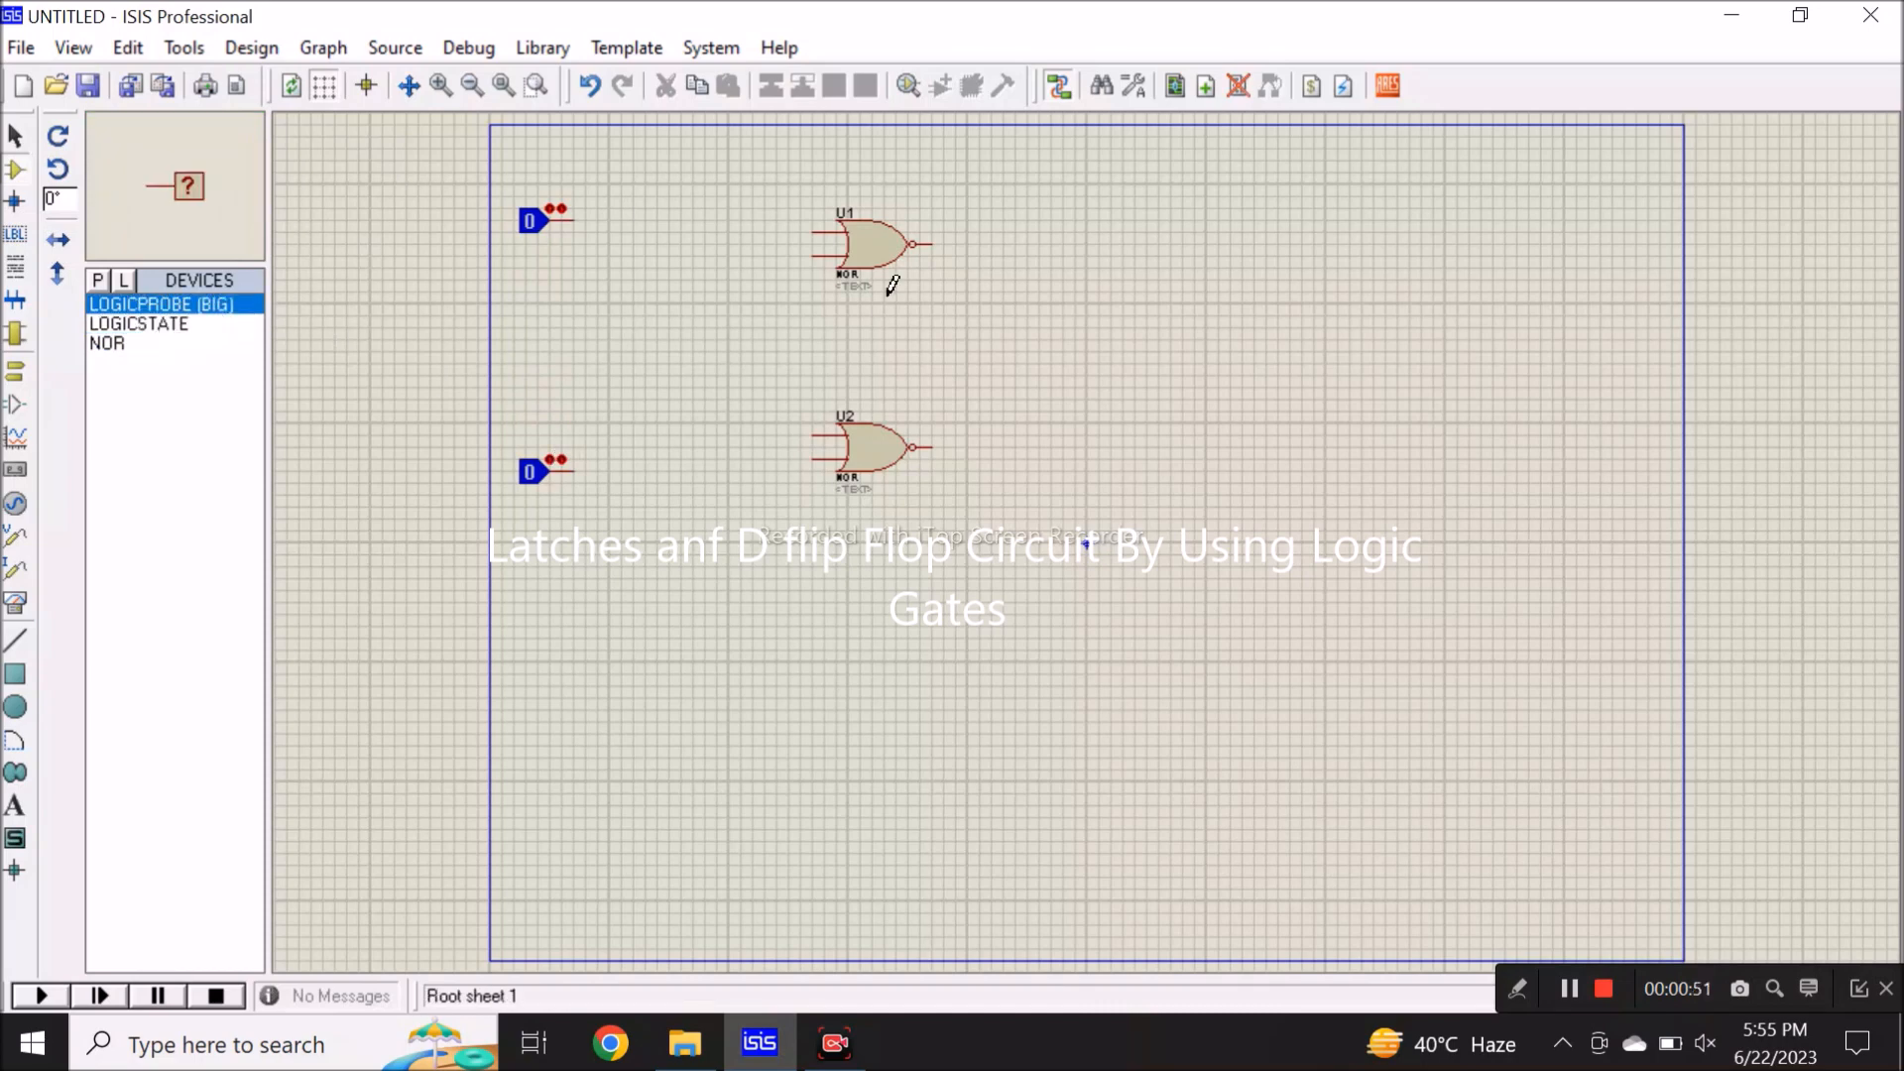
pyautogui.click(1356, 268)
pyautogui.click(1330, 244)
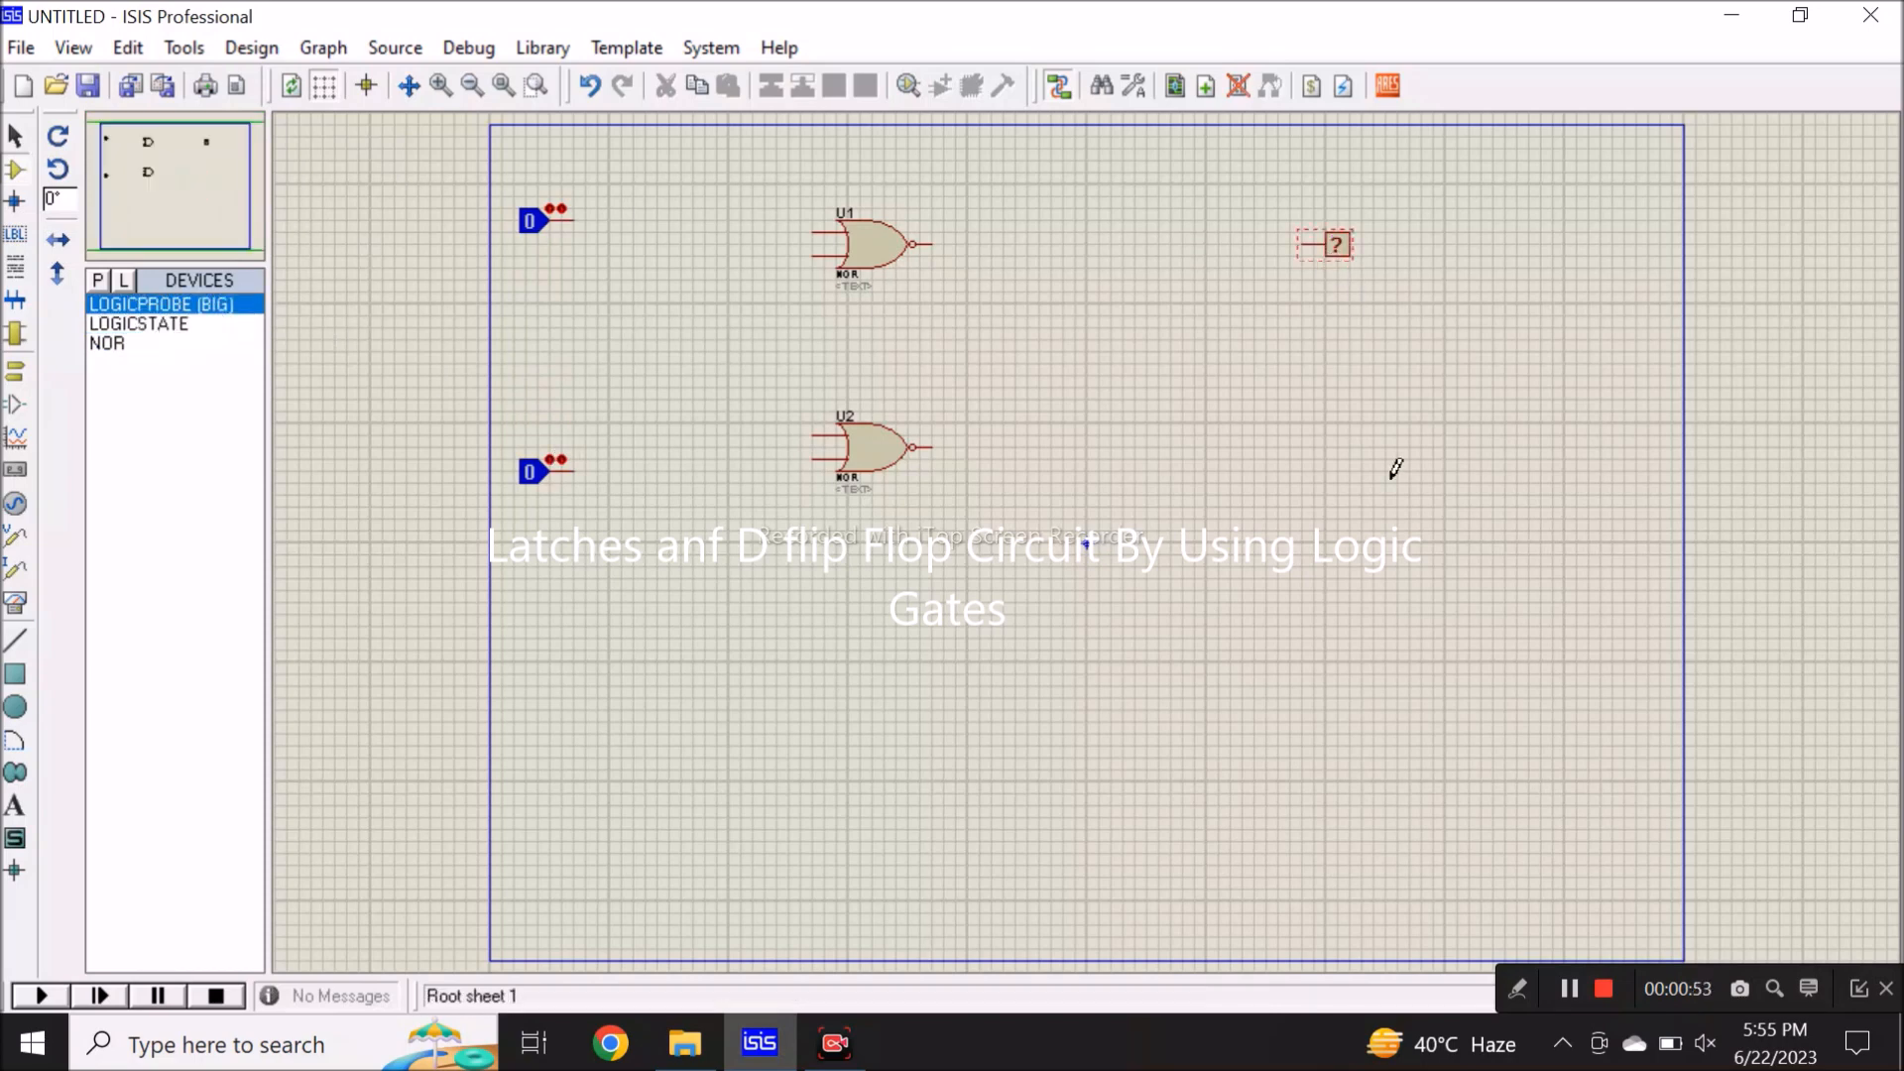
pyautogui.click(1339, 445)
pyautogui.click(1333, 449)
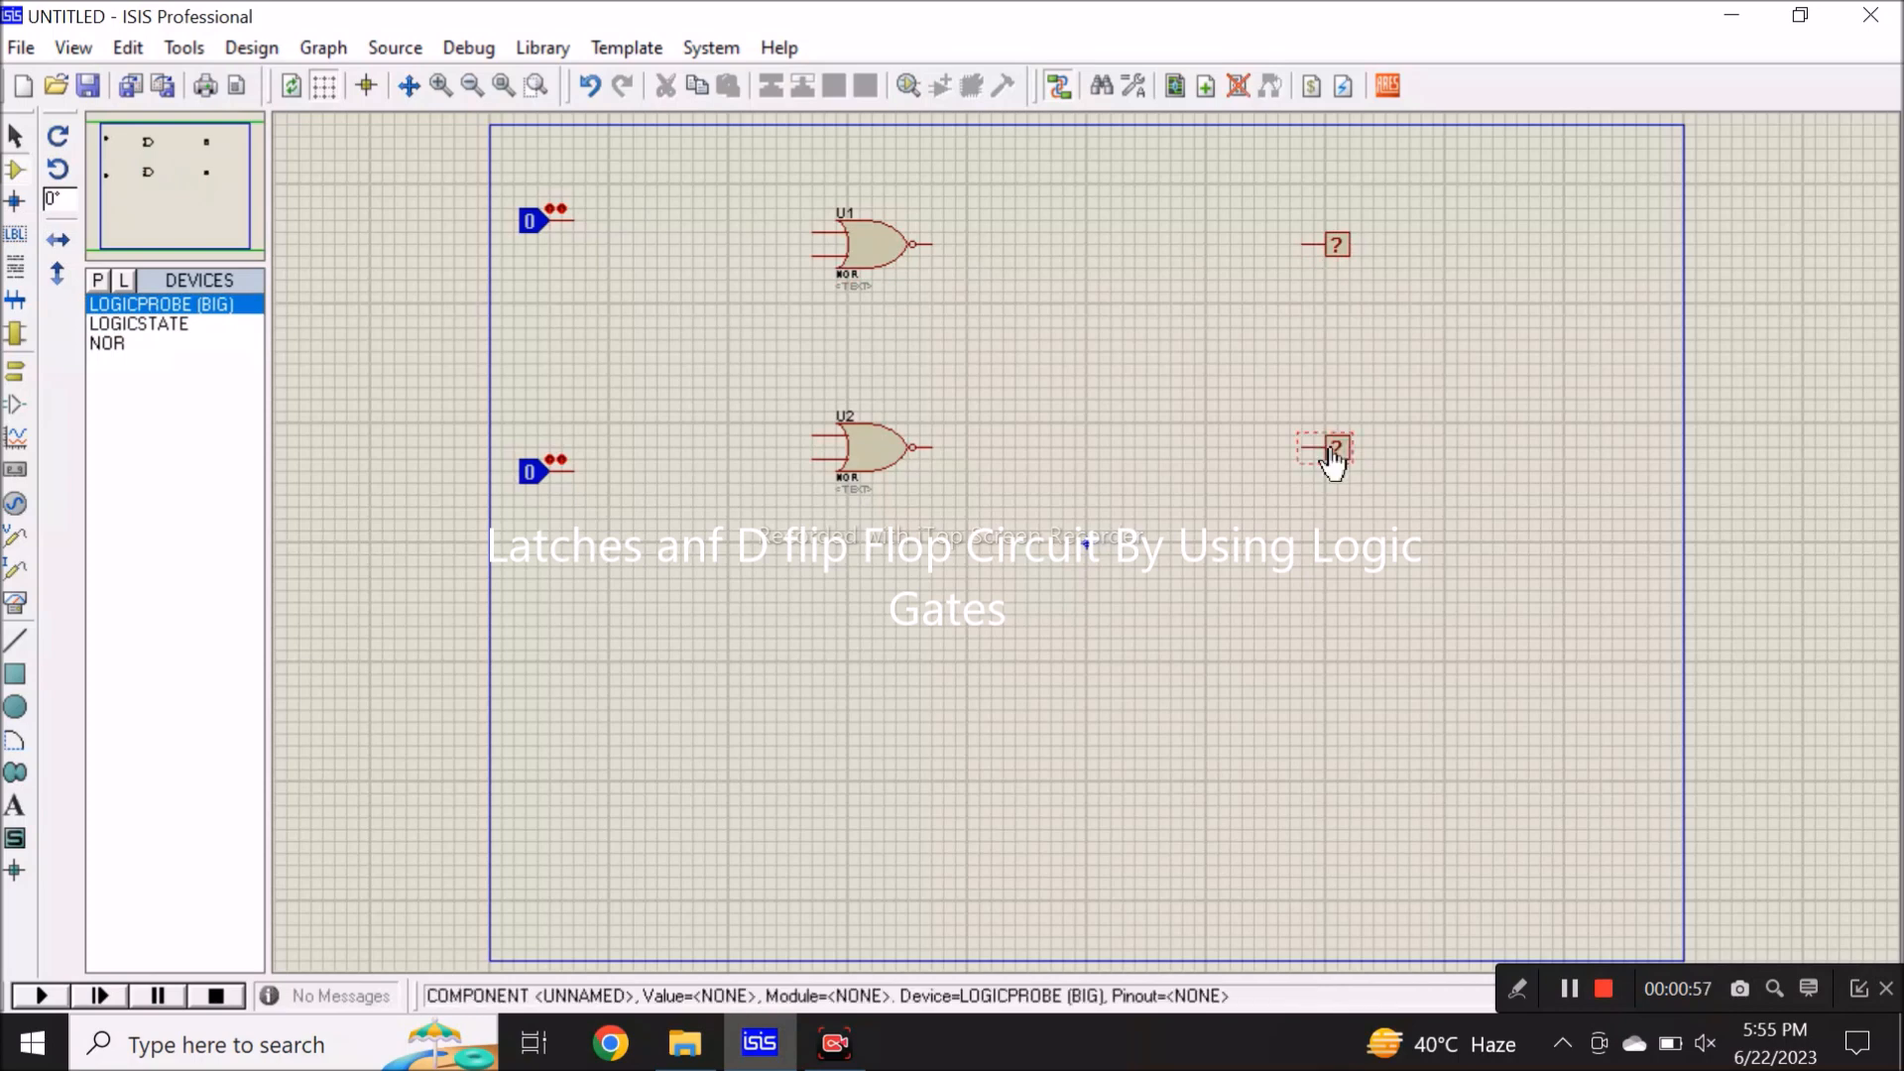
# Step: Wire the upper logic state to U1's upper input, and U1's output back around to U2's upper input
pyautogui.click(575, 219)
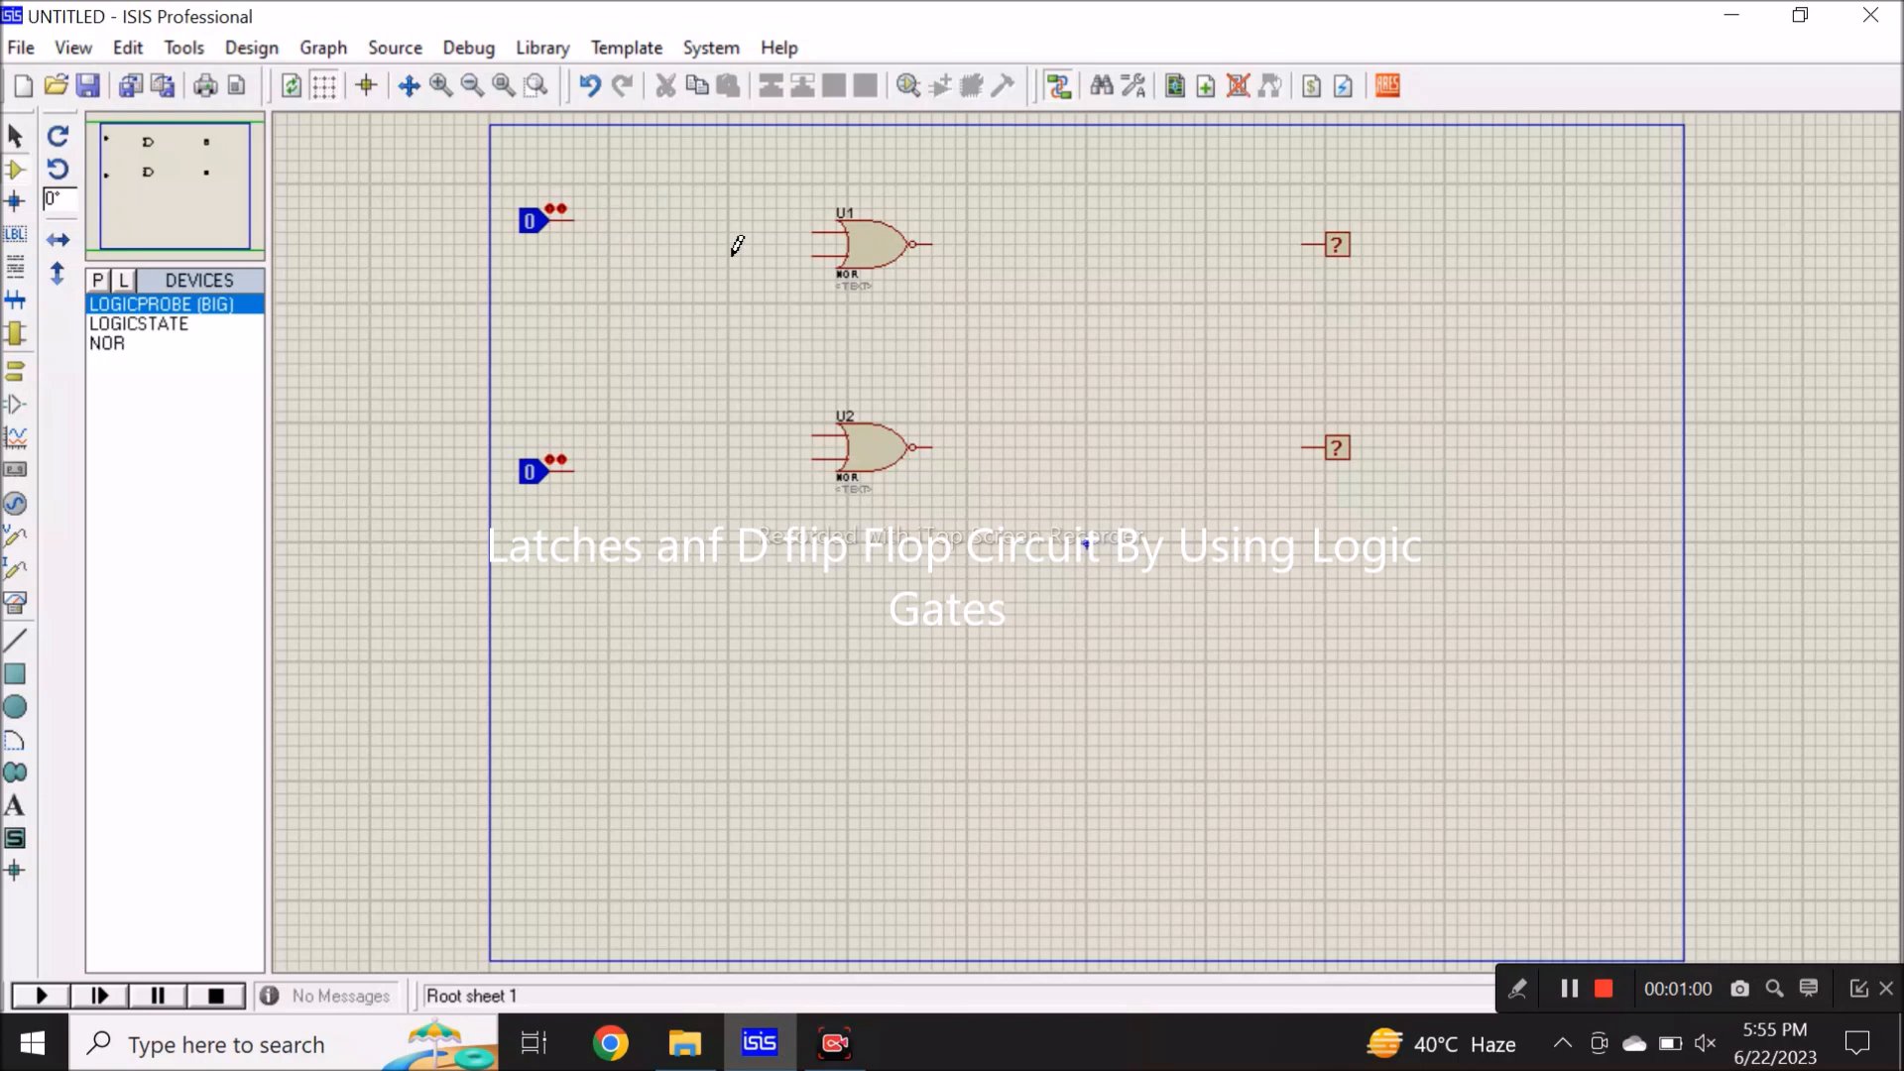
pyautogui.click(808, 227)
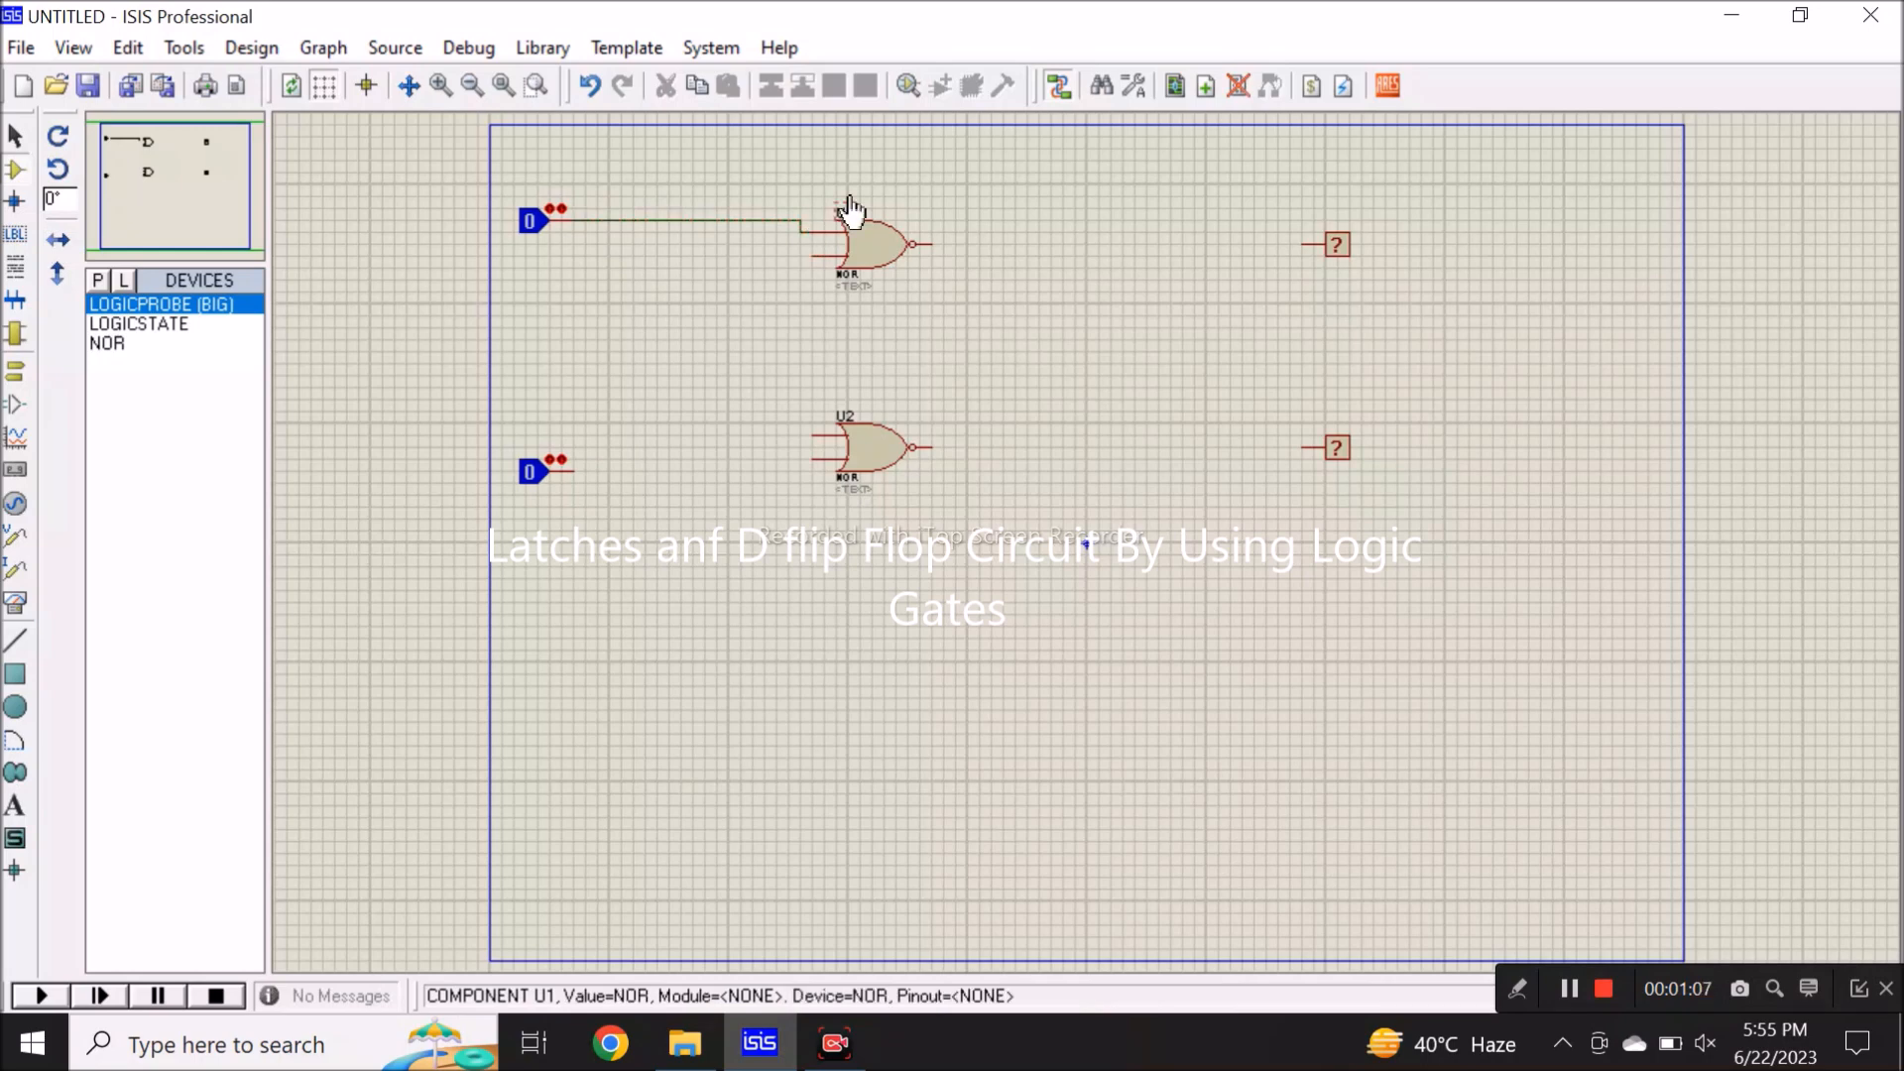
pyautogui.click(935, 243)
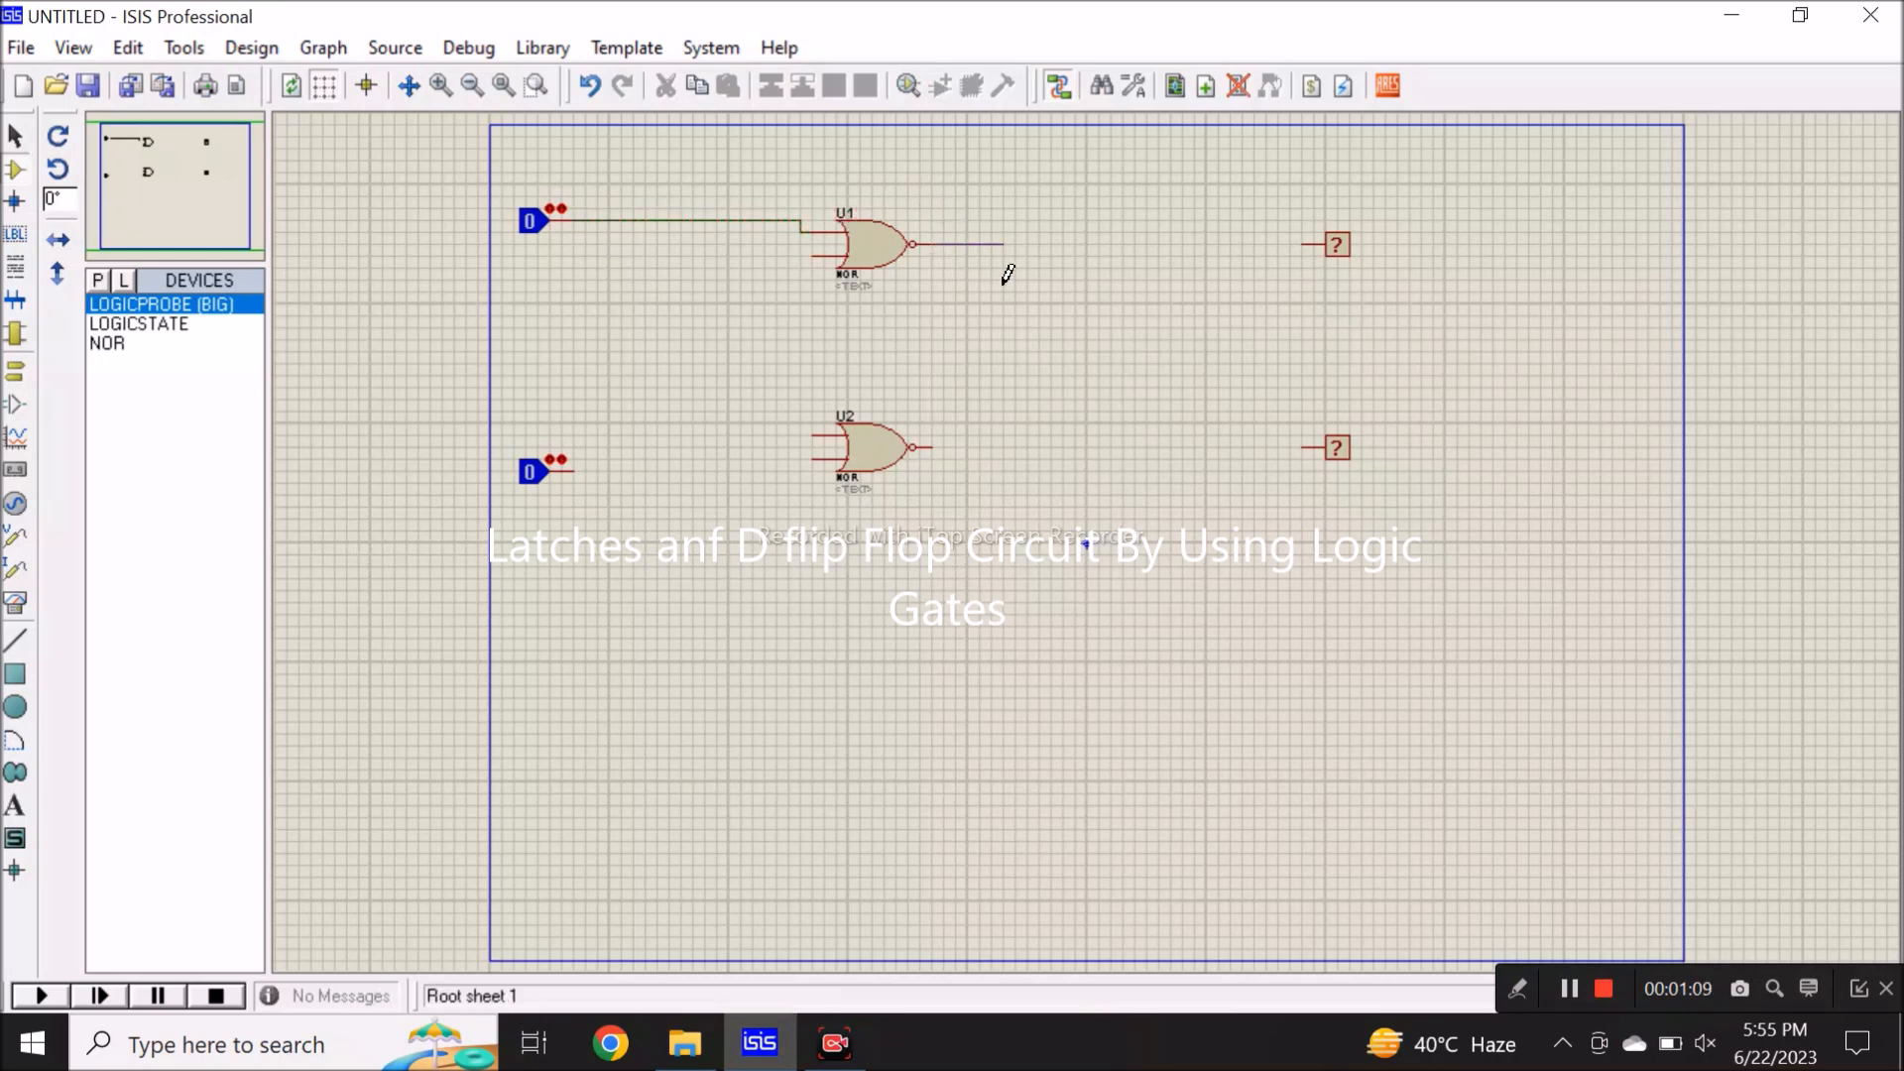
pyautogui.click(694, 363)
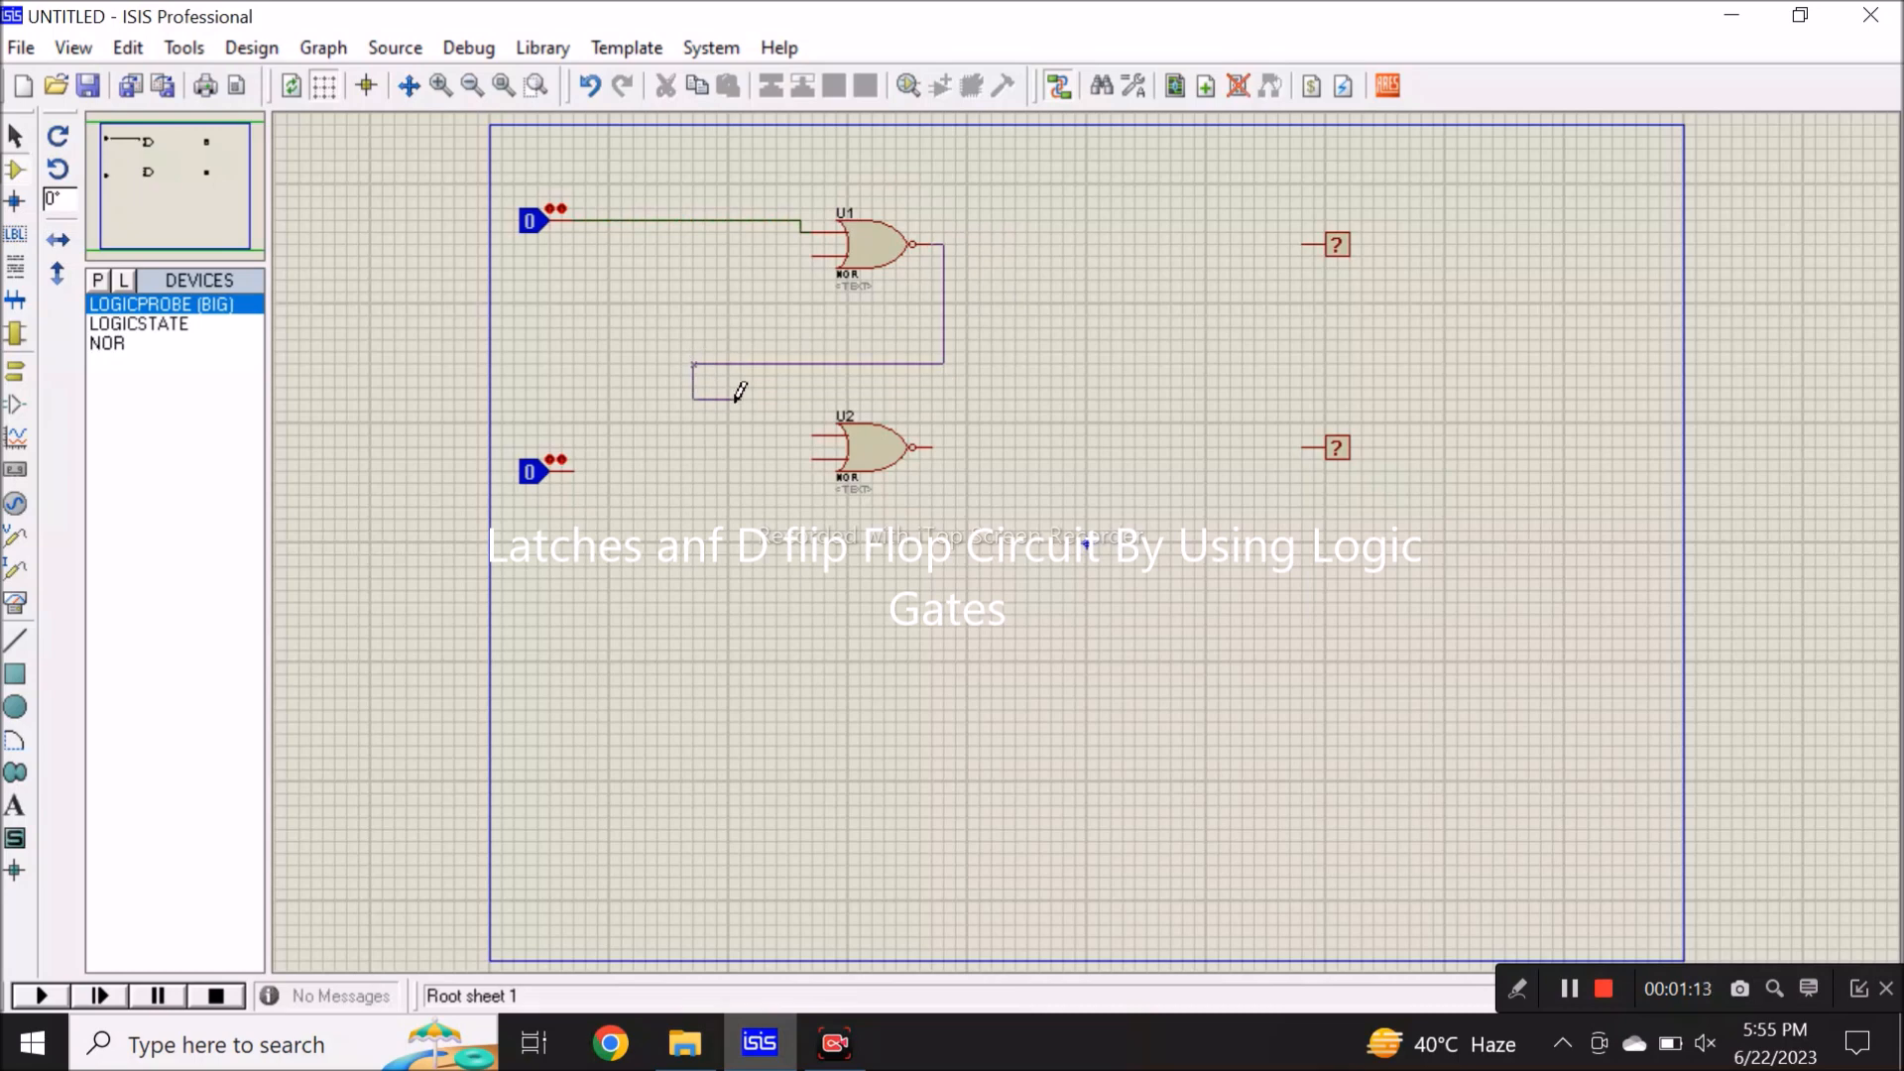
pyautogui.click(814, 433)
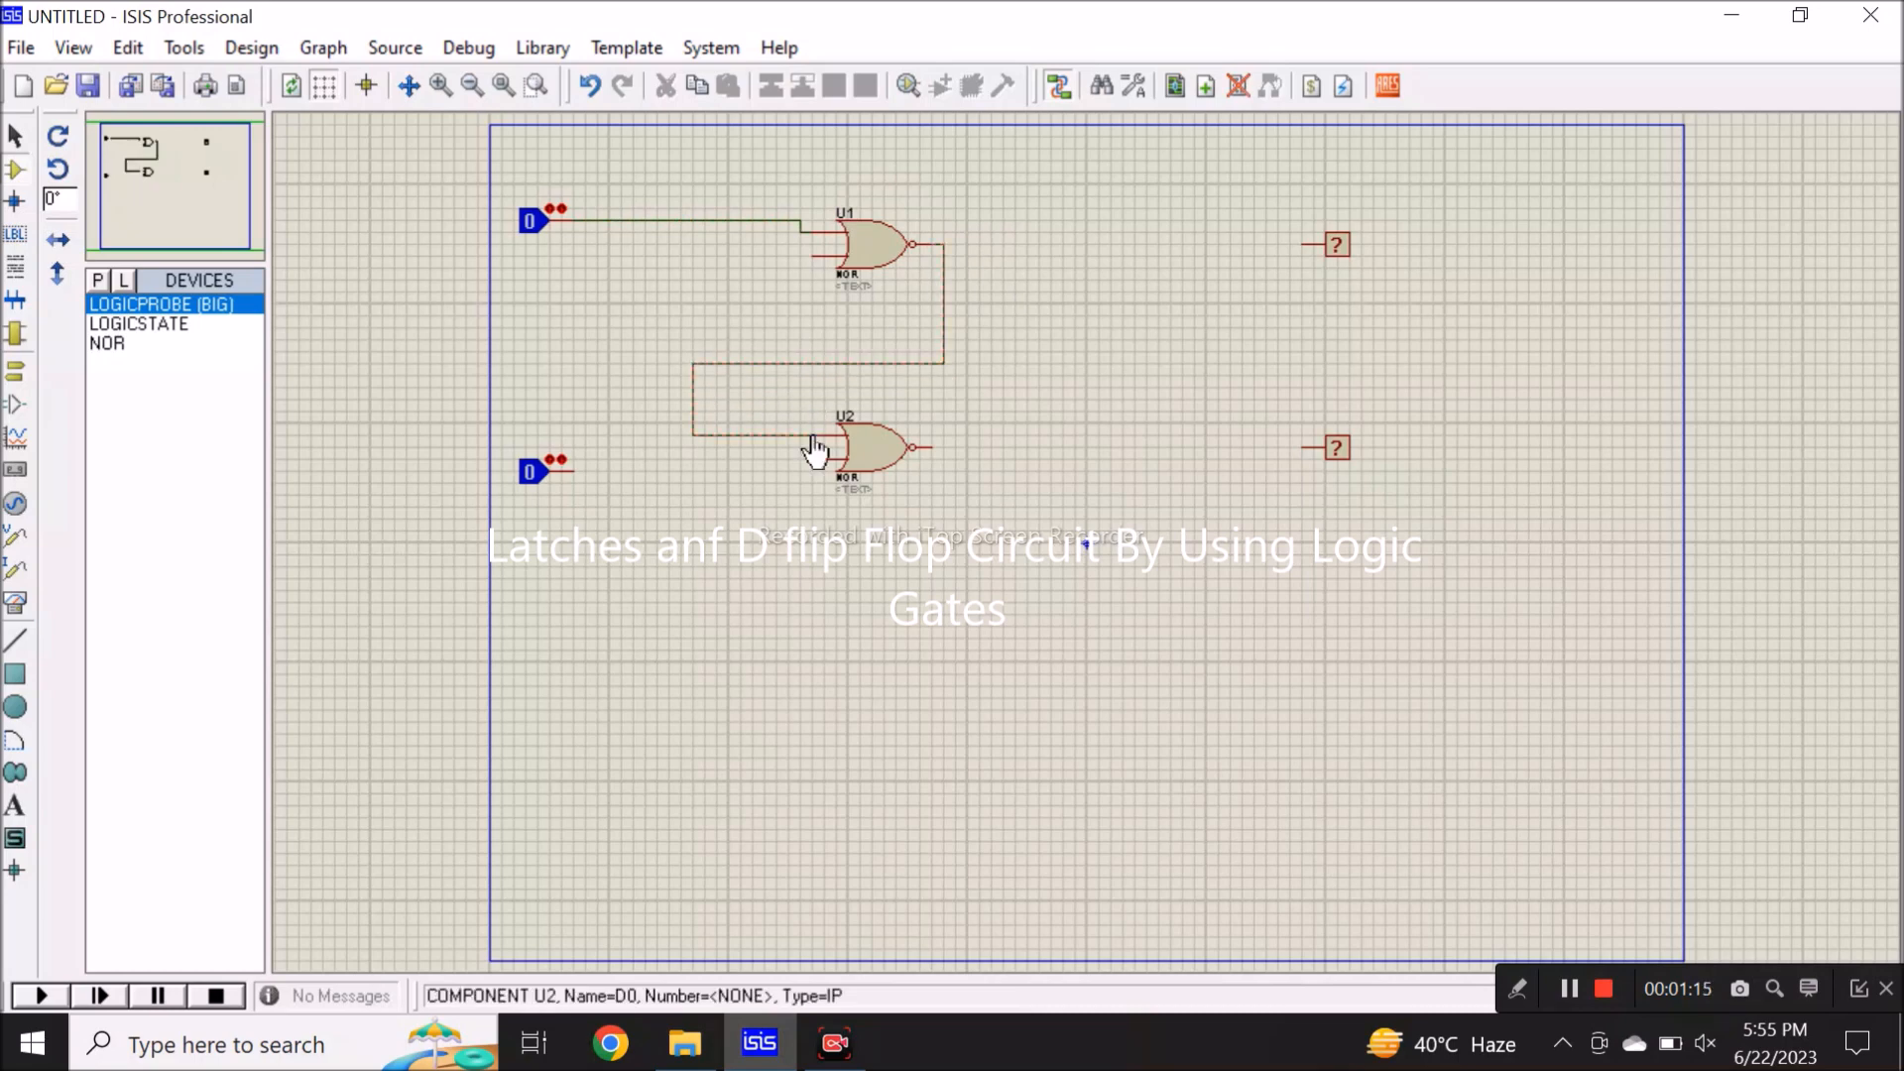
# Step: Wire the lower logic state to U2's lower input, and U2's output to the lower logic probe
pyautogui.click(577, 468)
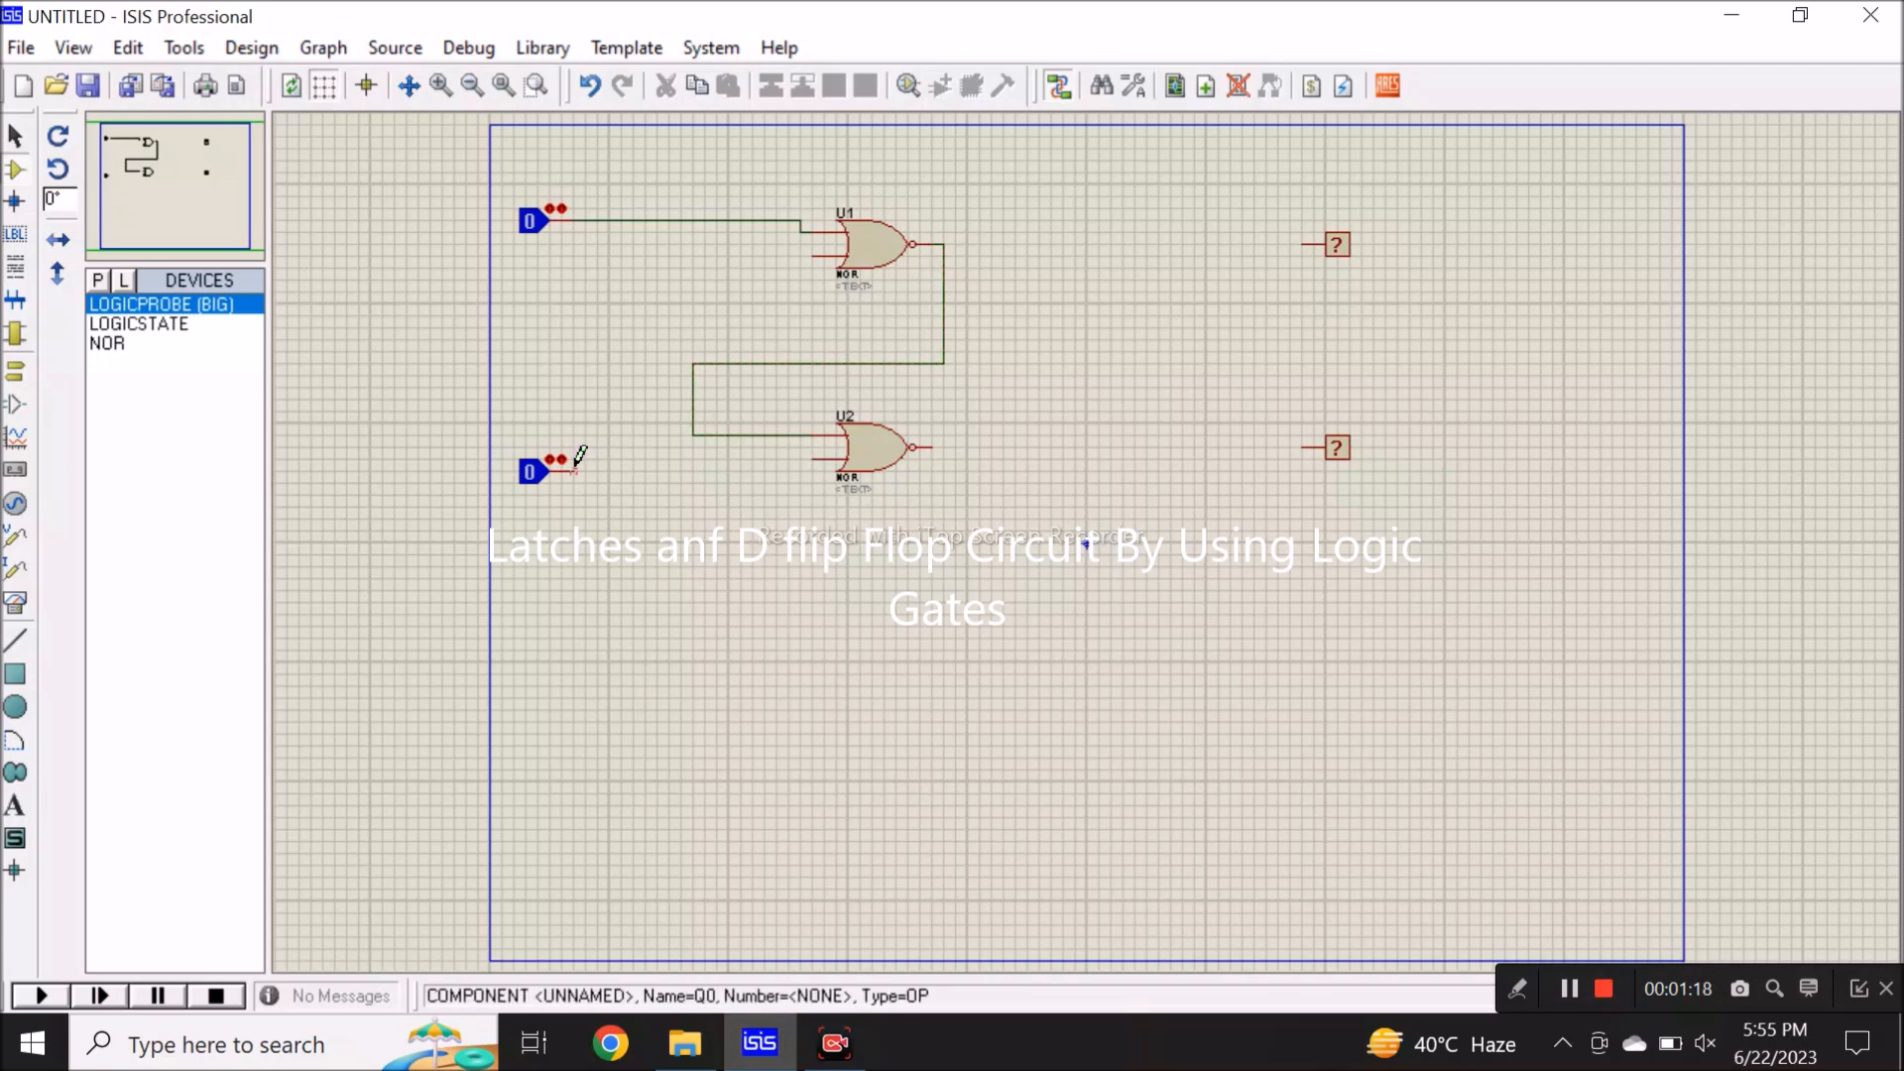
pyautogui.click(814, 458)
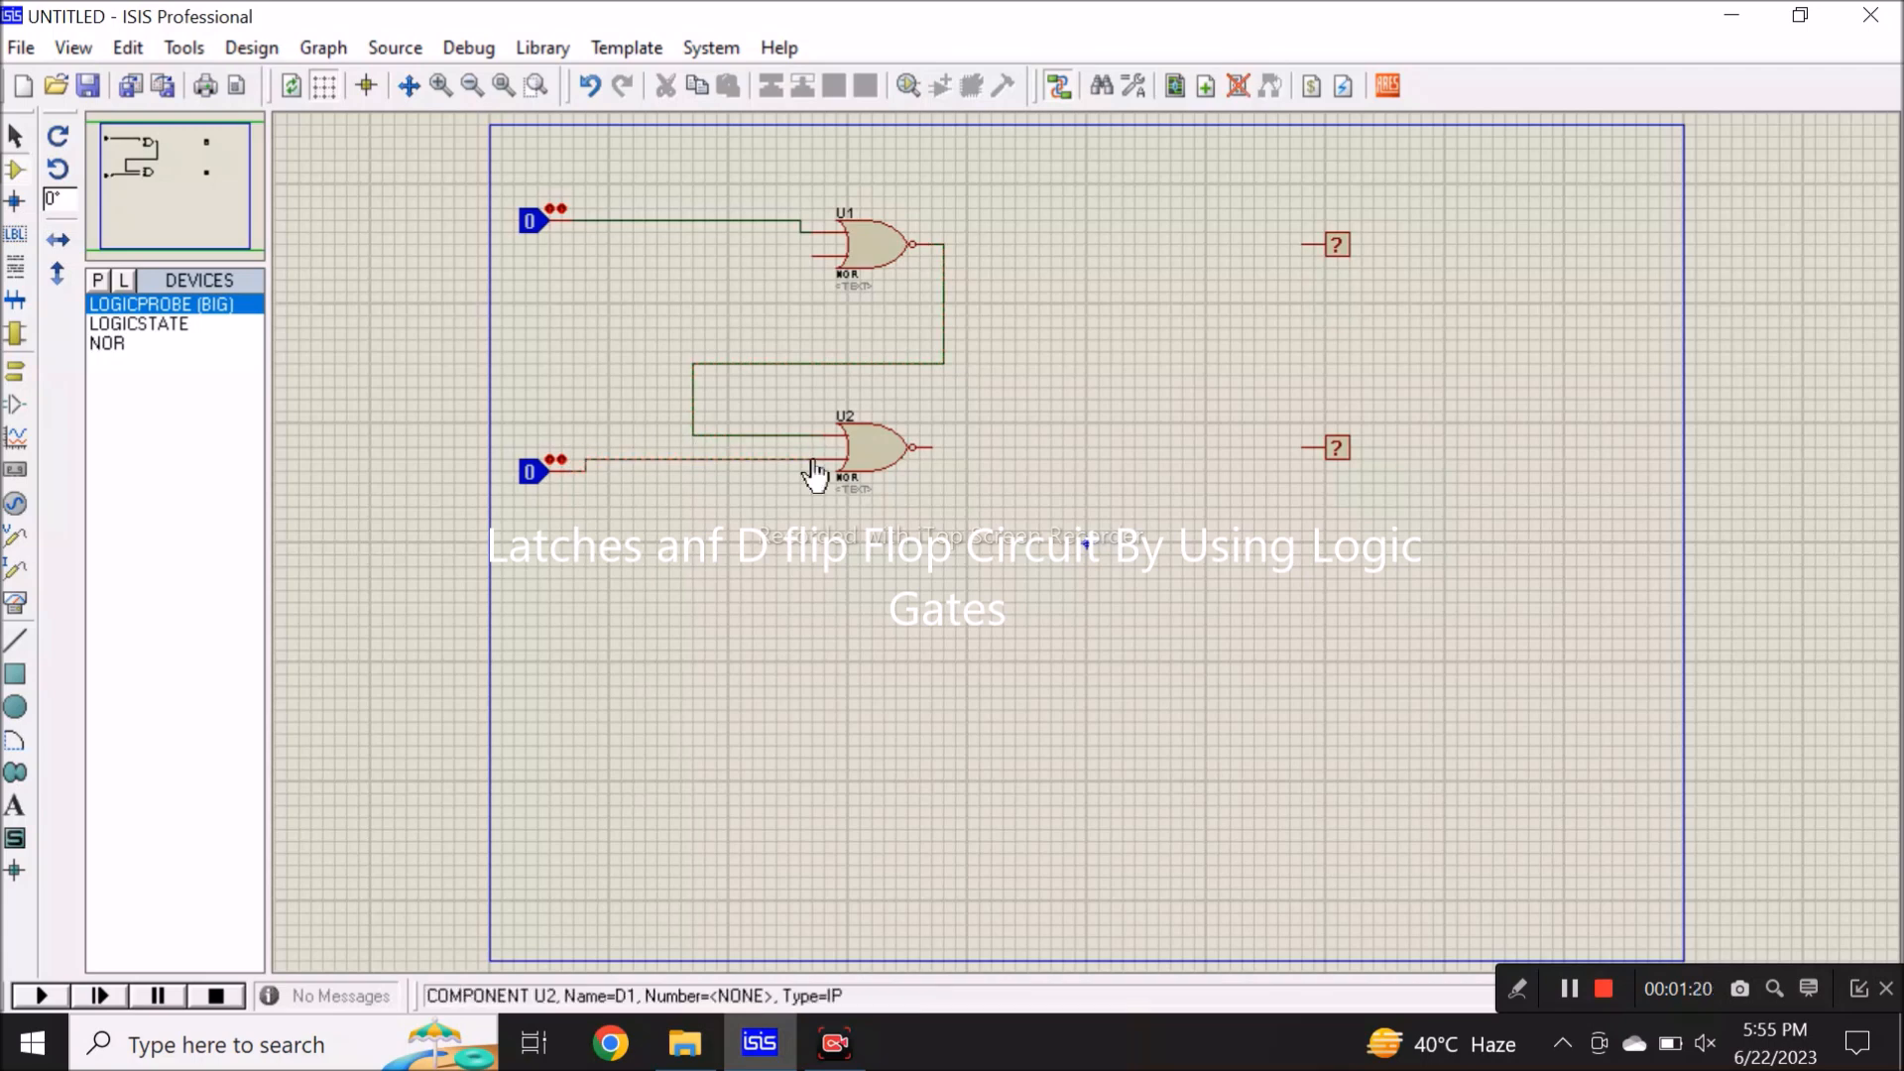
pyautogui.click(936, 446)
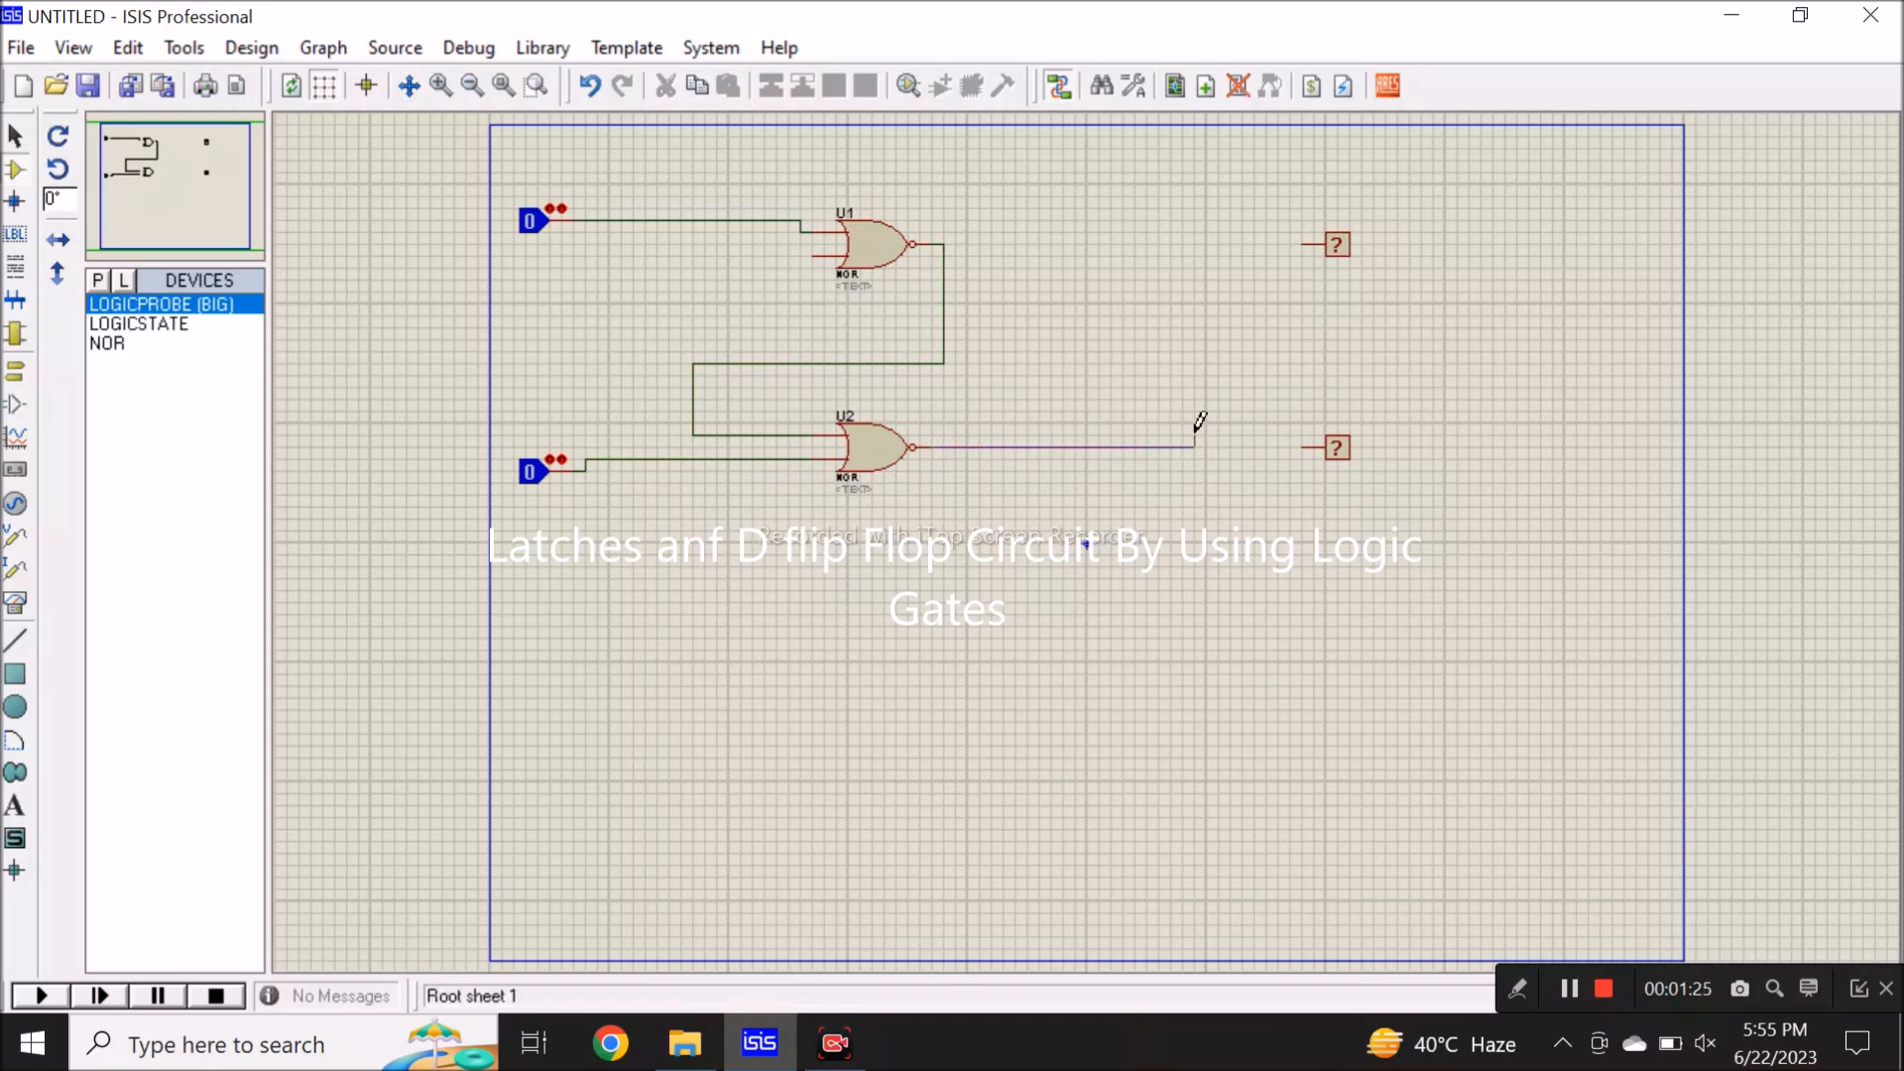
pyautogui.click(1309, 447)
# Step: Wire U1's lower input to U2's output line, and connect U1's output to the upper logic probe
pyautogui.click(812, 250)
pyautogui.click(1095, 445)
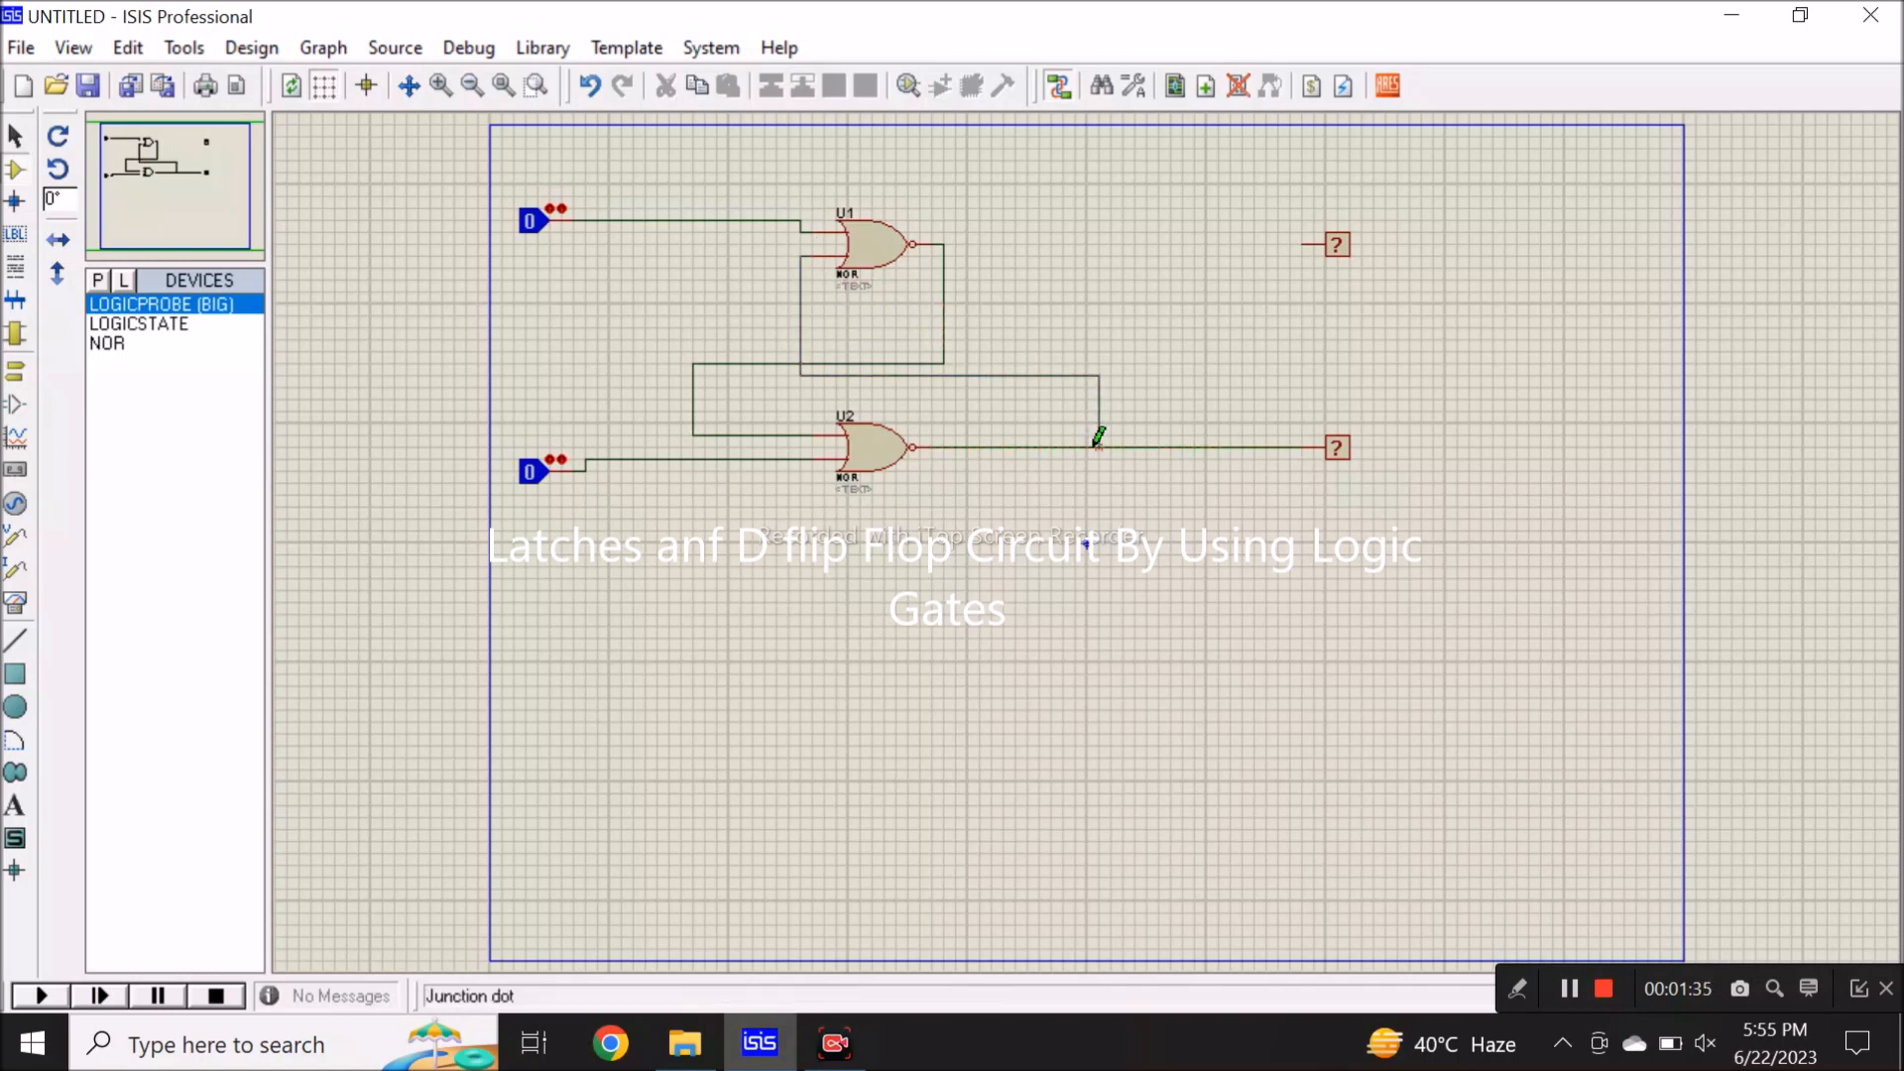
pyautogui.click(944, 242)
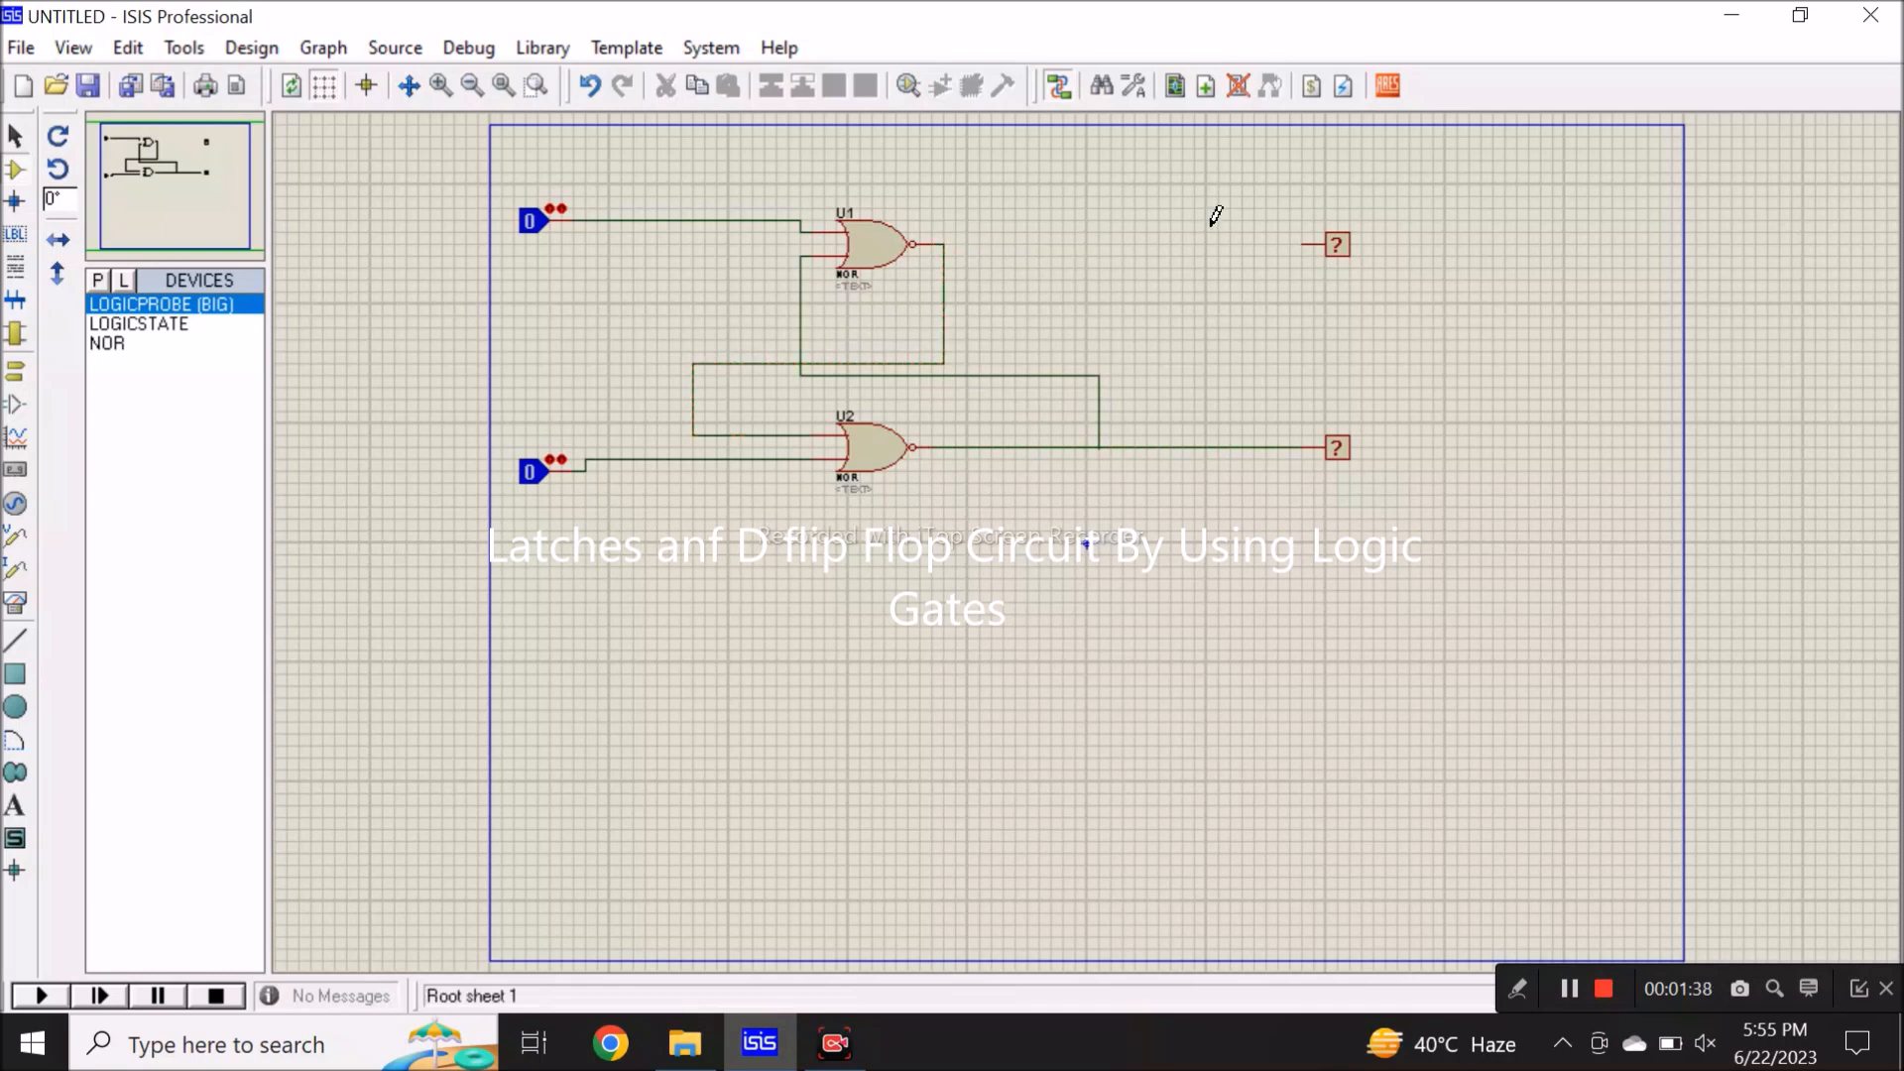
pyautogui.click(1305, 242)
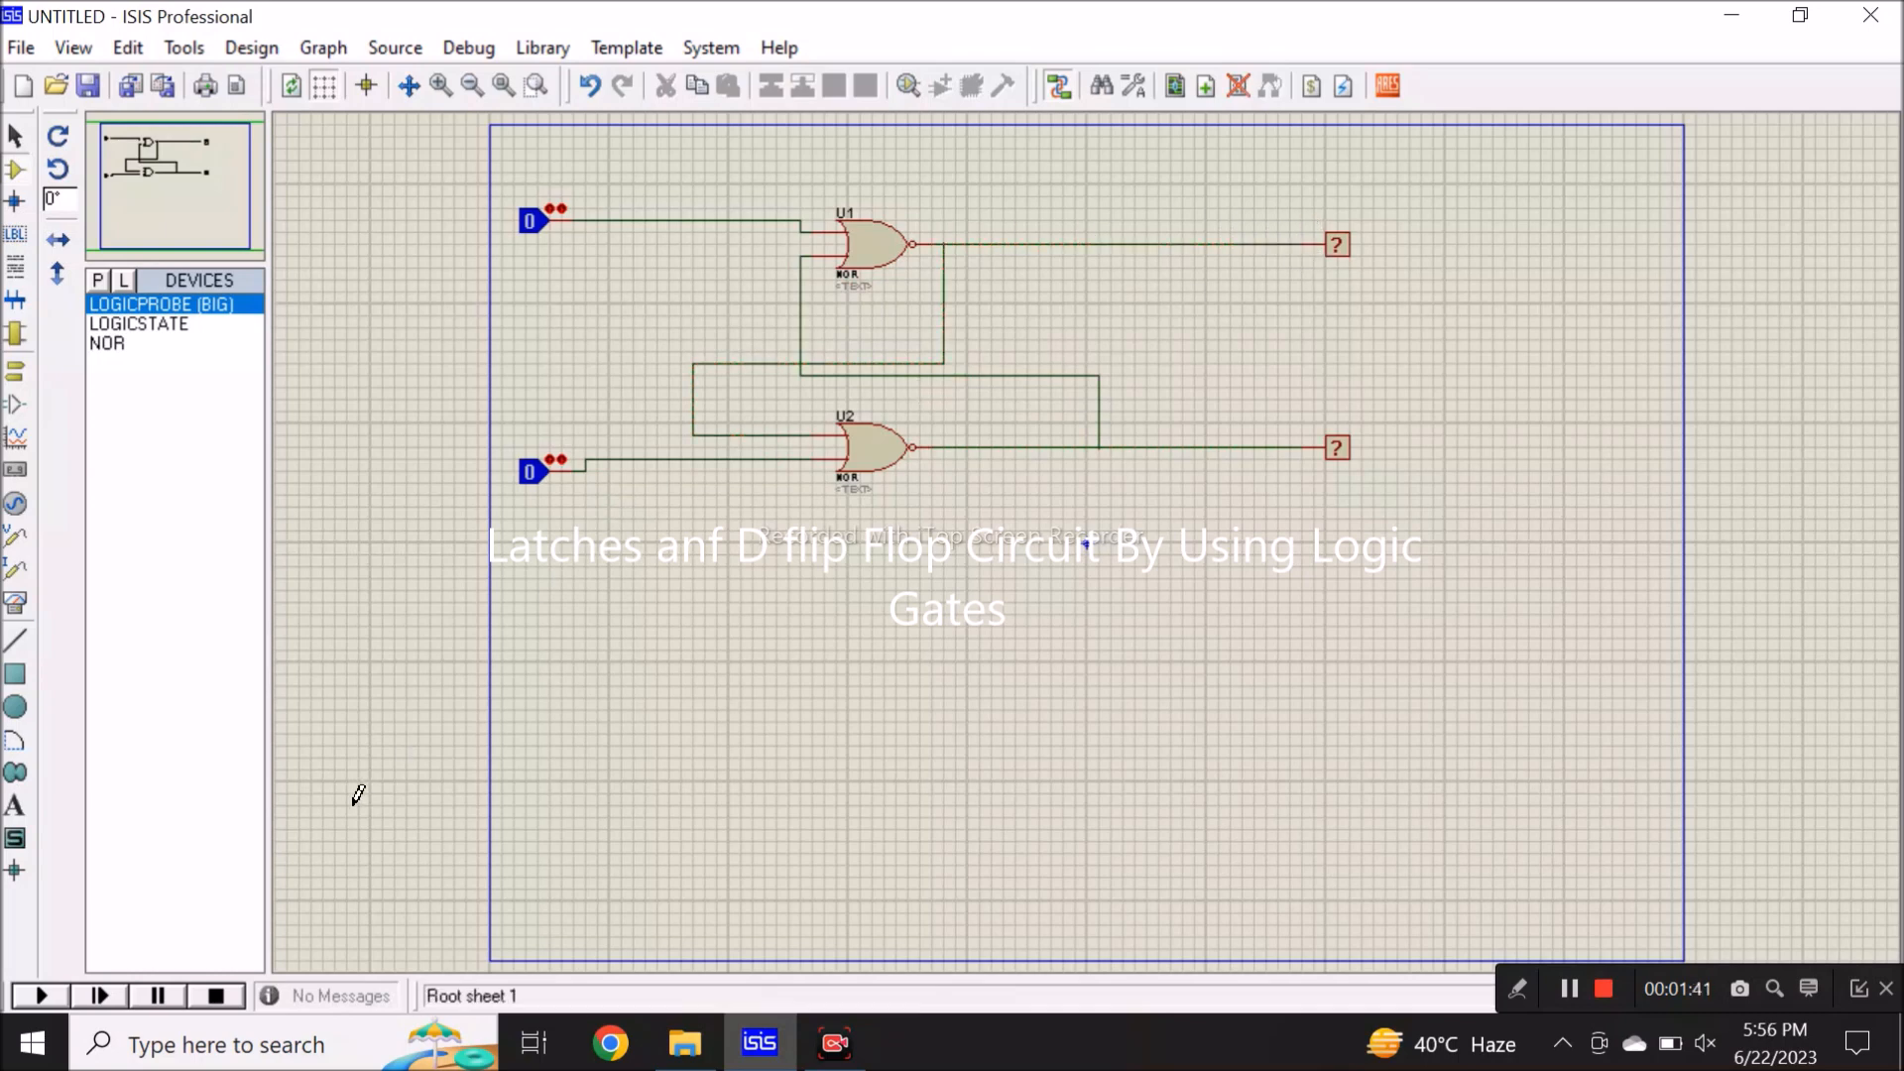
# Step: Simulate the latch, toggle both logic states to end with the upper at 1 and the lower at 0, and stop the simulation
pyautogui.click(42, 994)
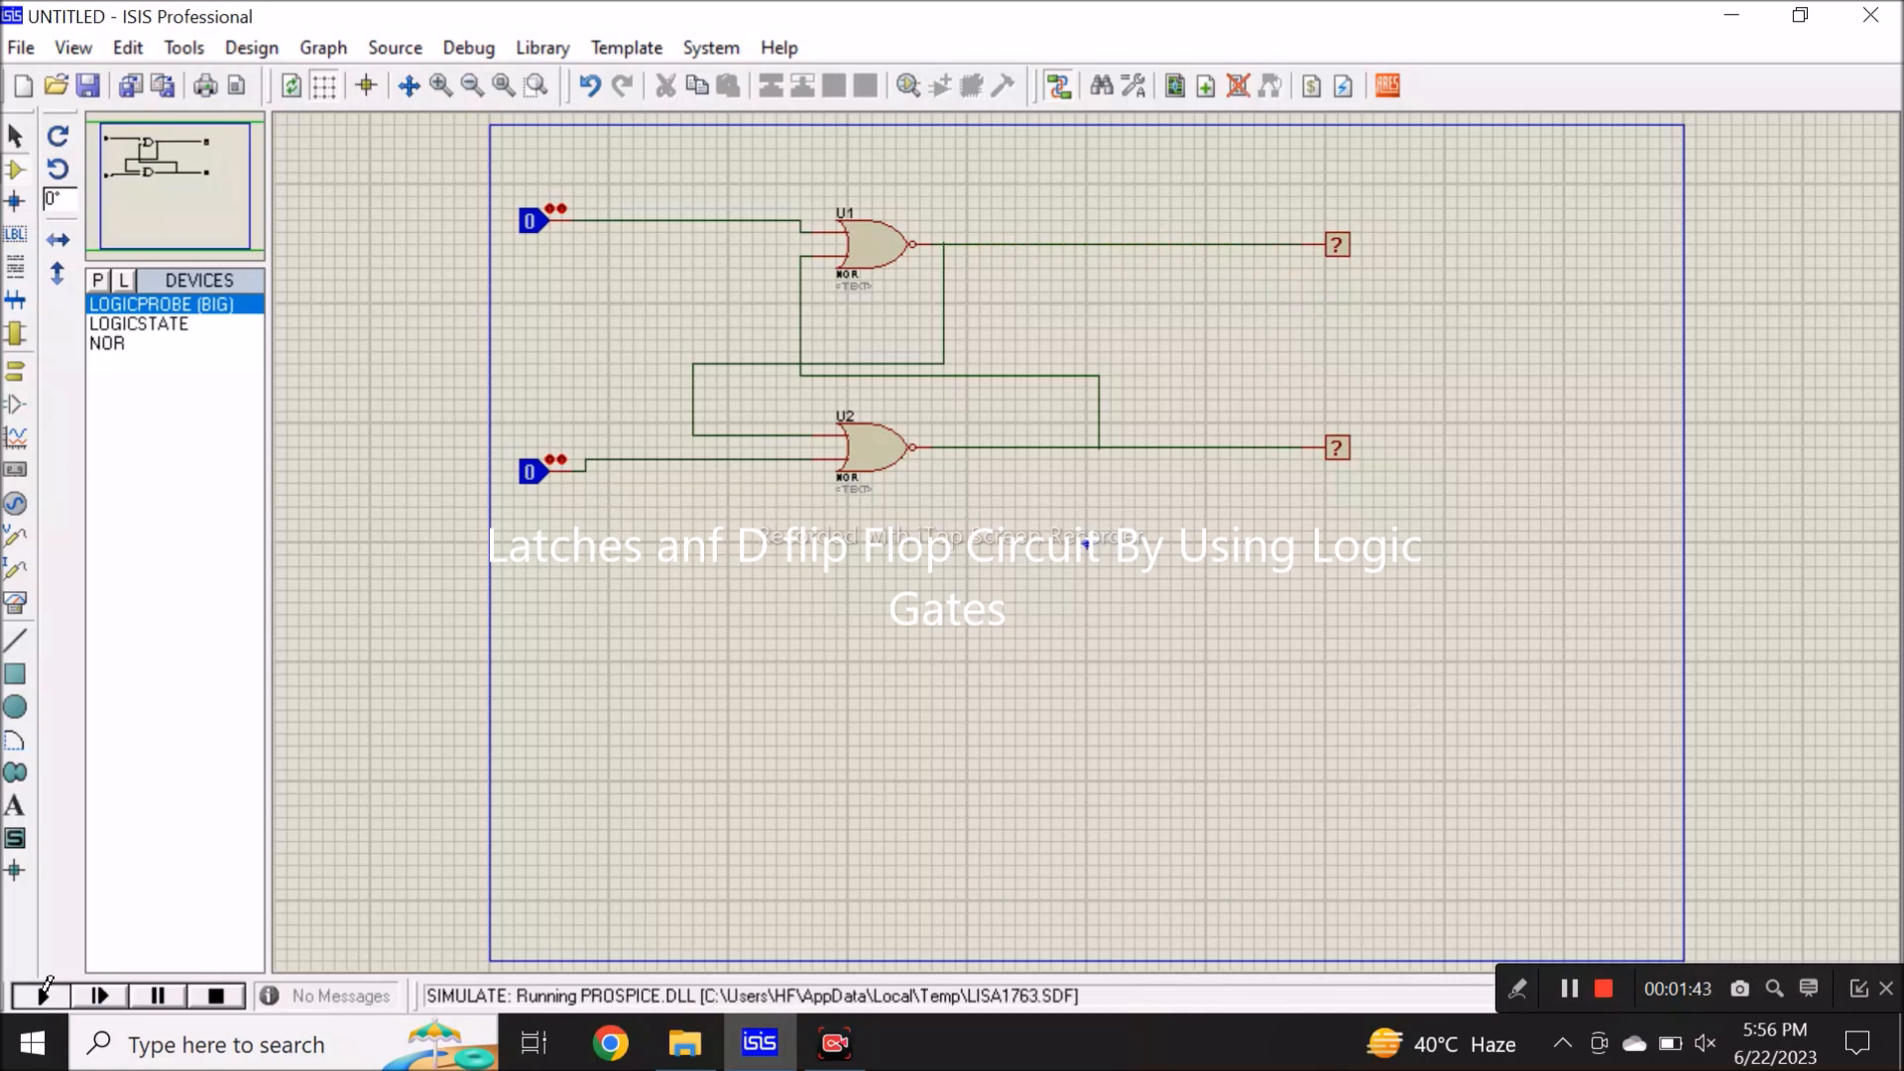
pyautogui.click(540, 478)
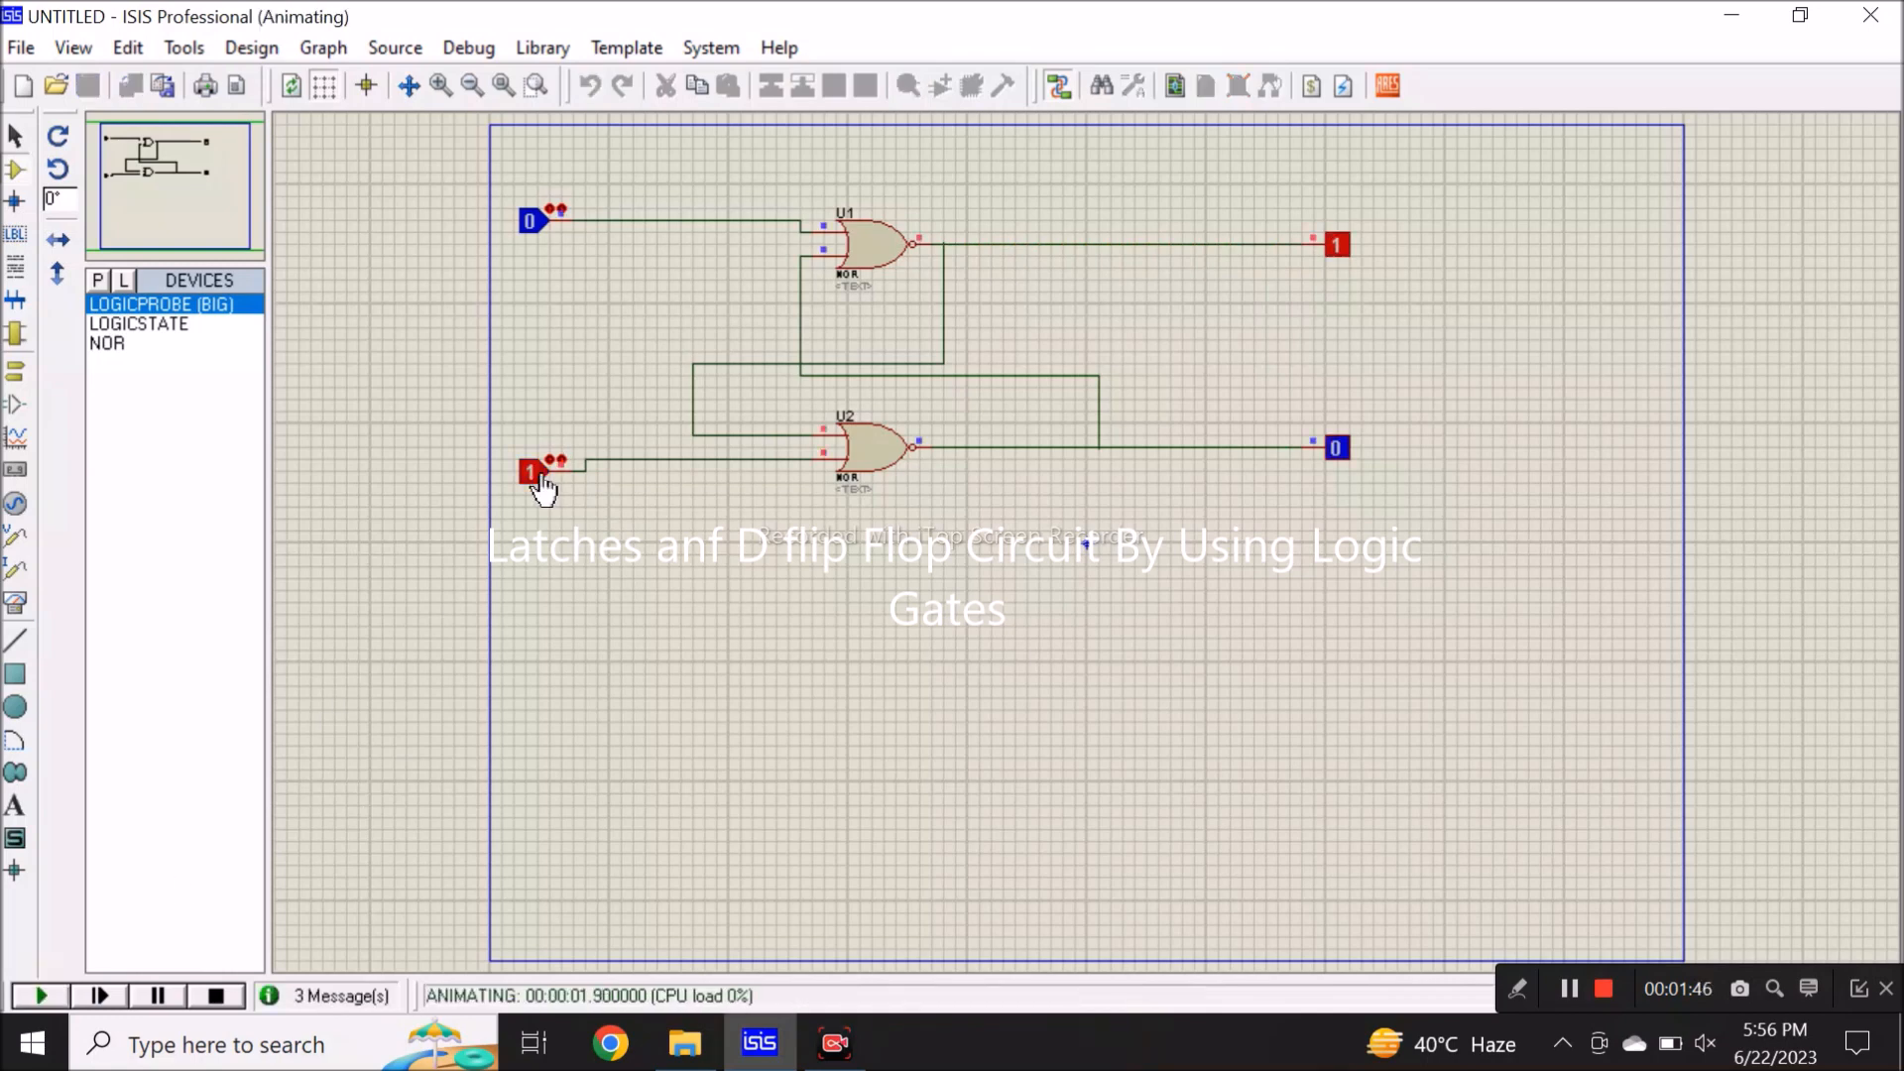
pyautogui.click(536, 232)
pyautogui.click(536, 232)
pyautogui.click(536, 232)
pyautogui.click(535, 478)
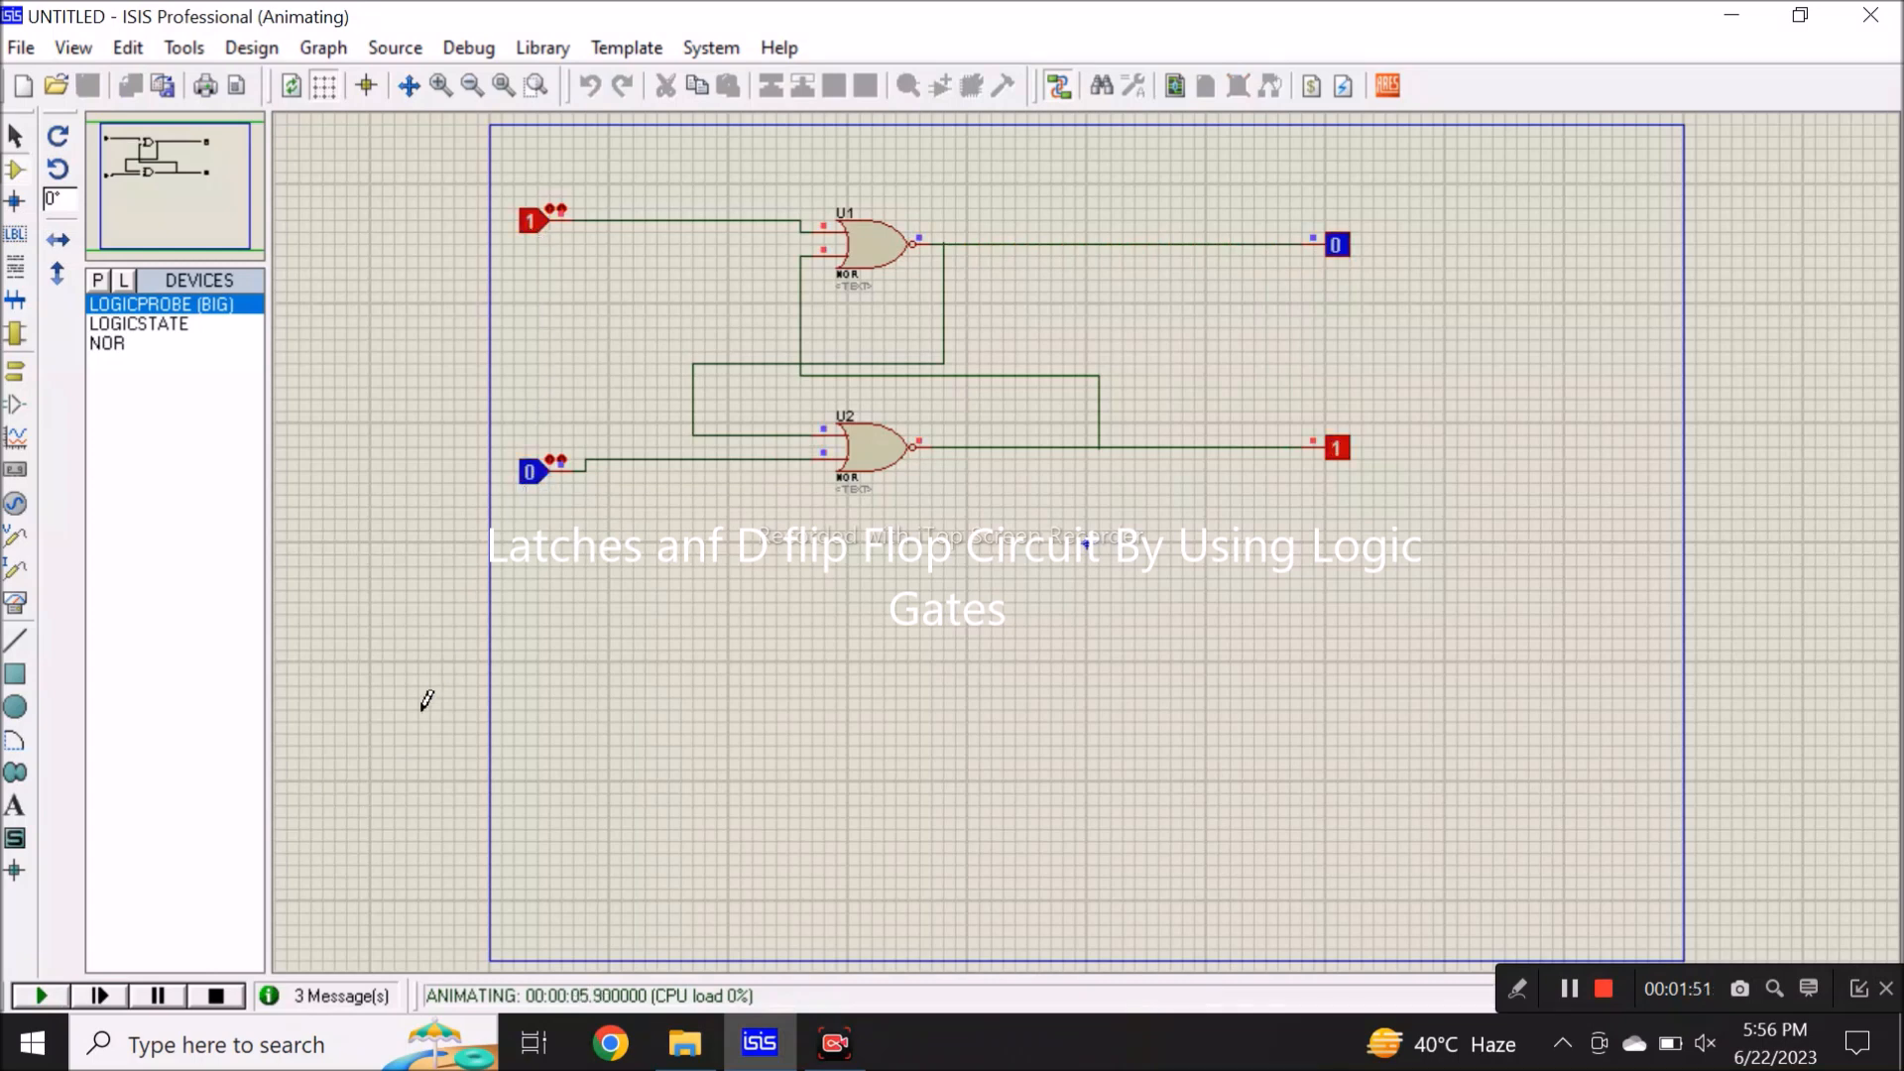
pyautogui.click(229, 994)
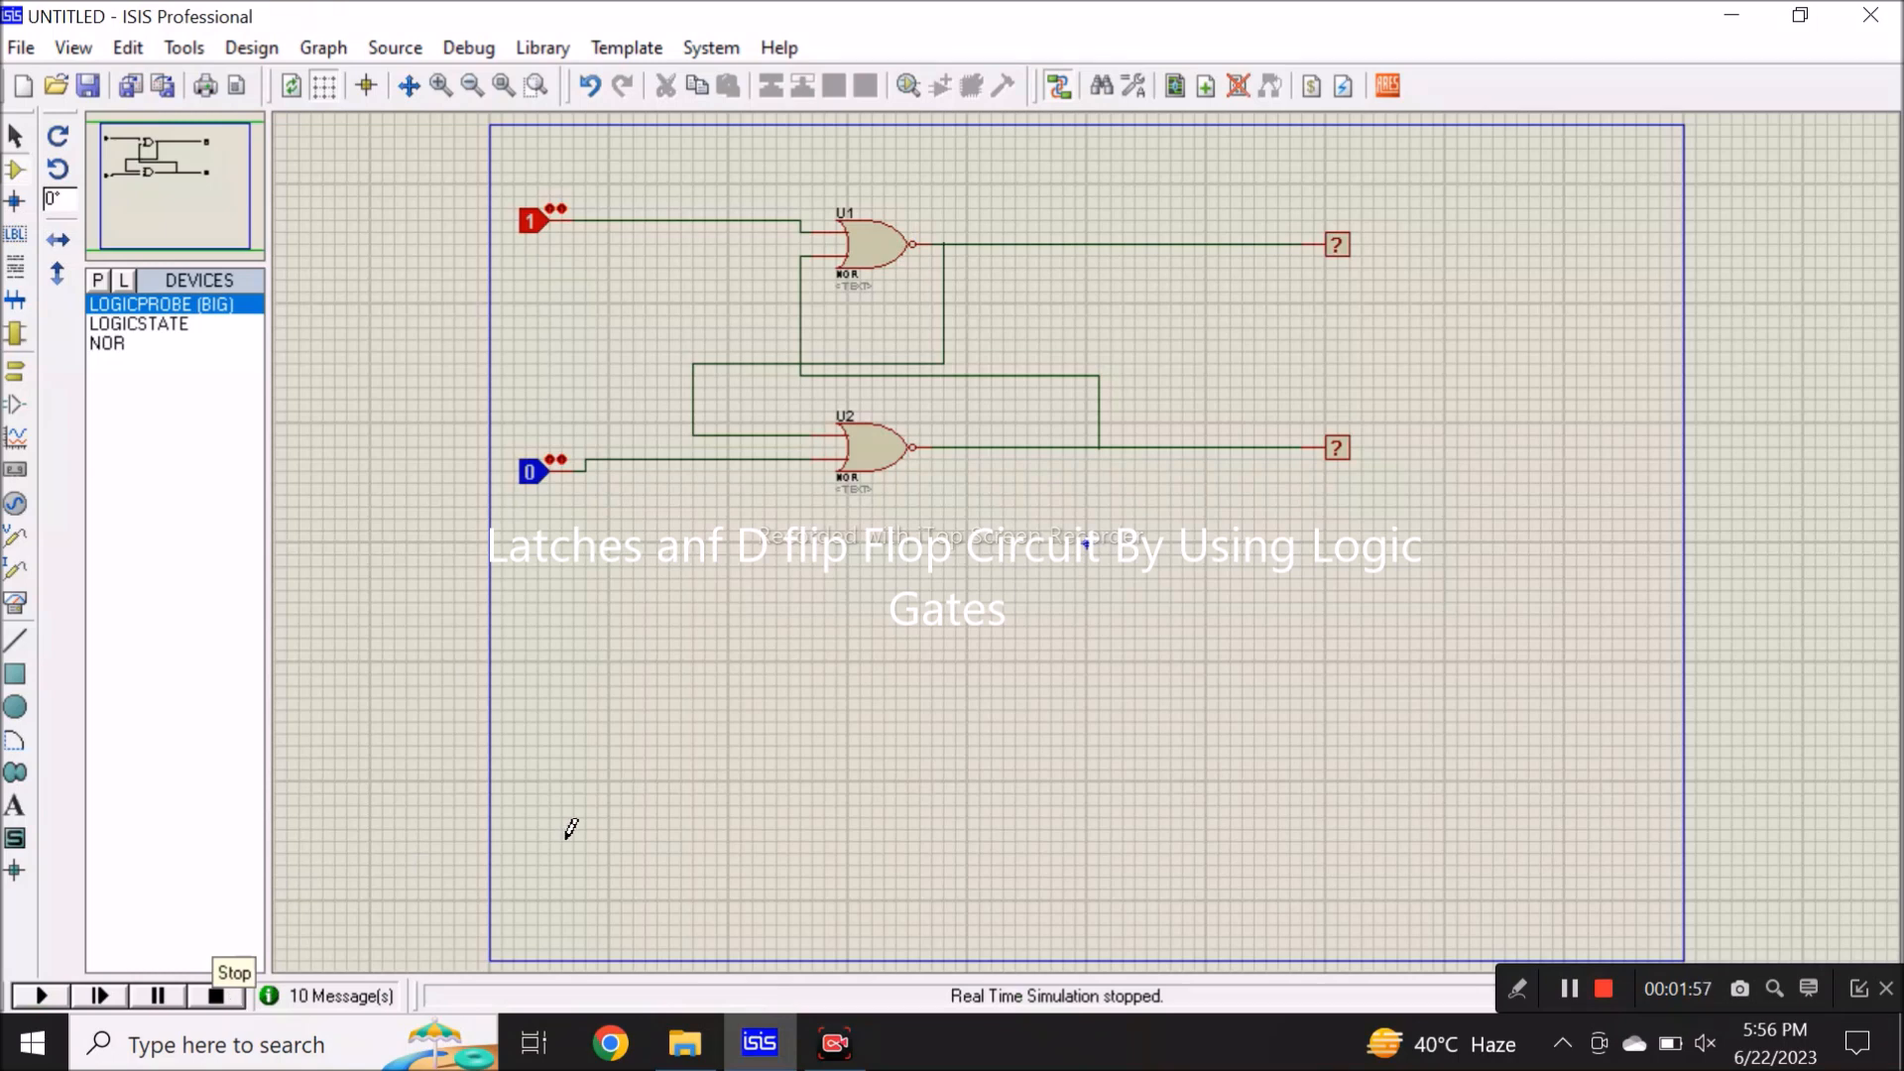
pyautogui.click(1569, 974)
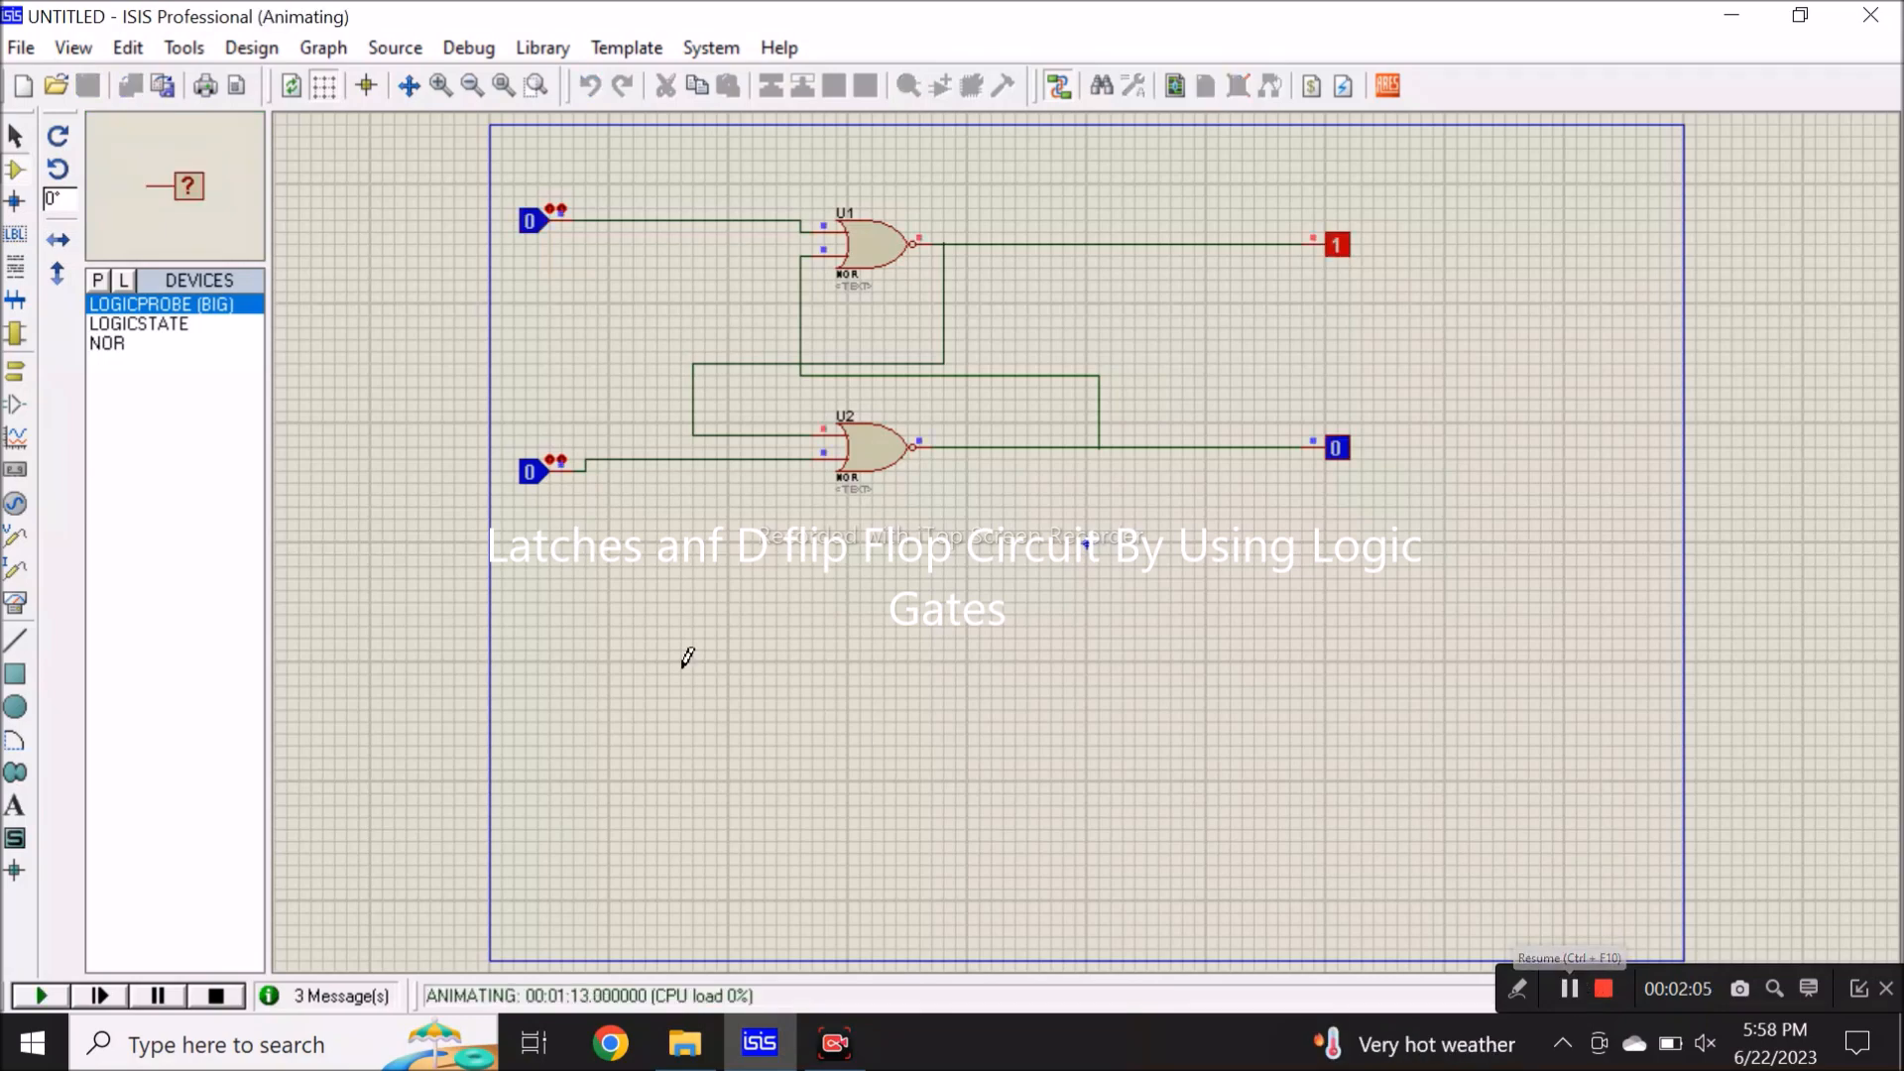
# Step: Add the animated D-type flip-flop DTFF from the ACTIVE library and the simple 2-input OR gate to the device list
pyautogui.click(98, 272)
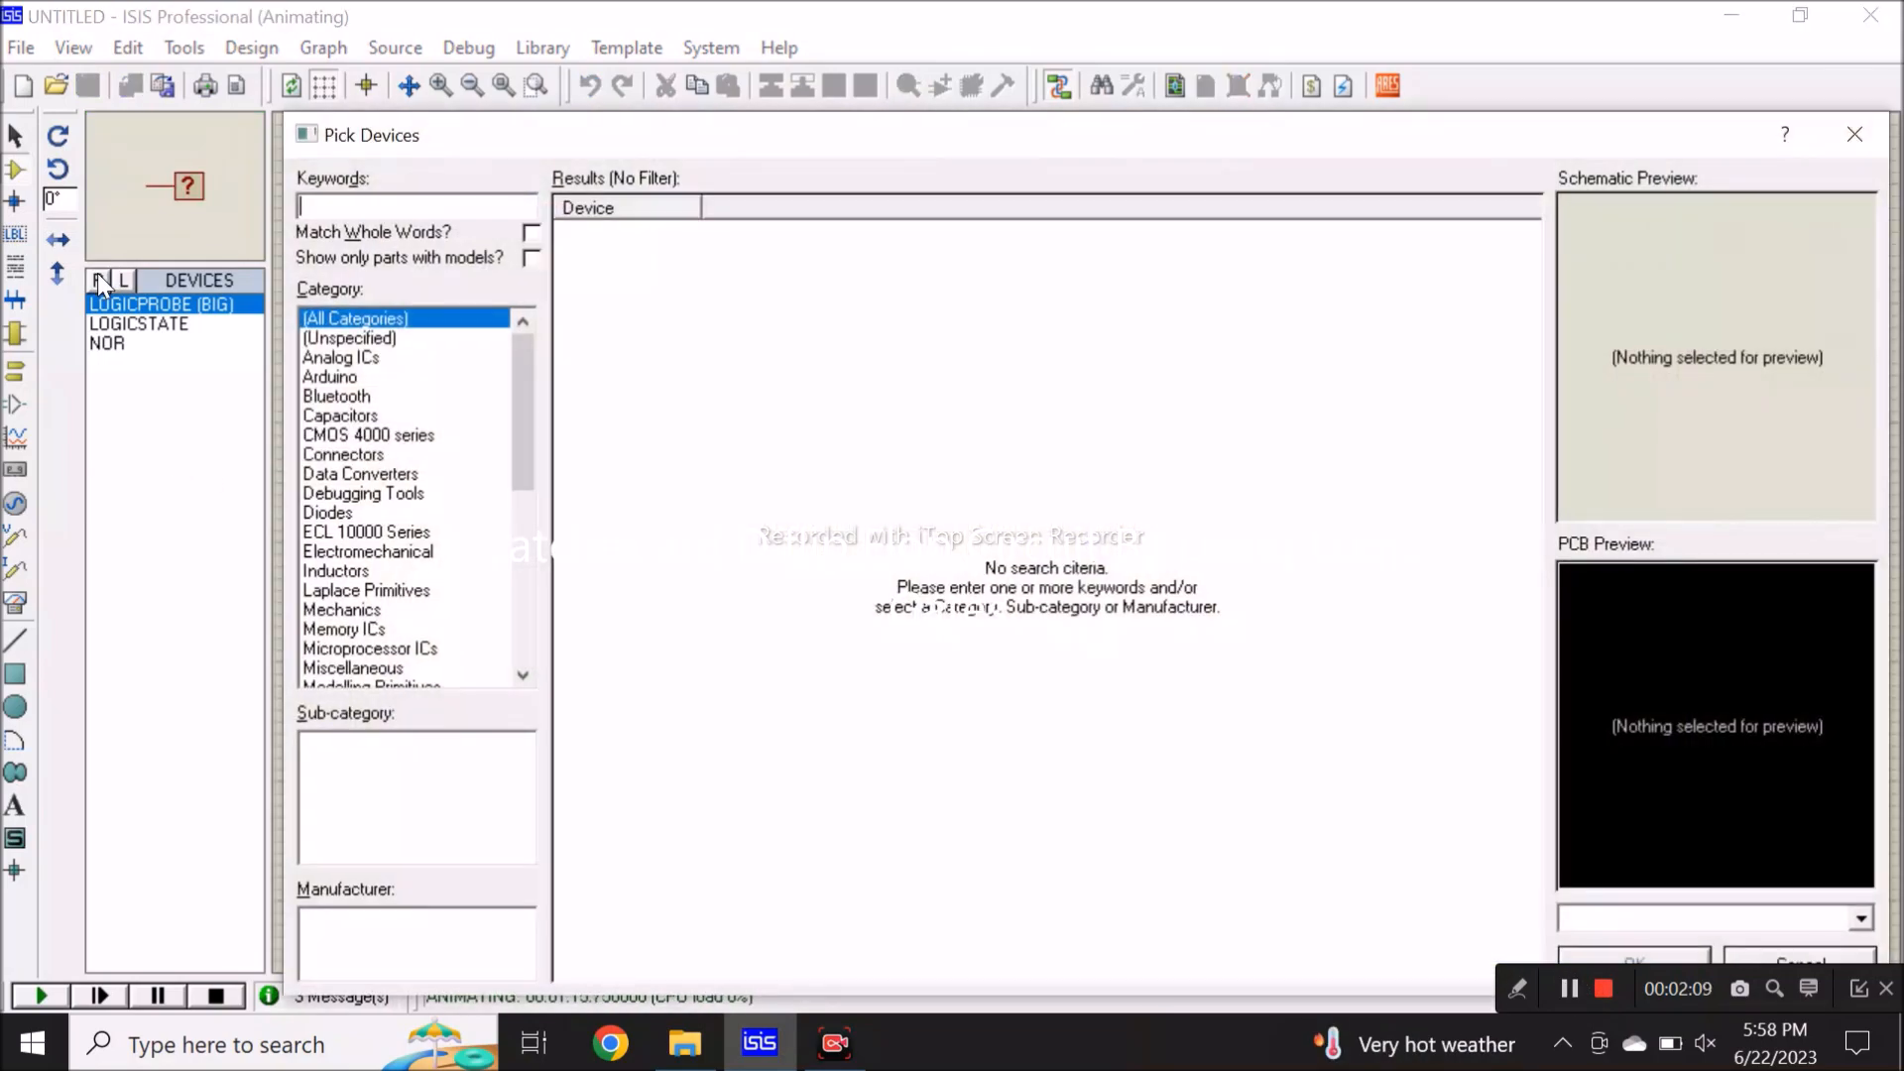
pyautogui.write('DTFF')
pyautogui.doubleClick(754, 236)
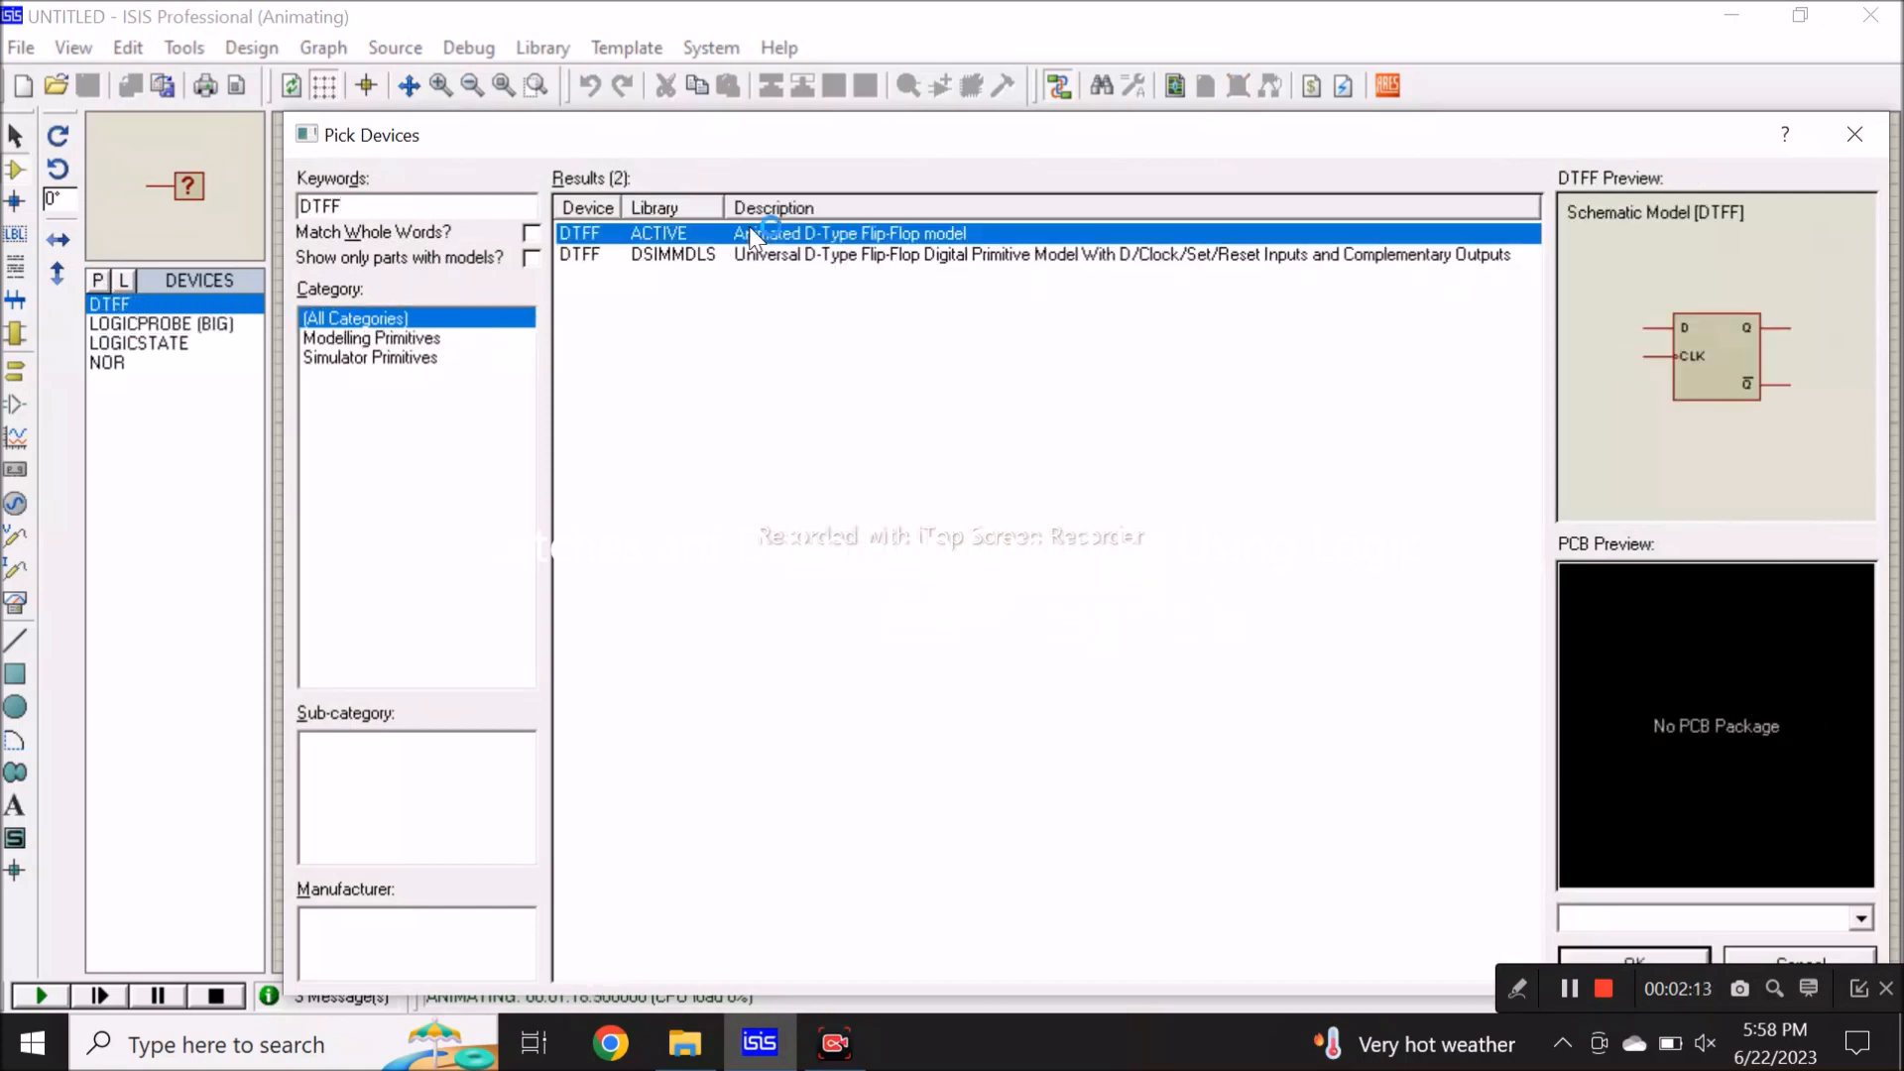
pyautogui.click(381, 201)
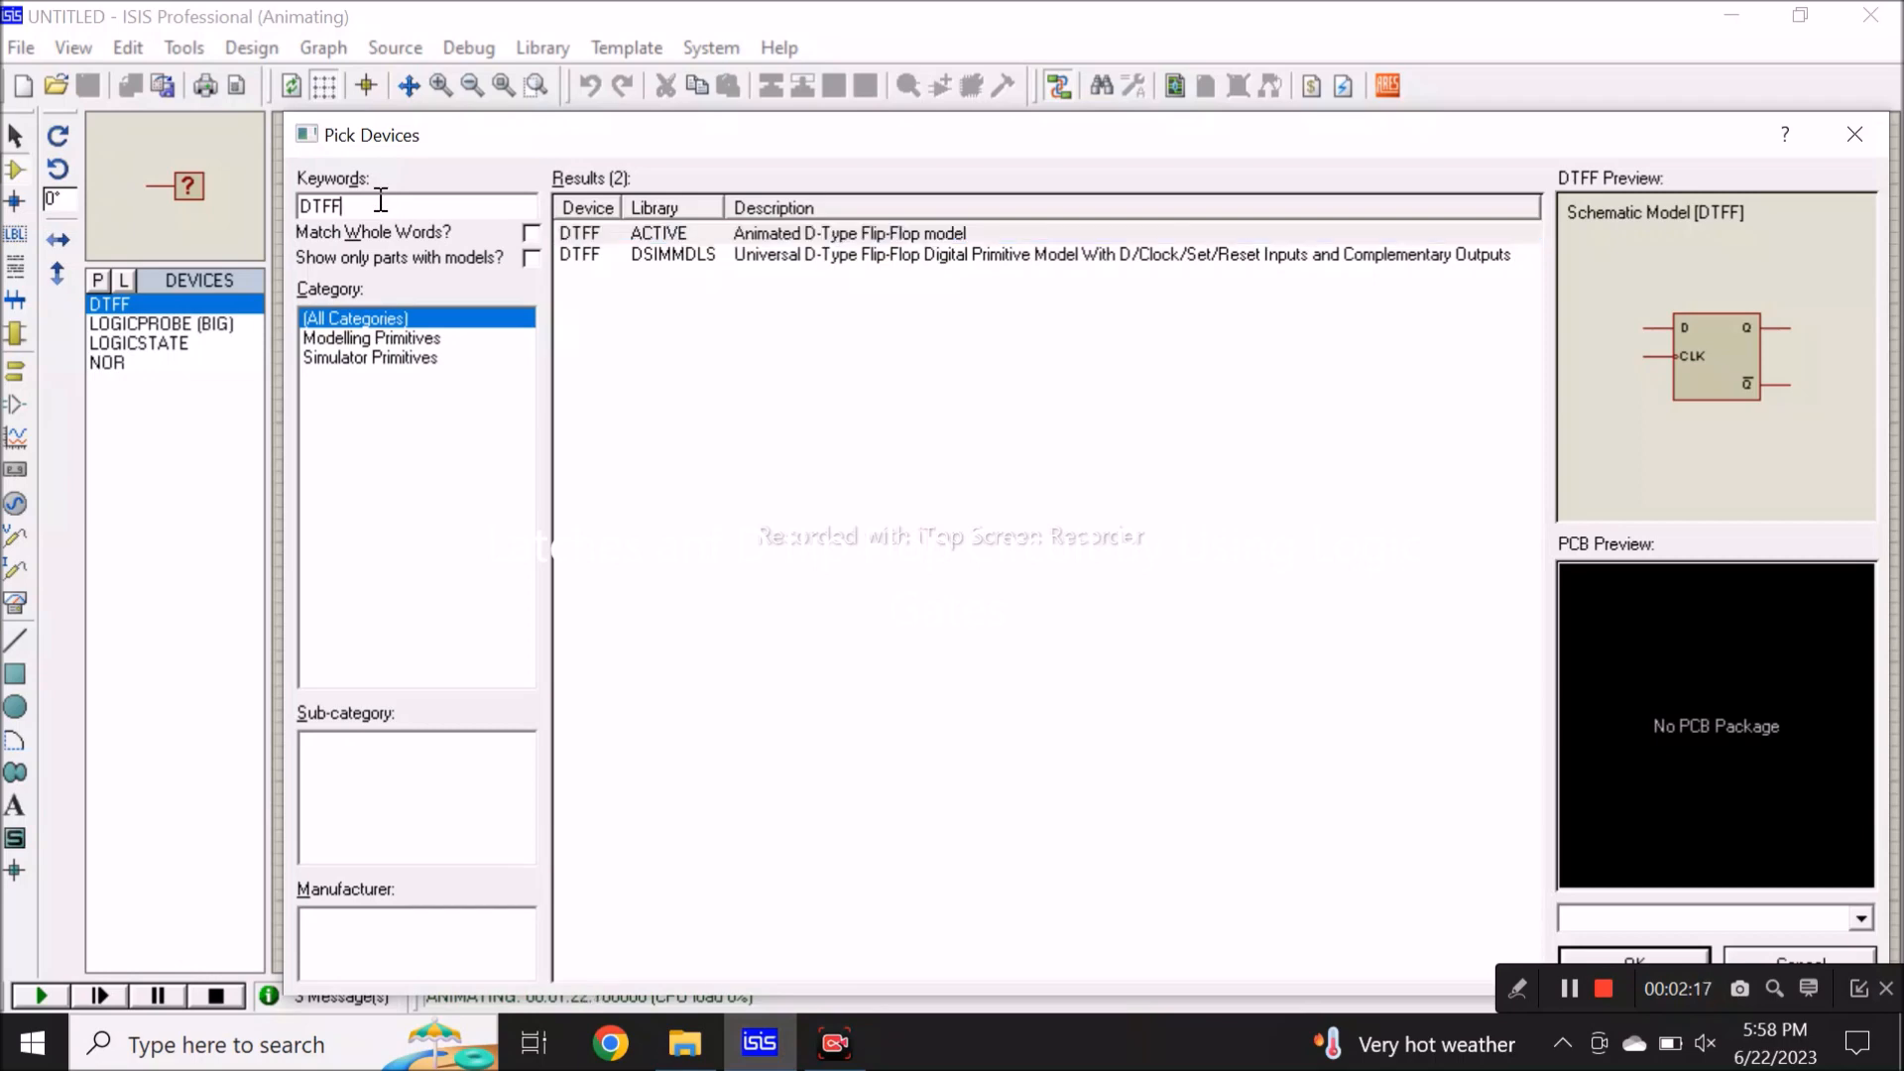
pyautogui.press('BackSpace')
pyautogui.press('BackSpace')
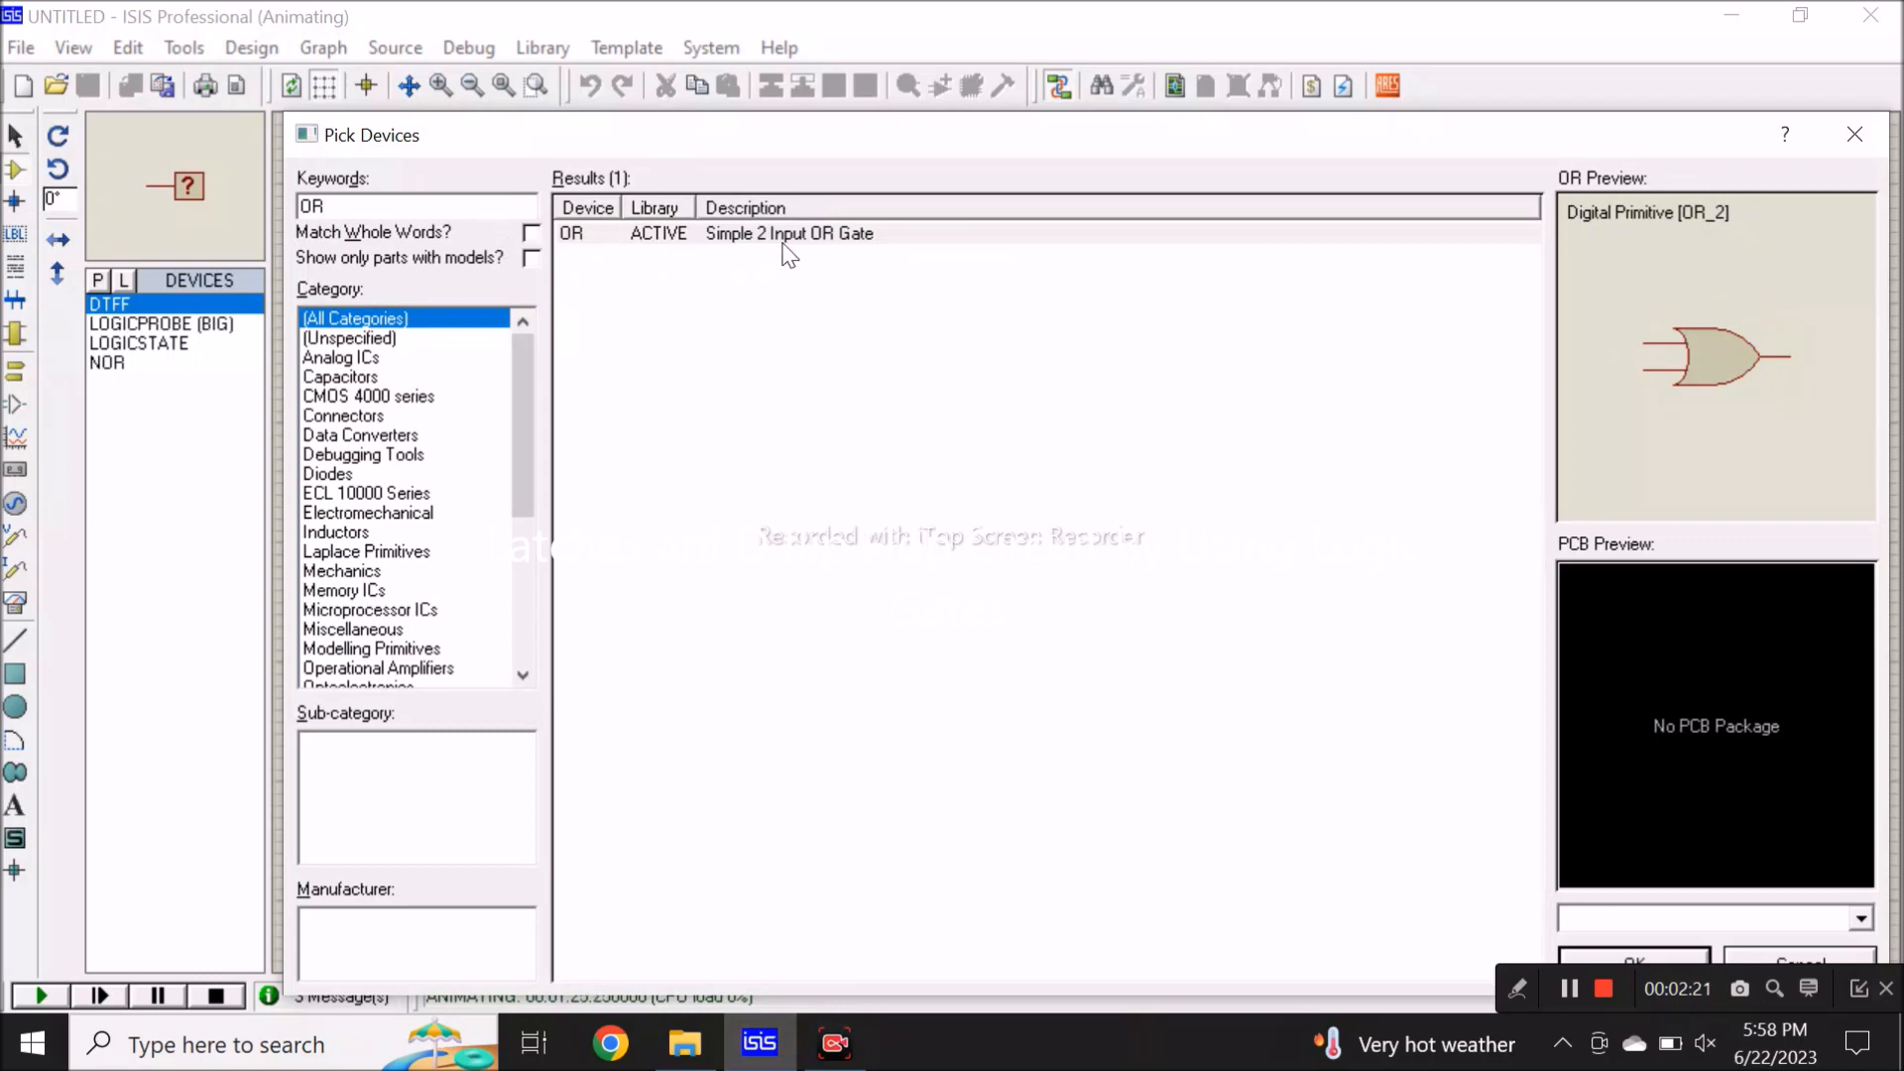
pyautogui.click(784, 243)
pyautogui.click(1651, 960)
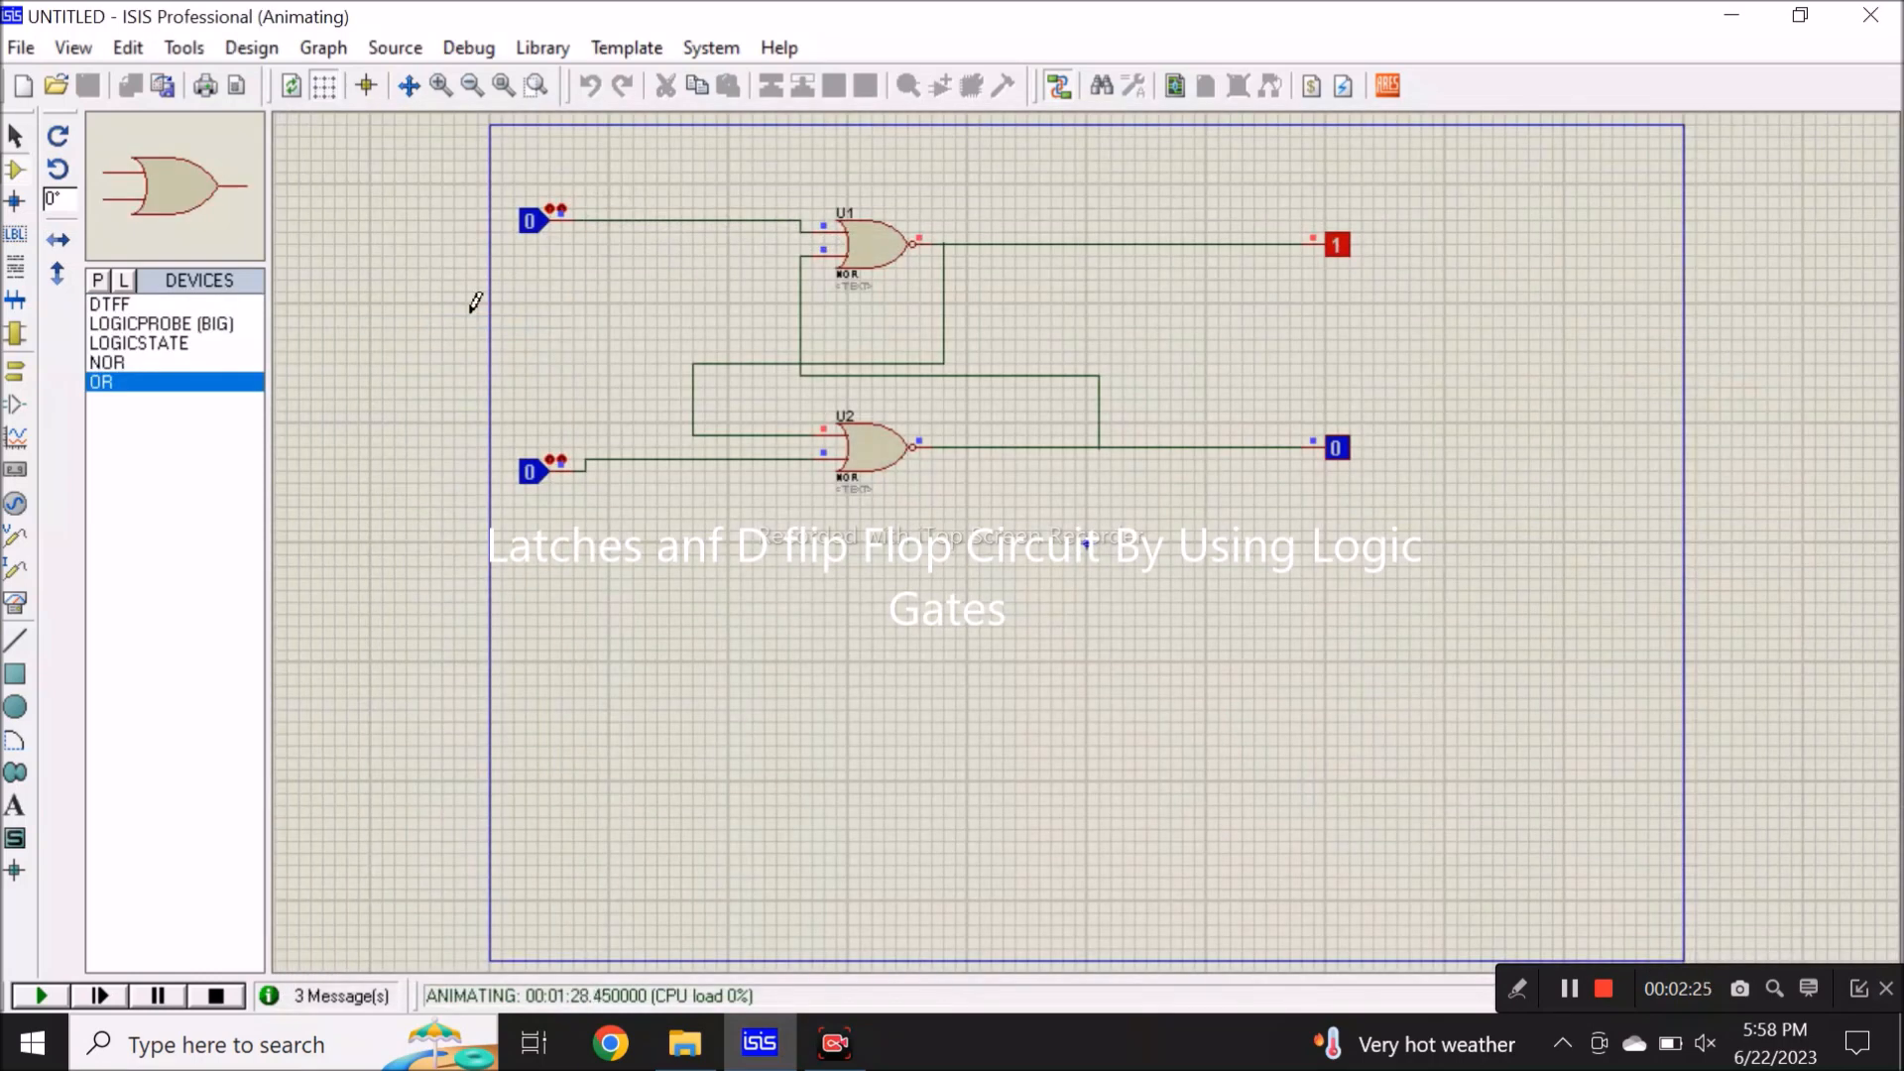
# Step: Stop the running simulation and place a DTFF flip-flop below the latch, with an OR gate to its left
pyautogui.click(174, 304)
pyautogui.click(899, 631)
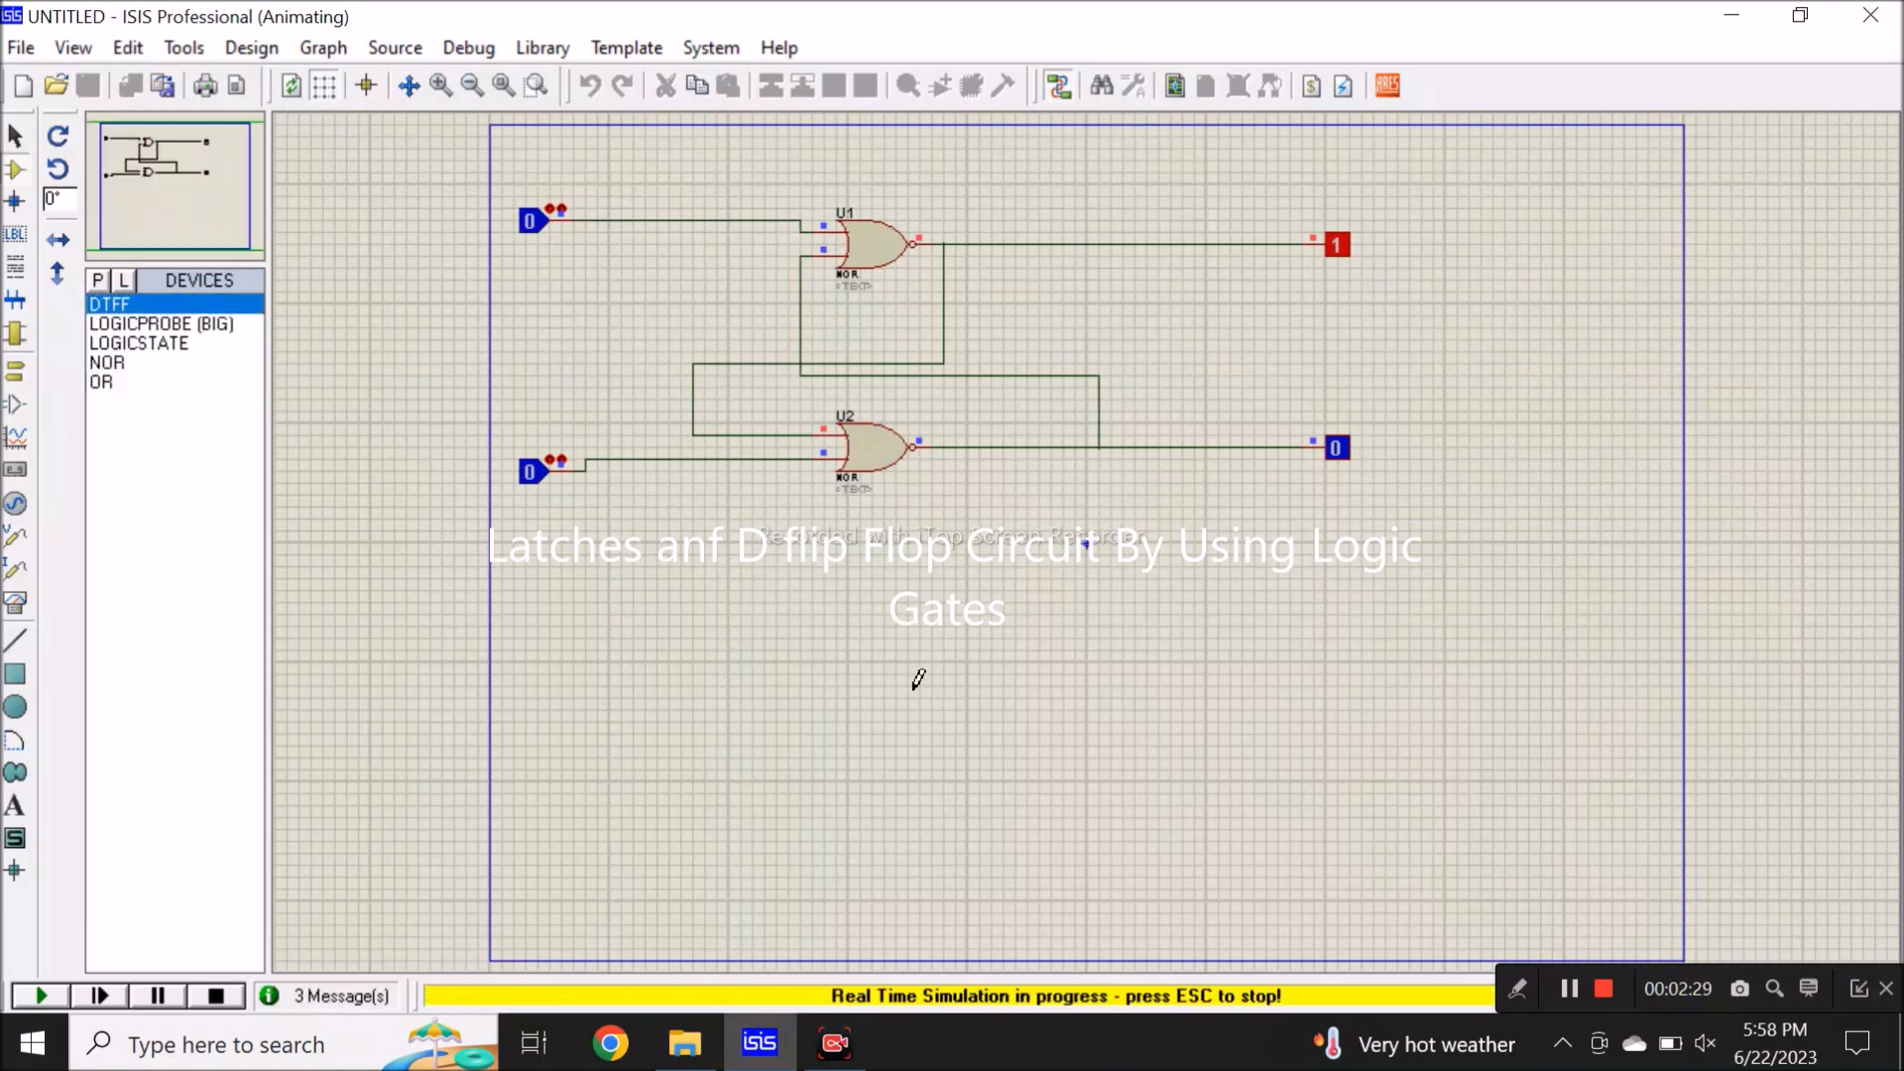
pyautogui.click(216, 994)
pyautogui.click(940, 742)
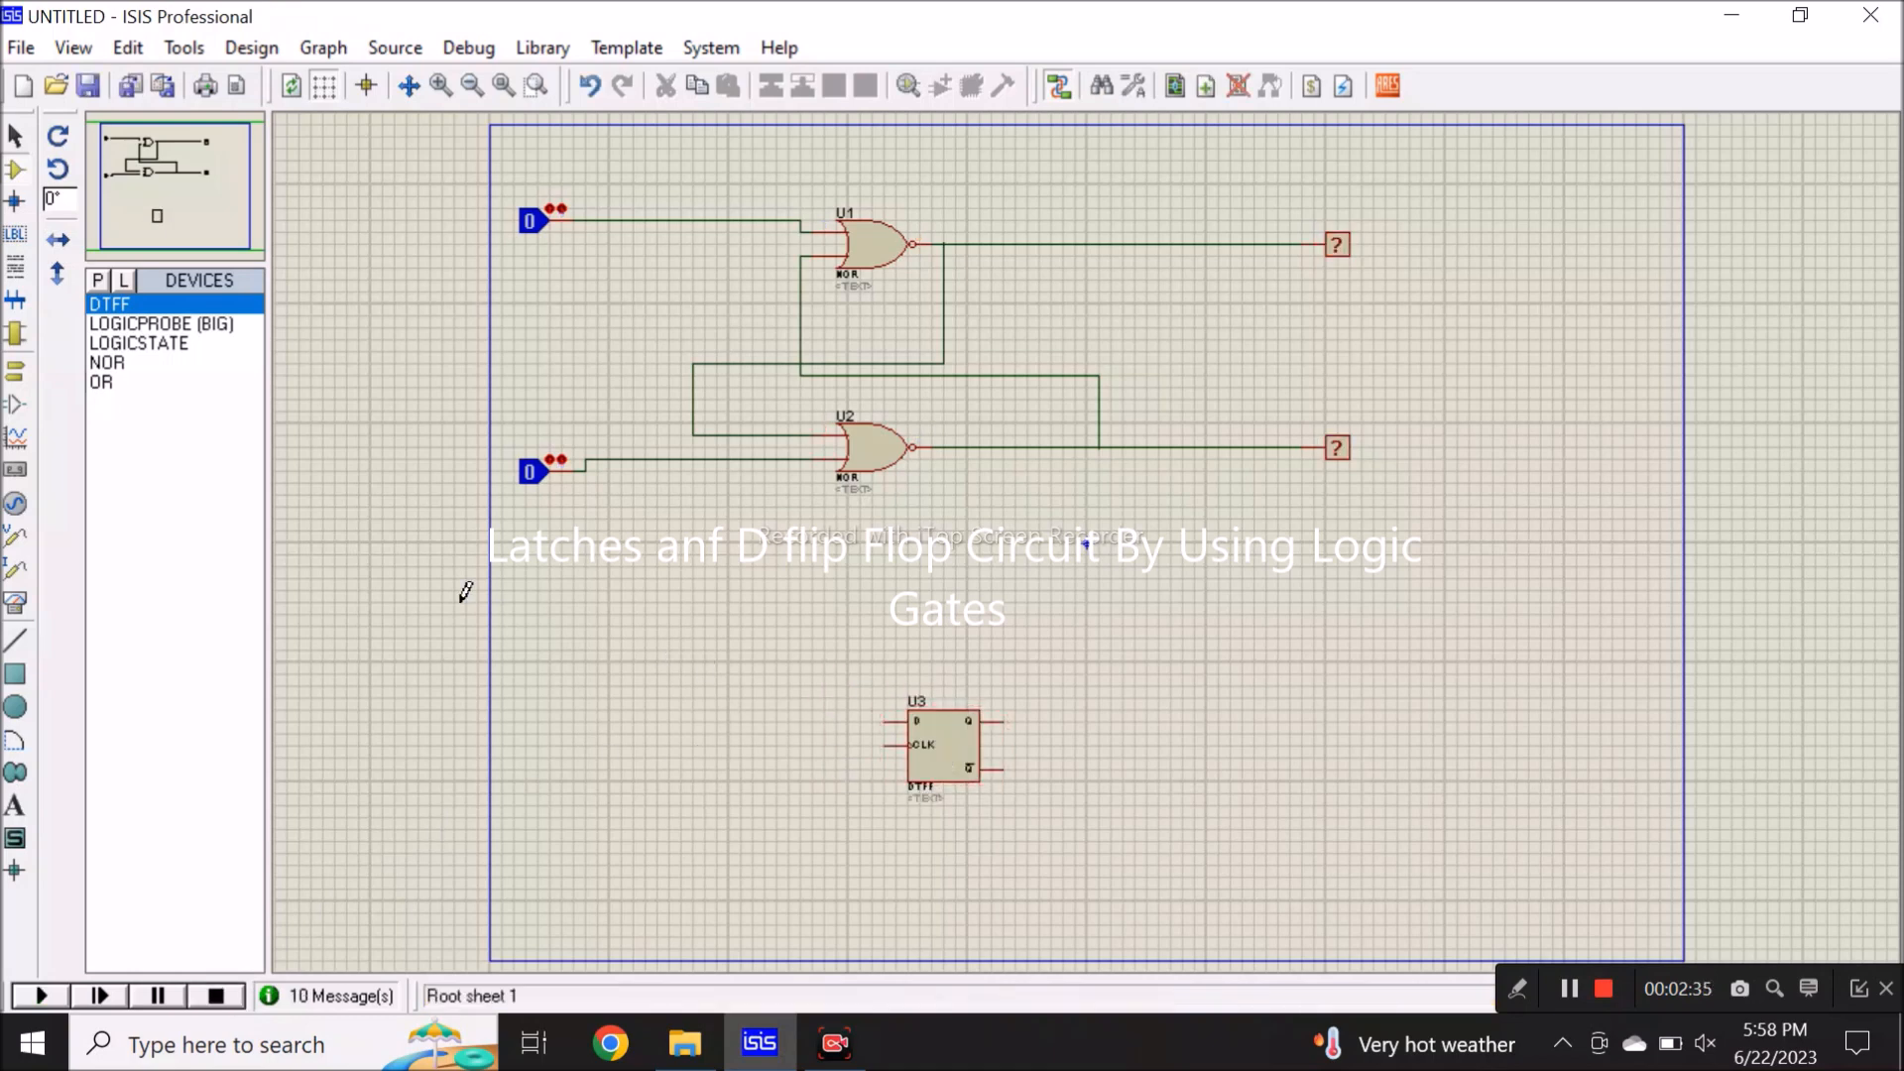
pyautogui.click(149, 383)
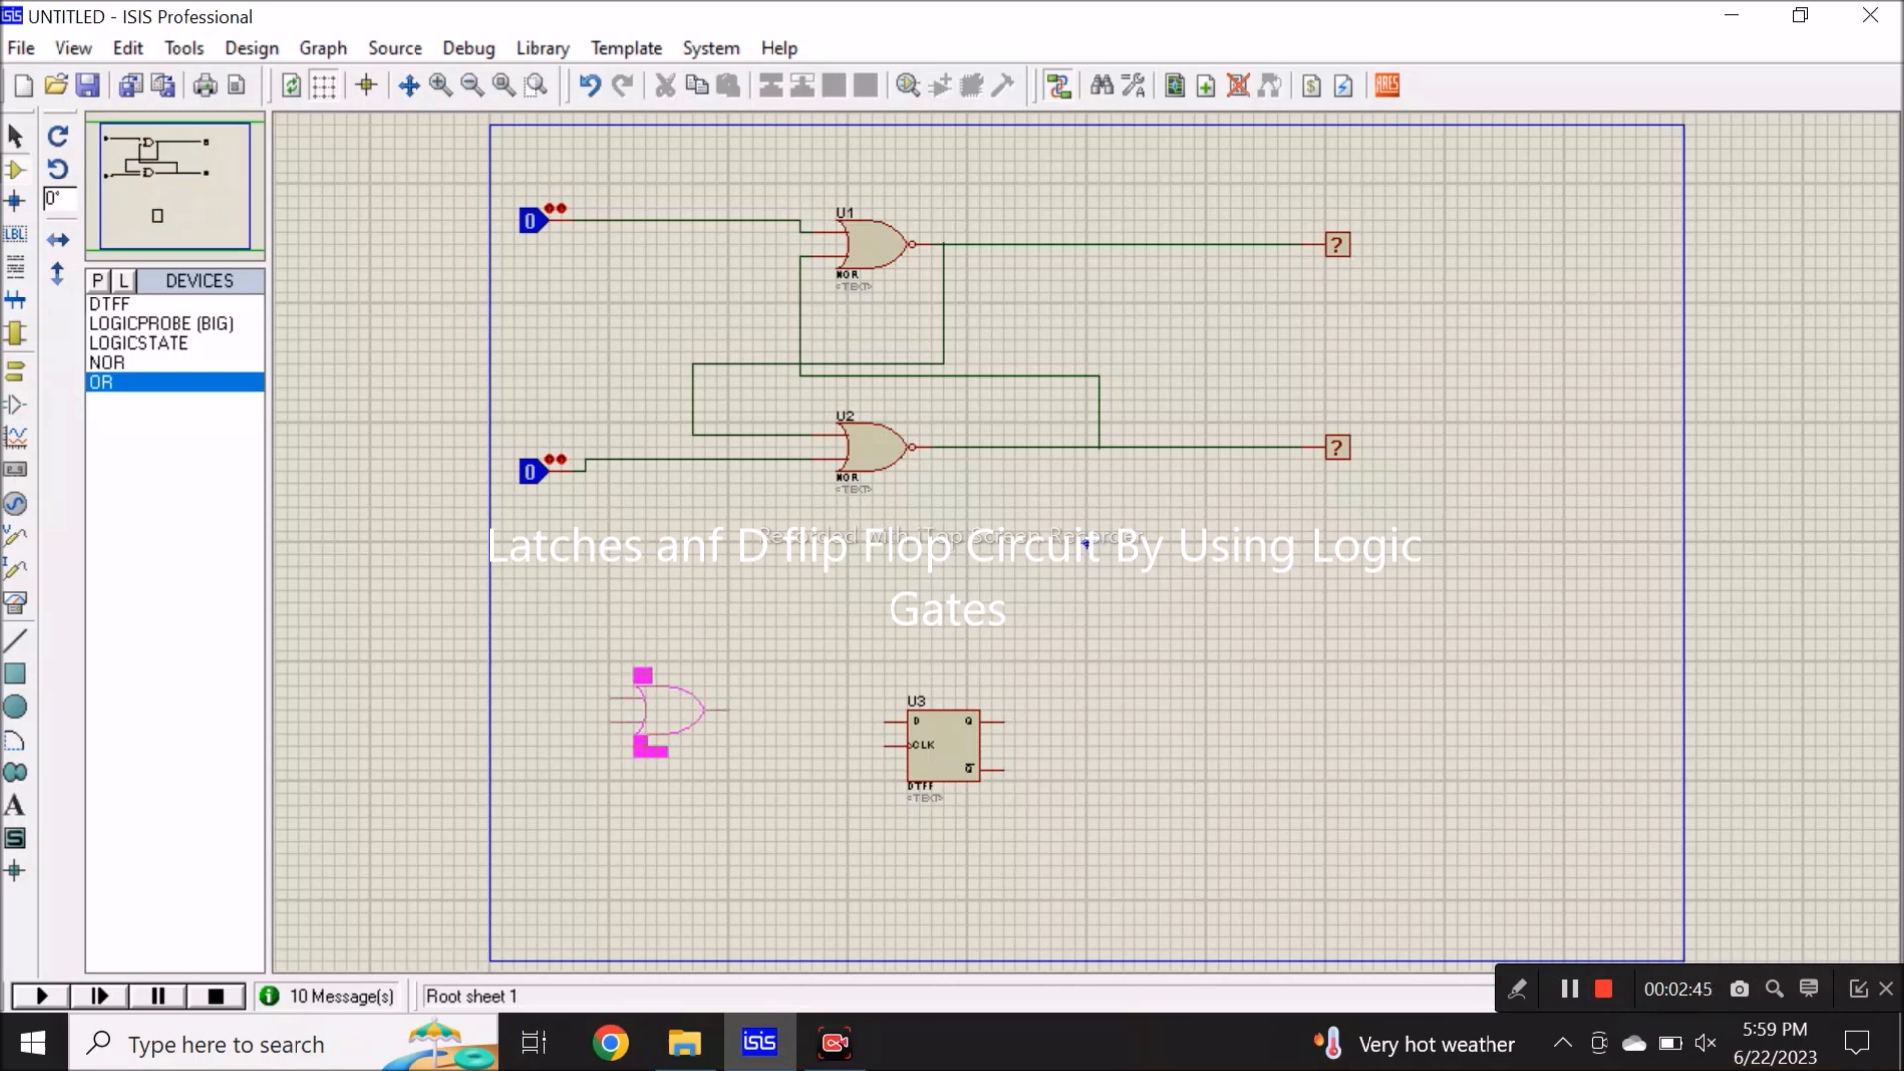
pyautogui.click(671, 734)
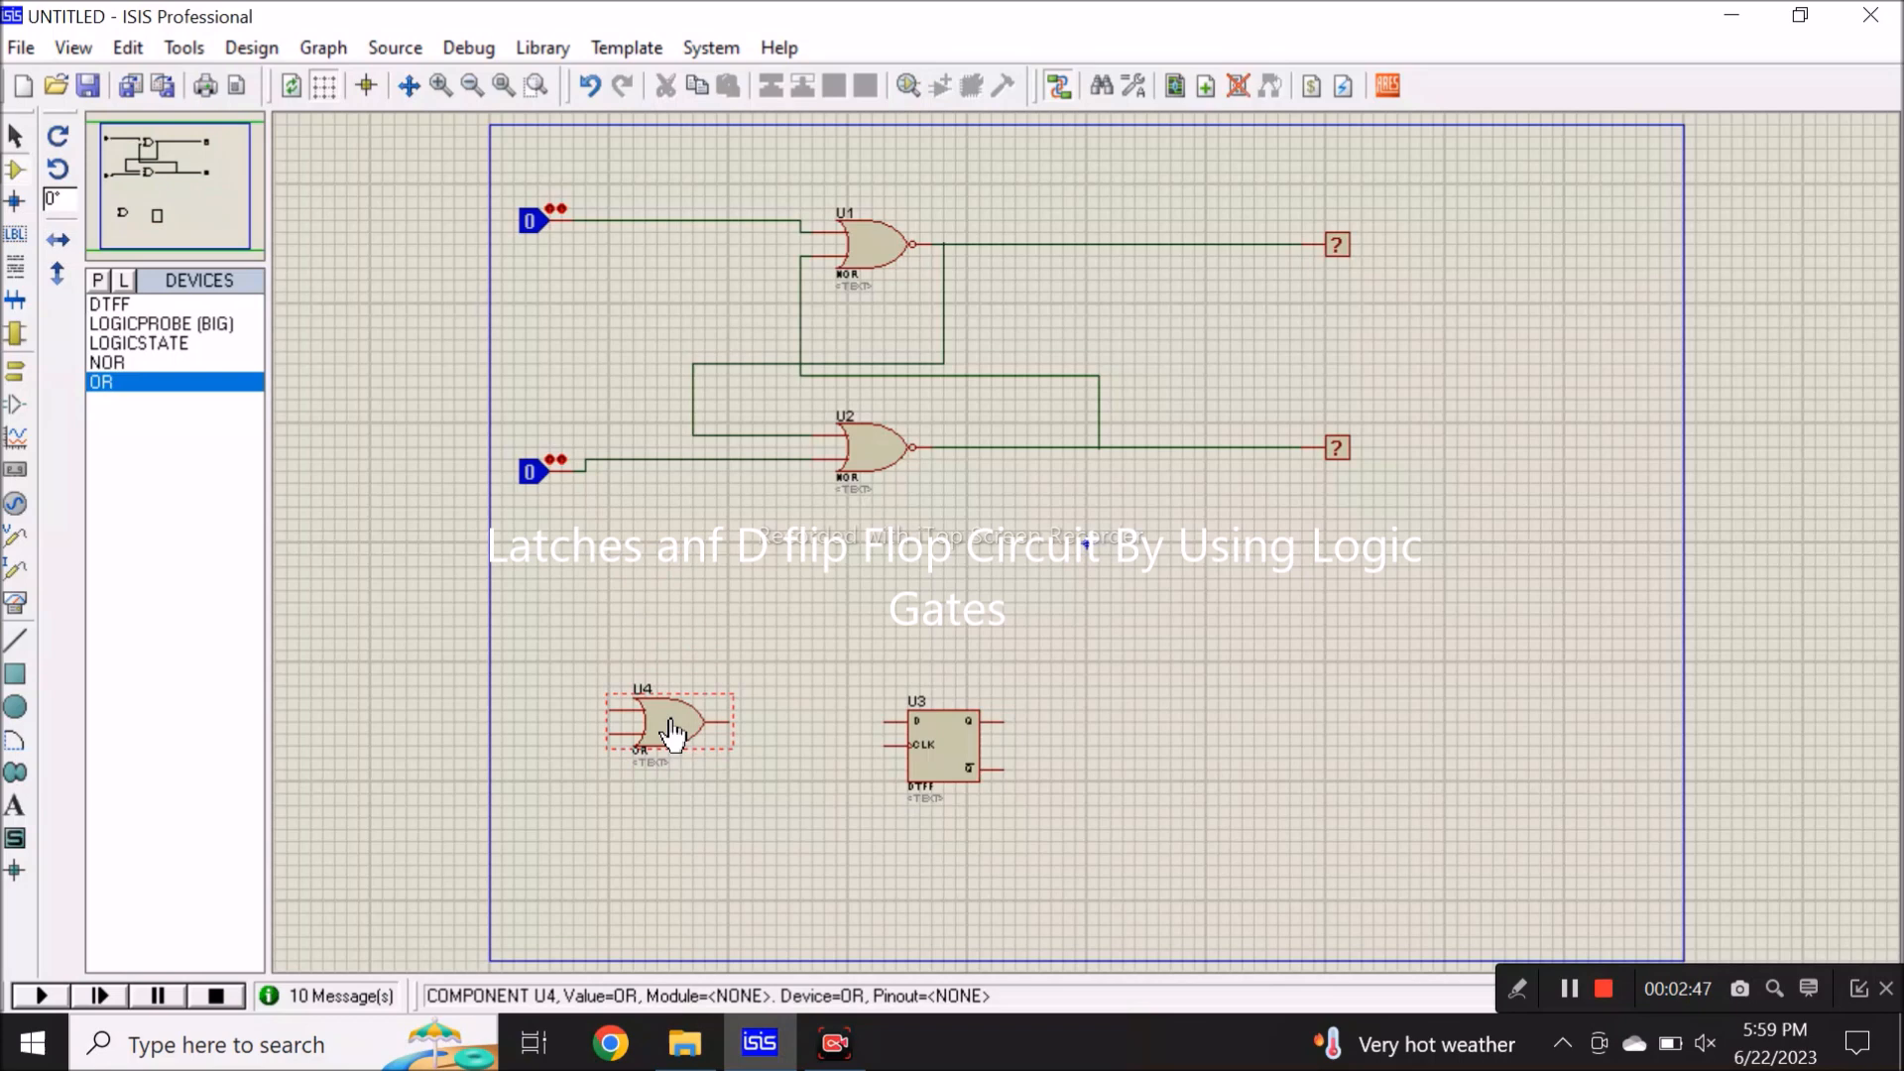
# Step: Place two logic states, one above the other, left of OR gate U4, and two big logic probes right of flip-flop U3
pyautogui.click(176, 346)
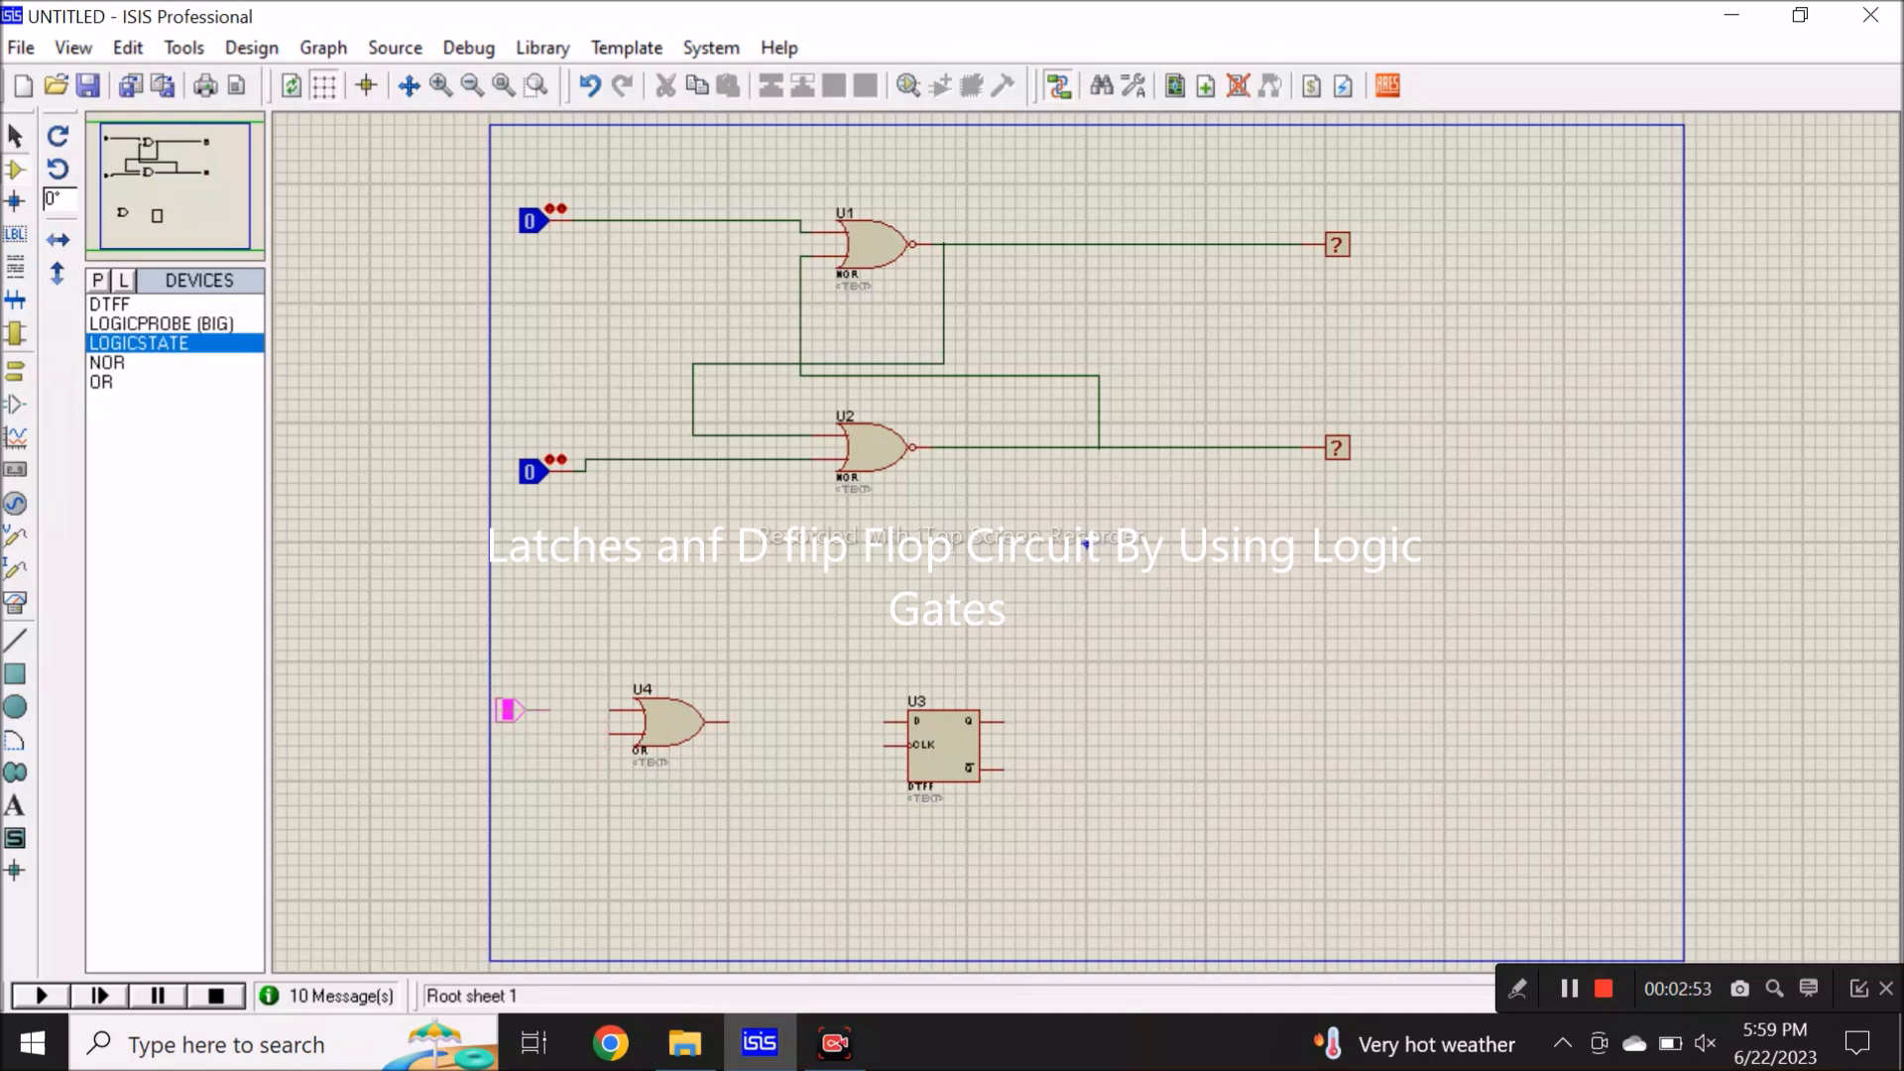
pyautogui.click(509, 698)
pyautogui.click(506, 818)
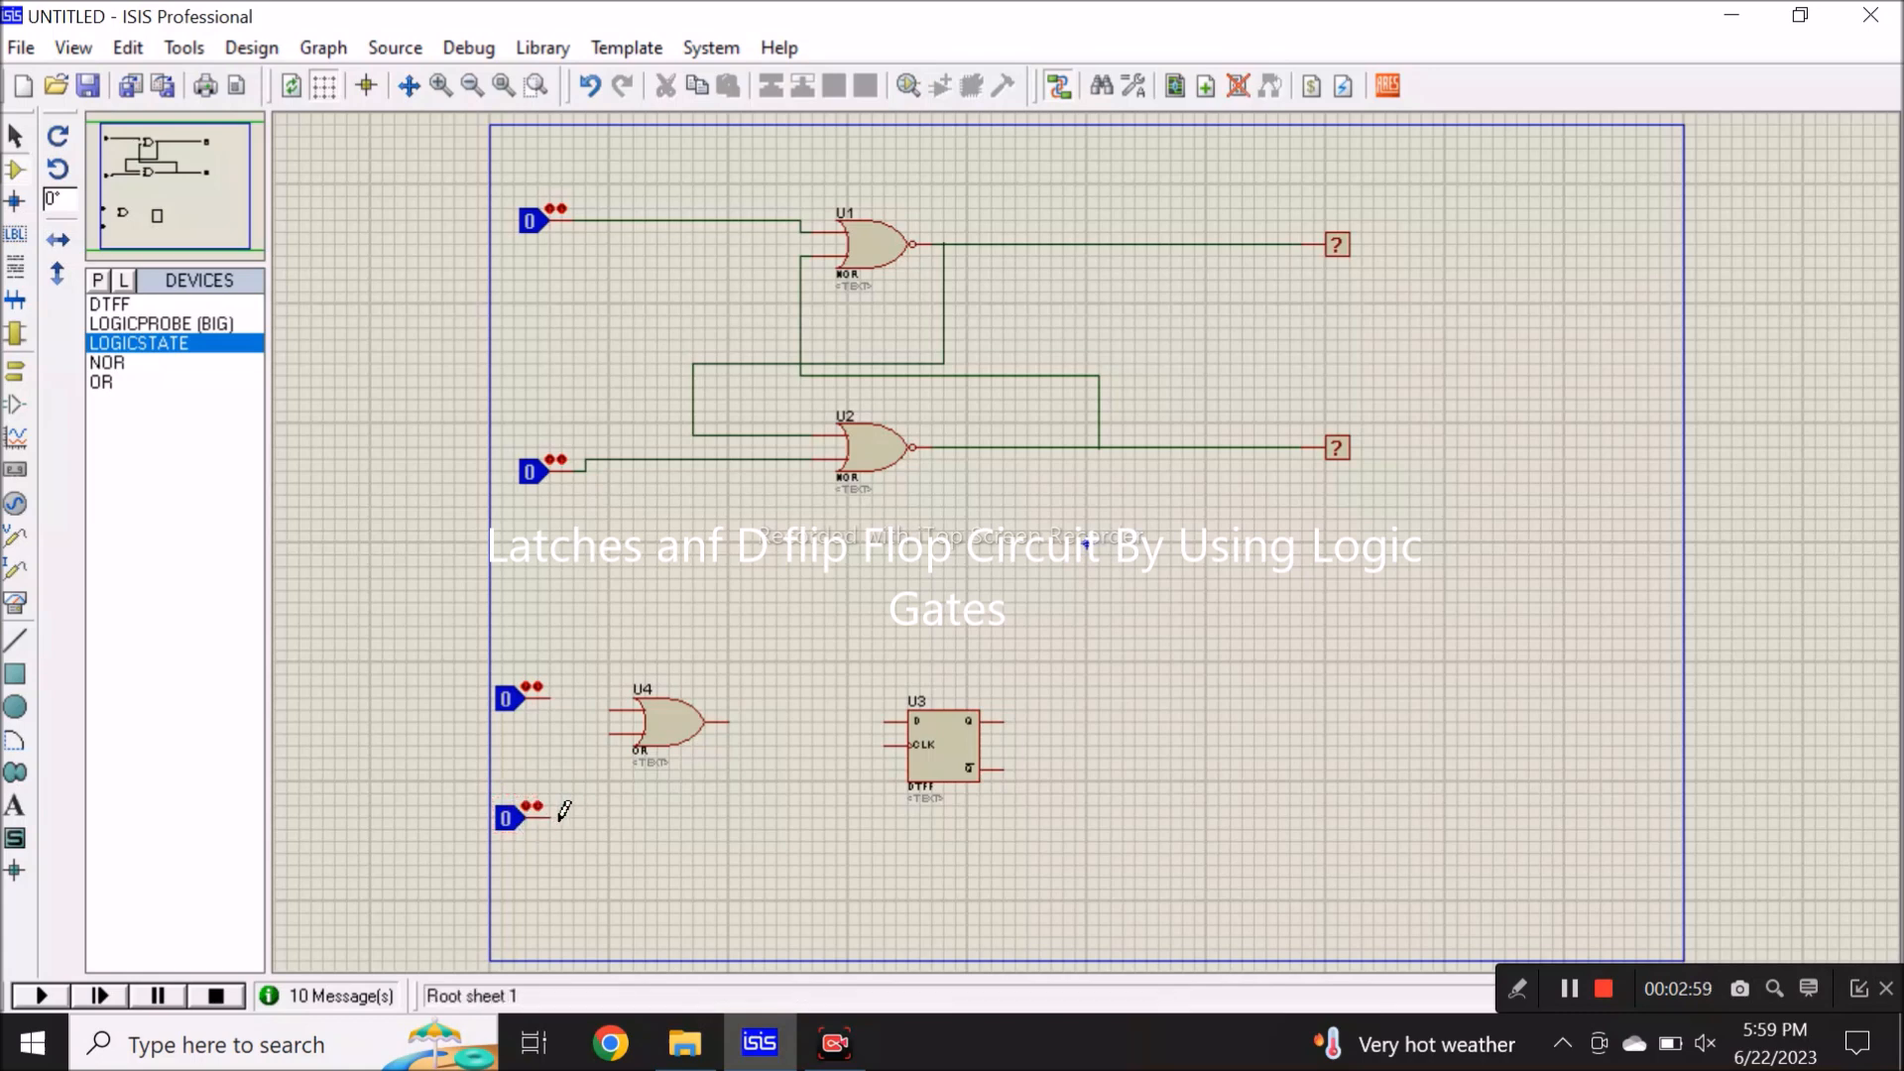
pyautogui.click(198, 325)
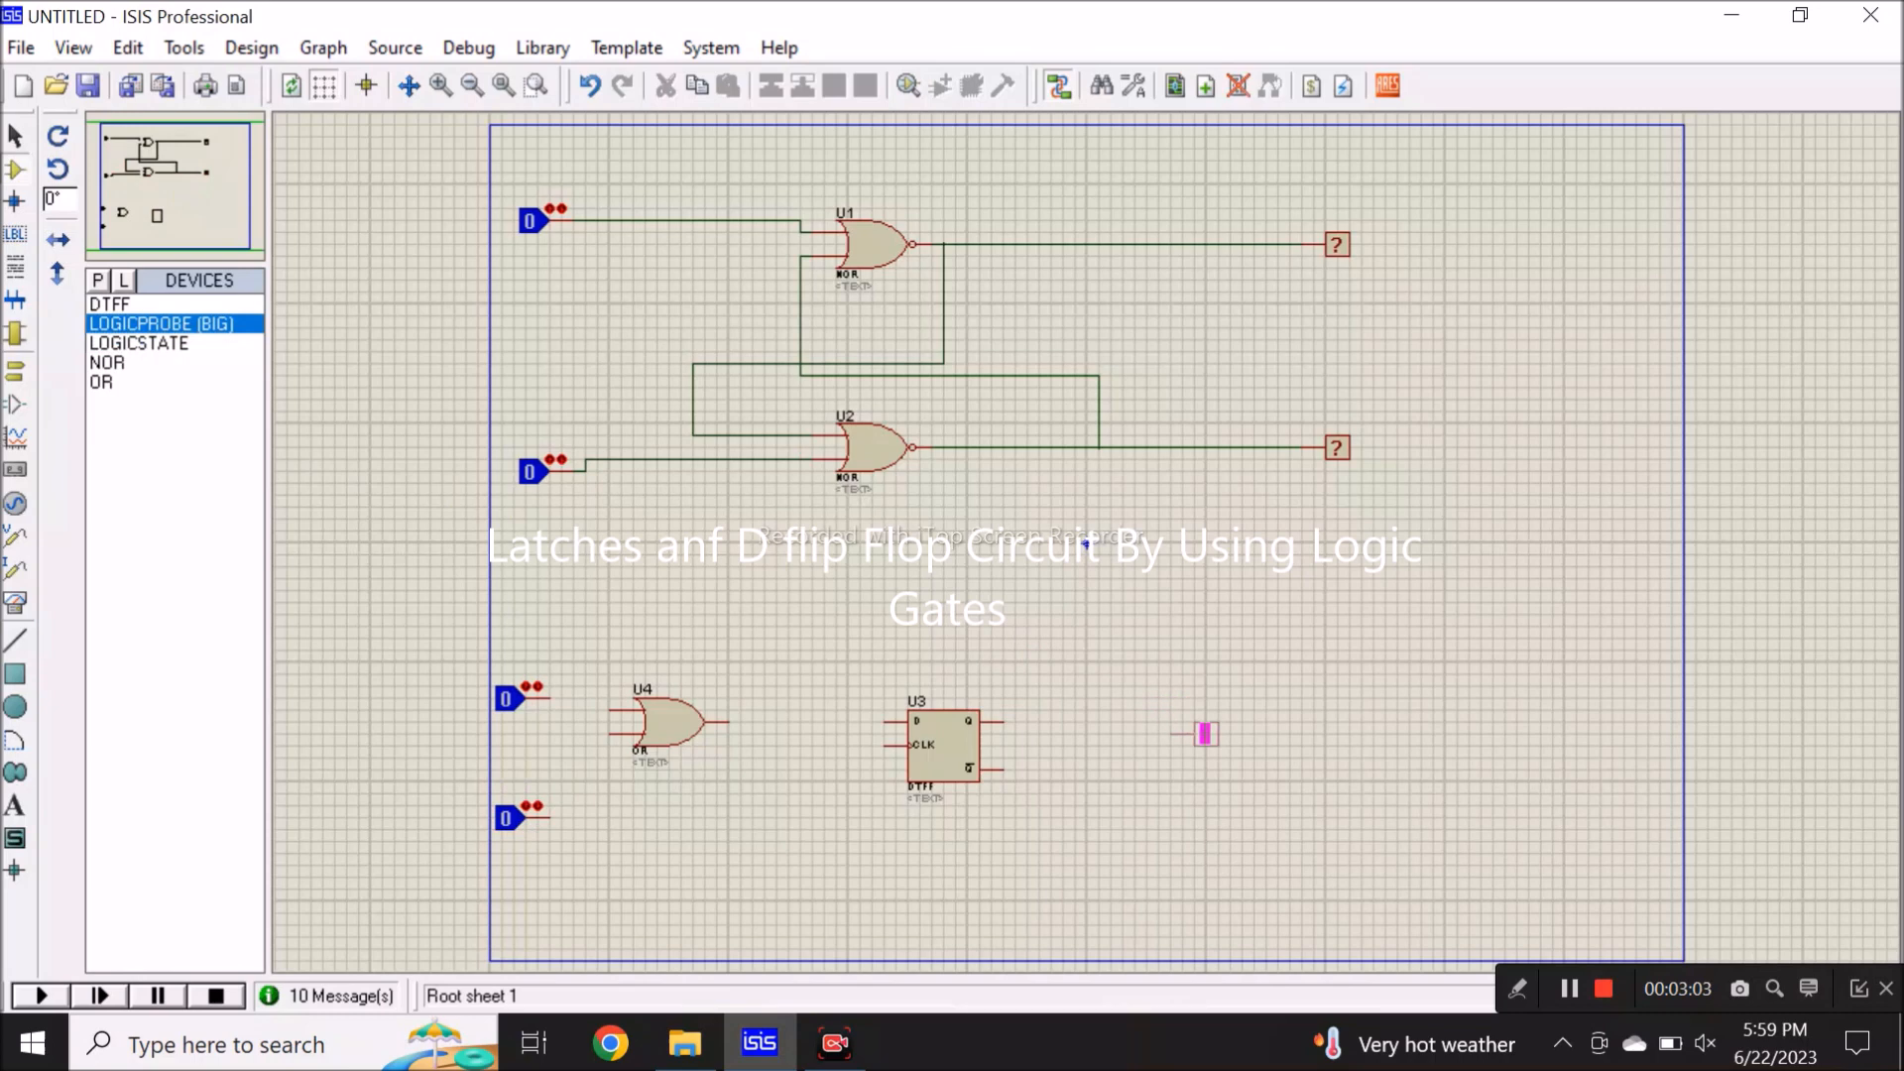
pyautogui.click(1226, 723)
pyautogui.click(1229, 770)
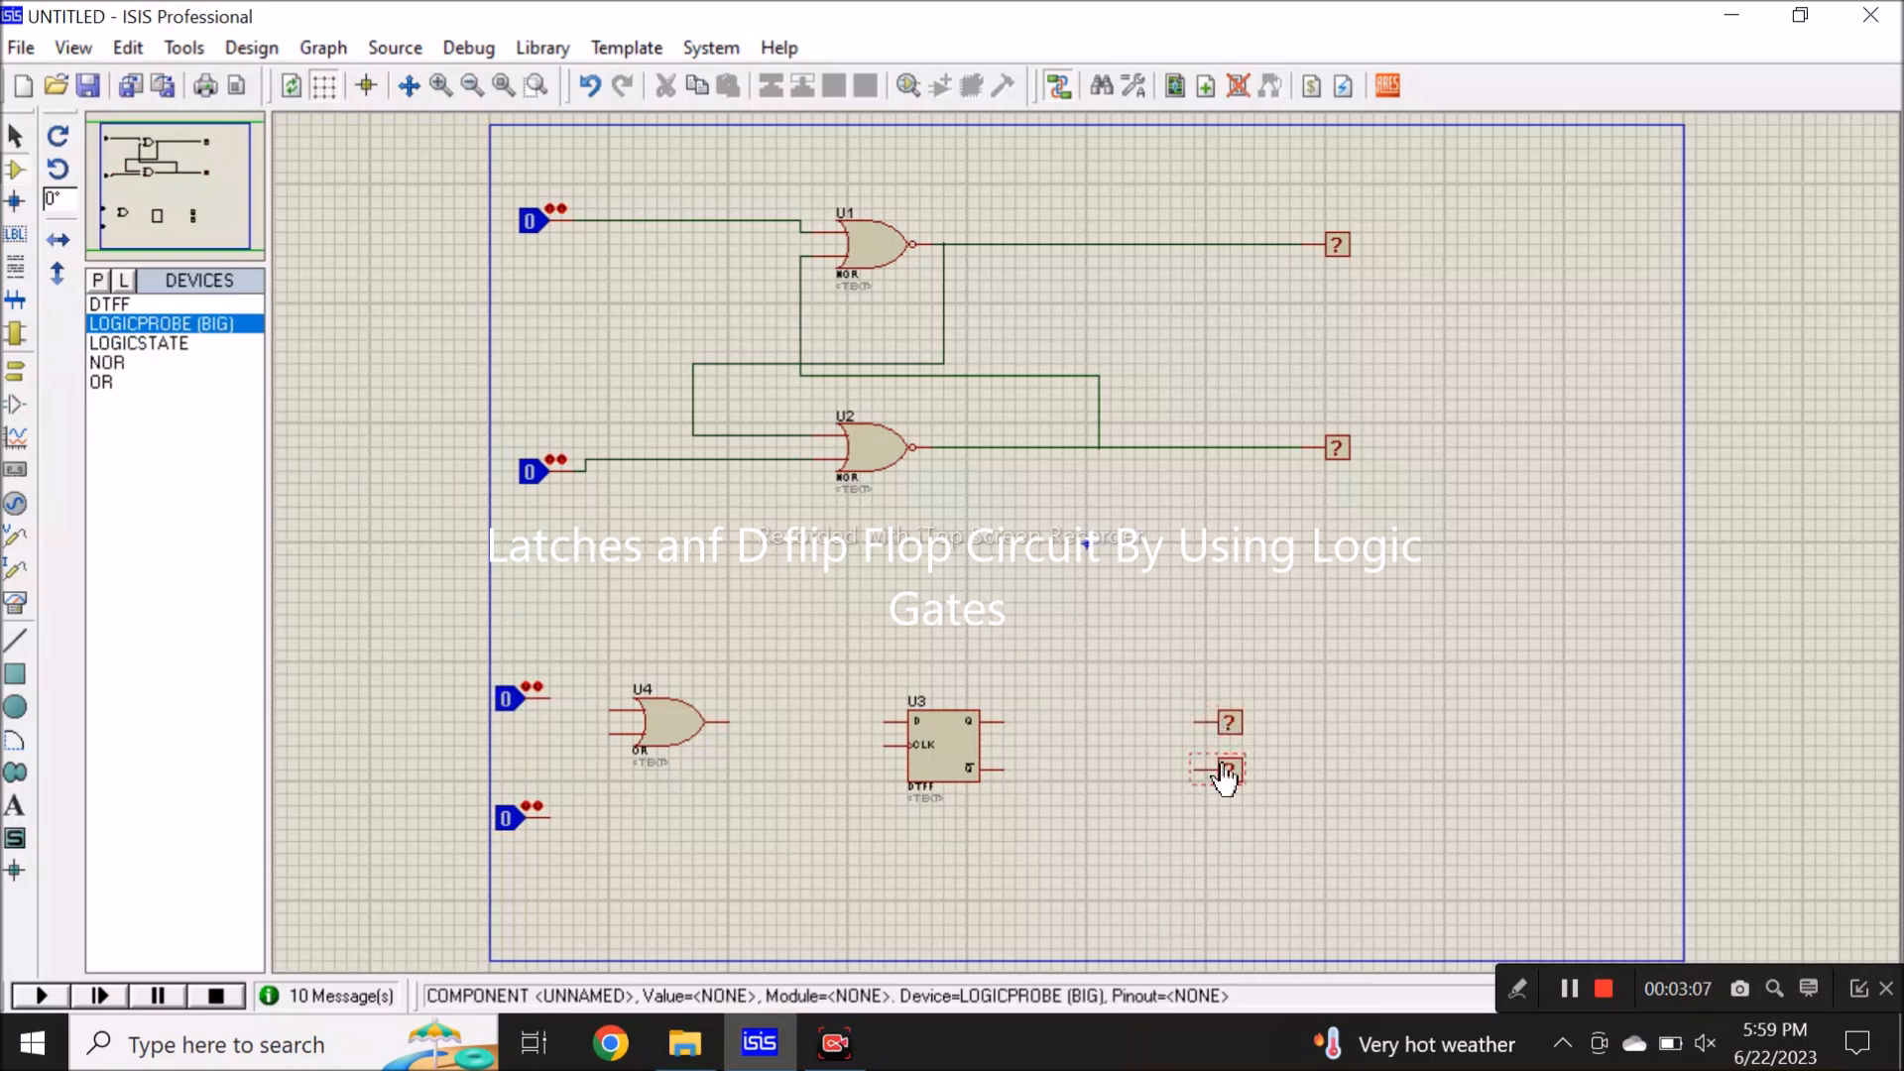
# Step: Wire the upper logic state to U4's lower input, and U4's upper input over the top of the circuit to U3's Q output
pyautogui.click(549, 698)
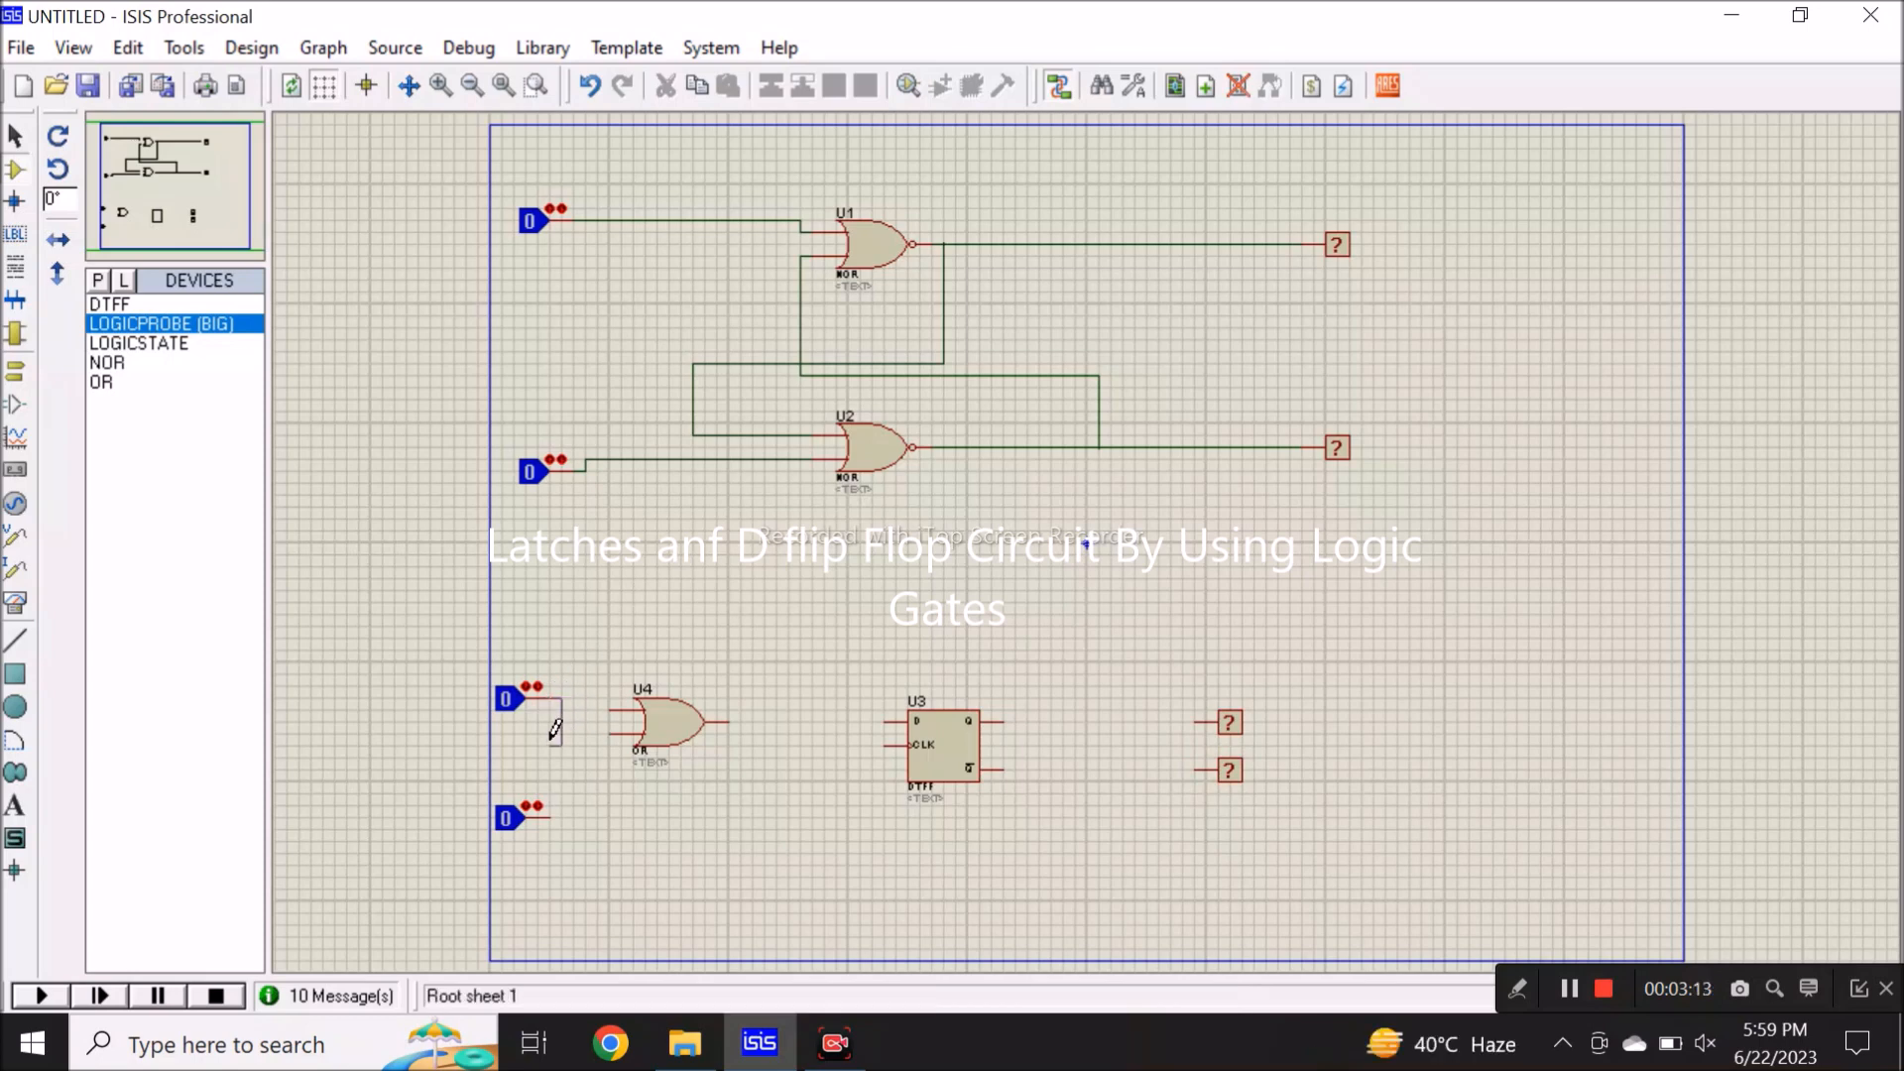
pyautogui.click(609, 733)
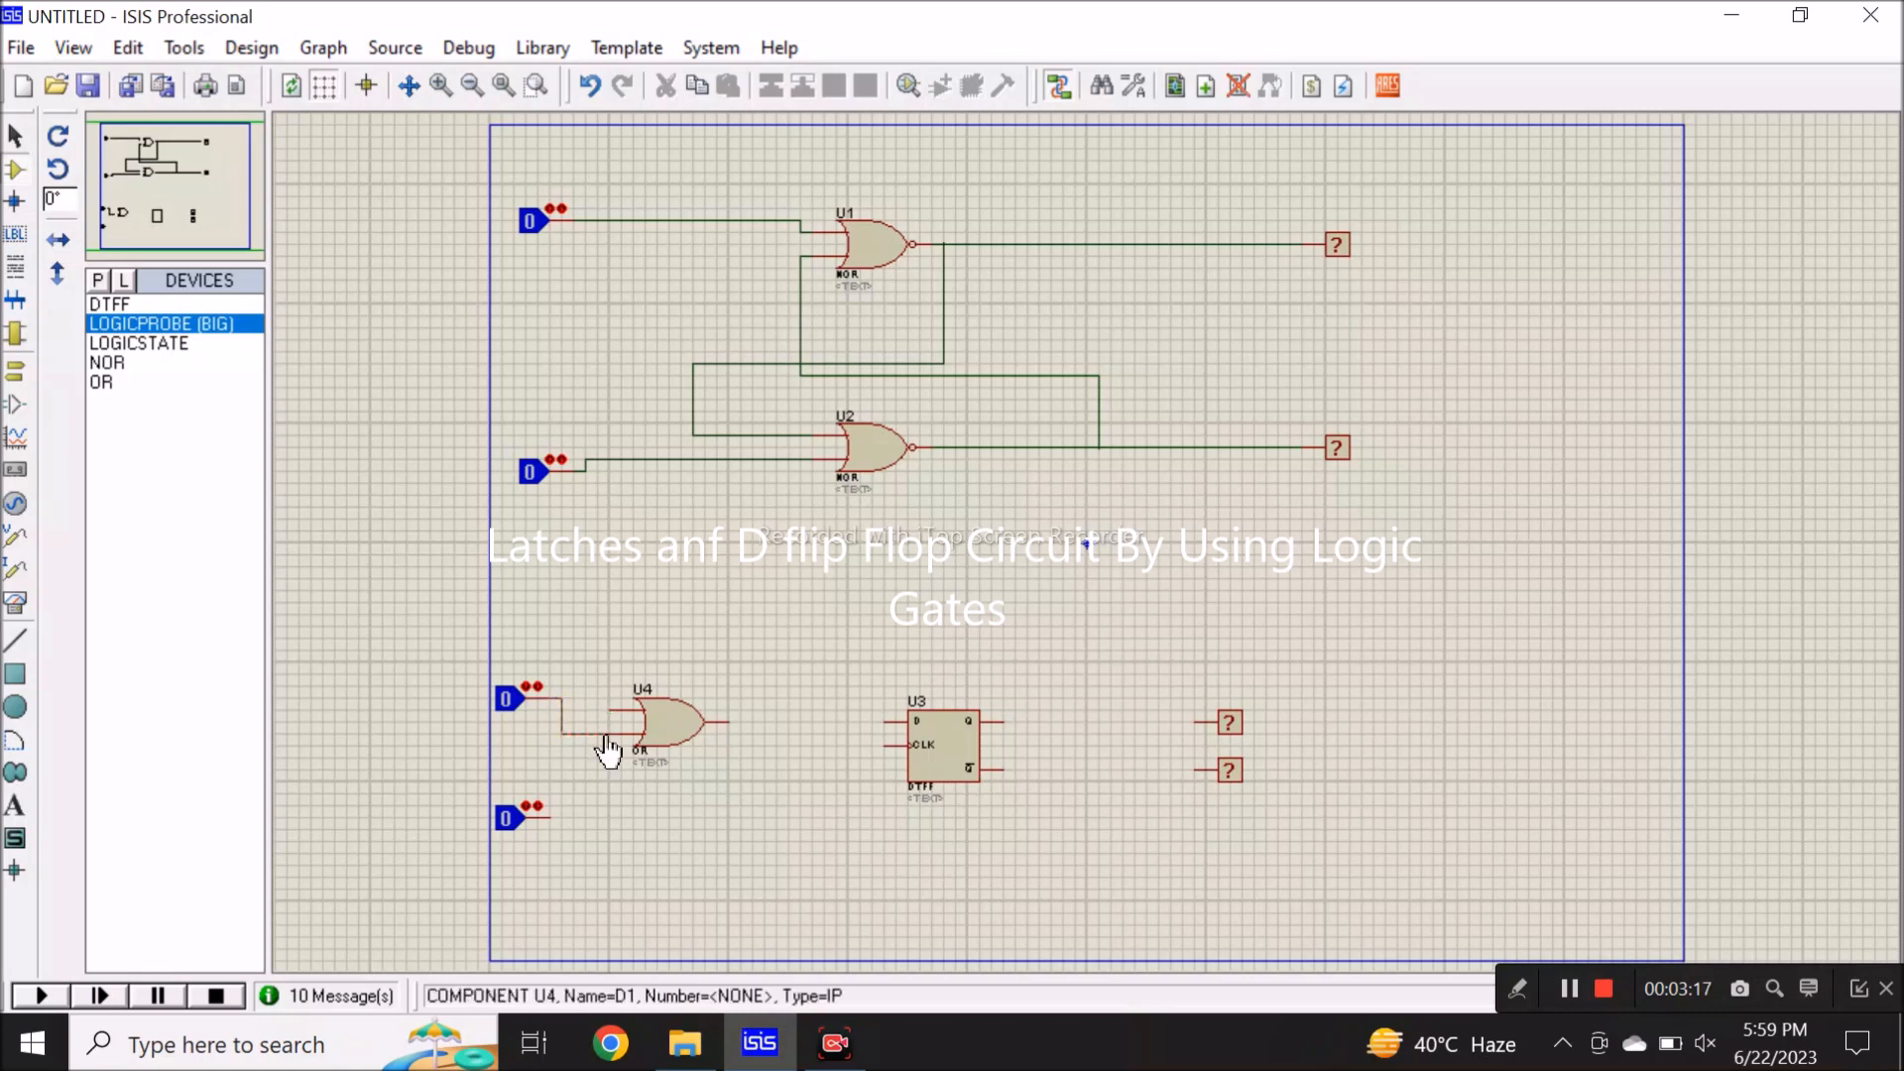
pyautogui.click(609, 711)
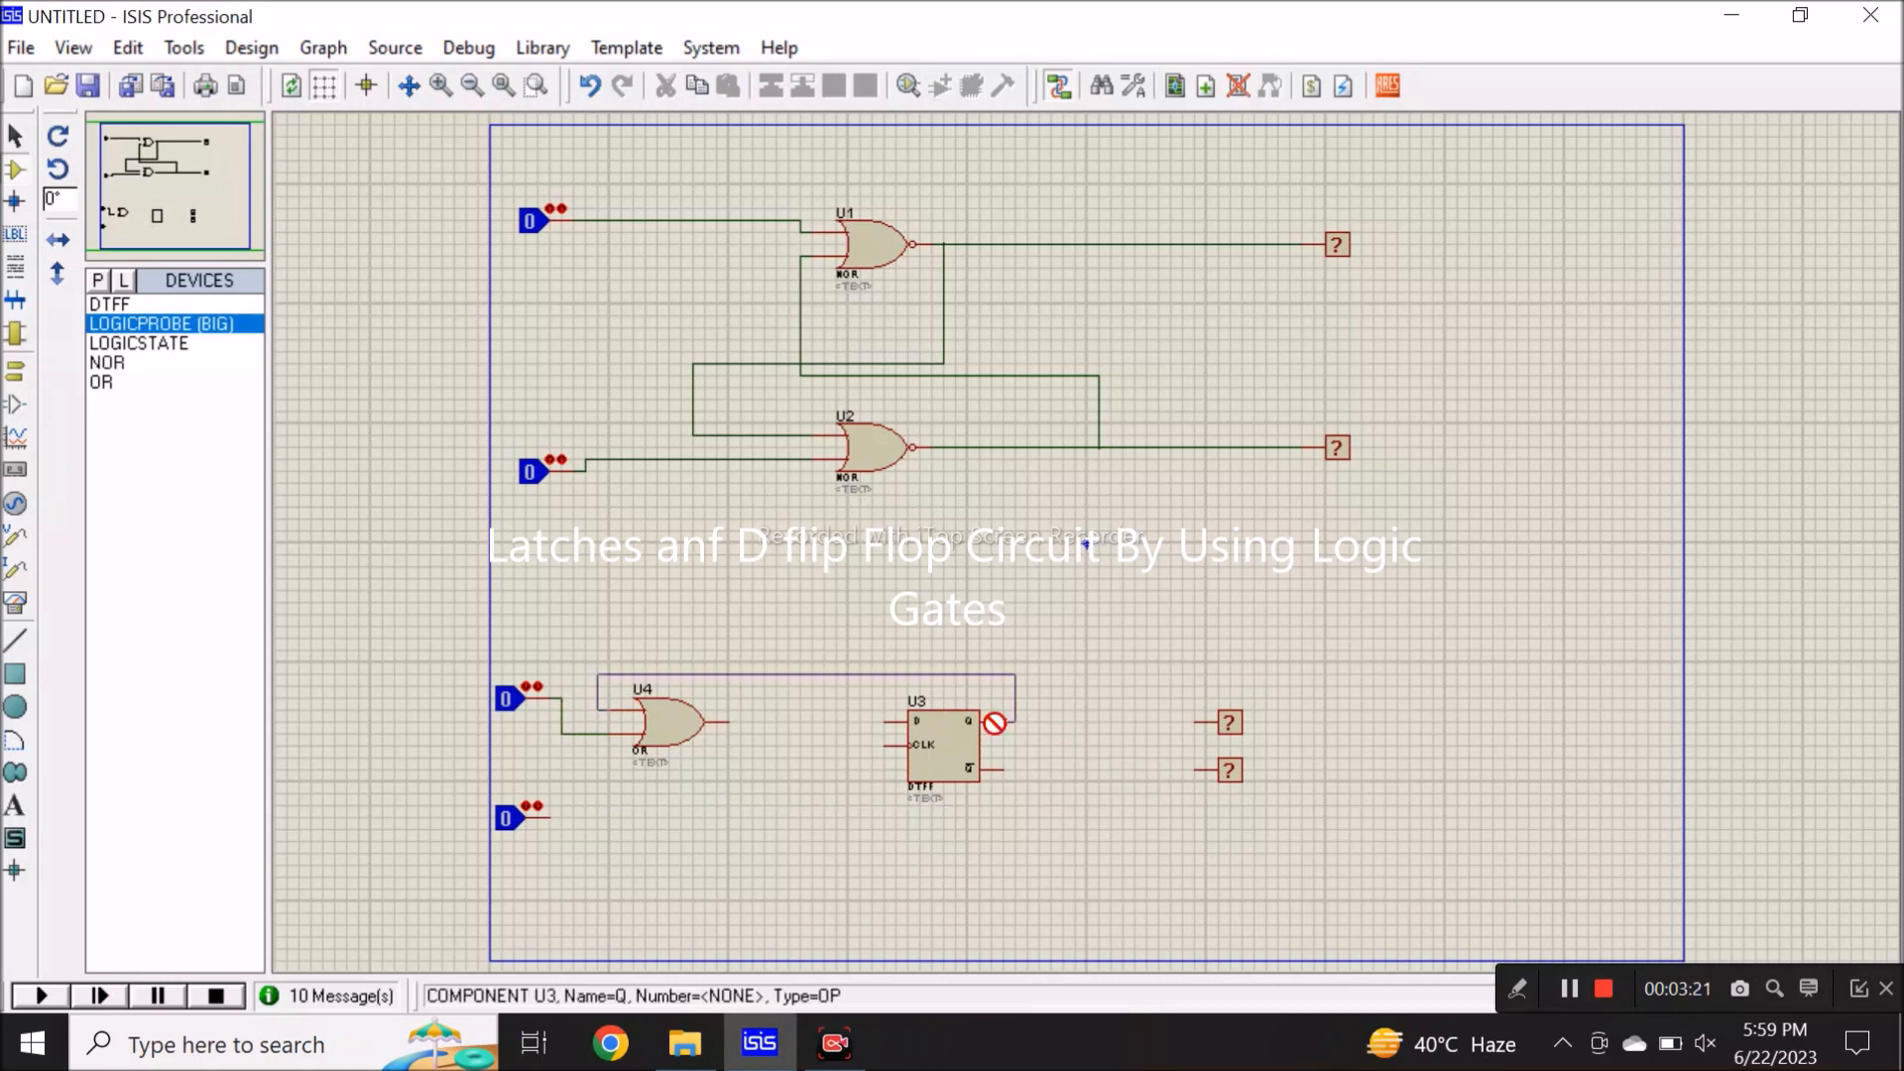
pyautogui.click(1063, 638)
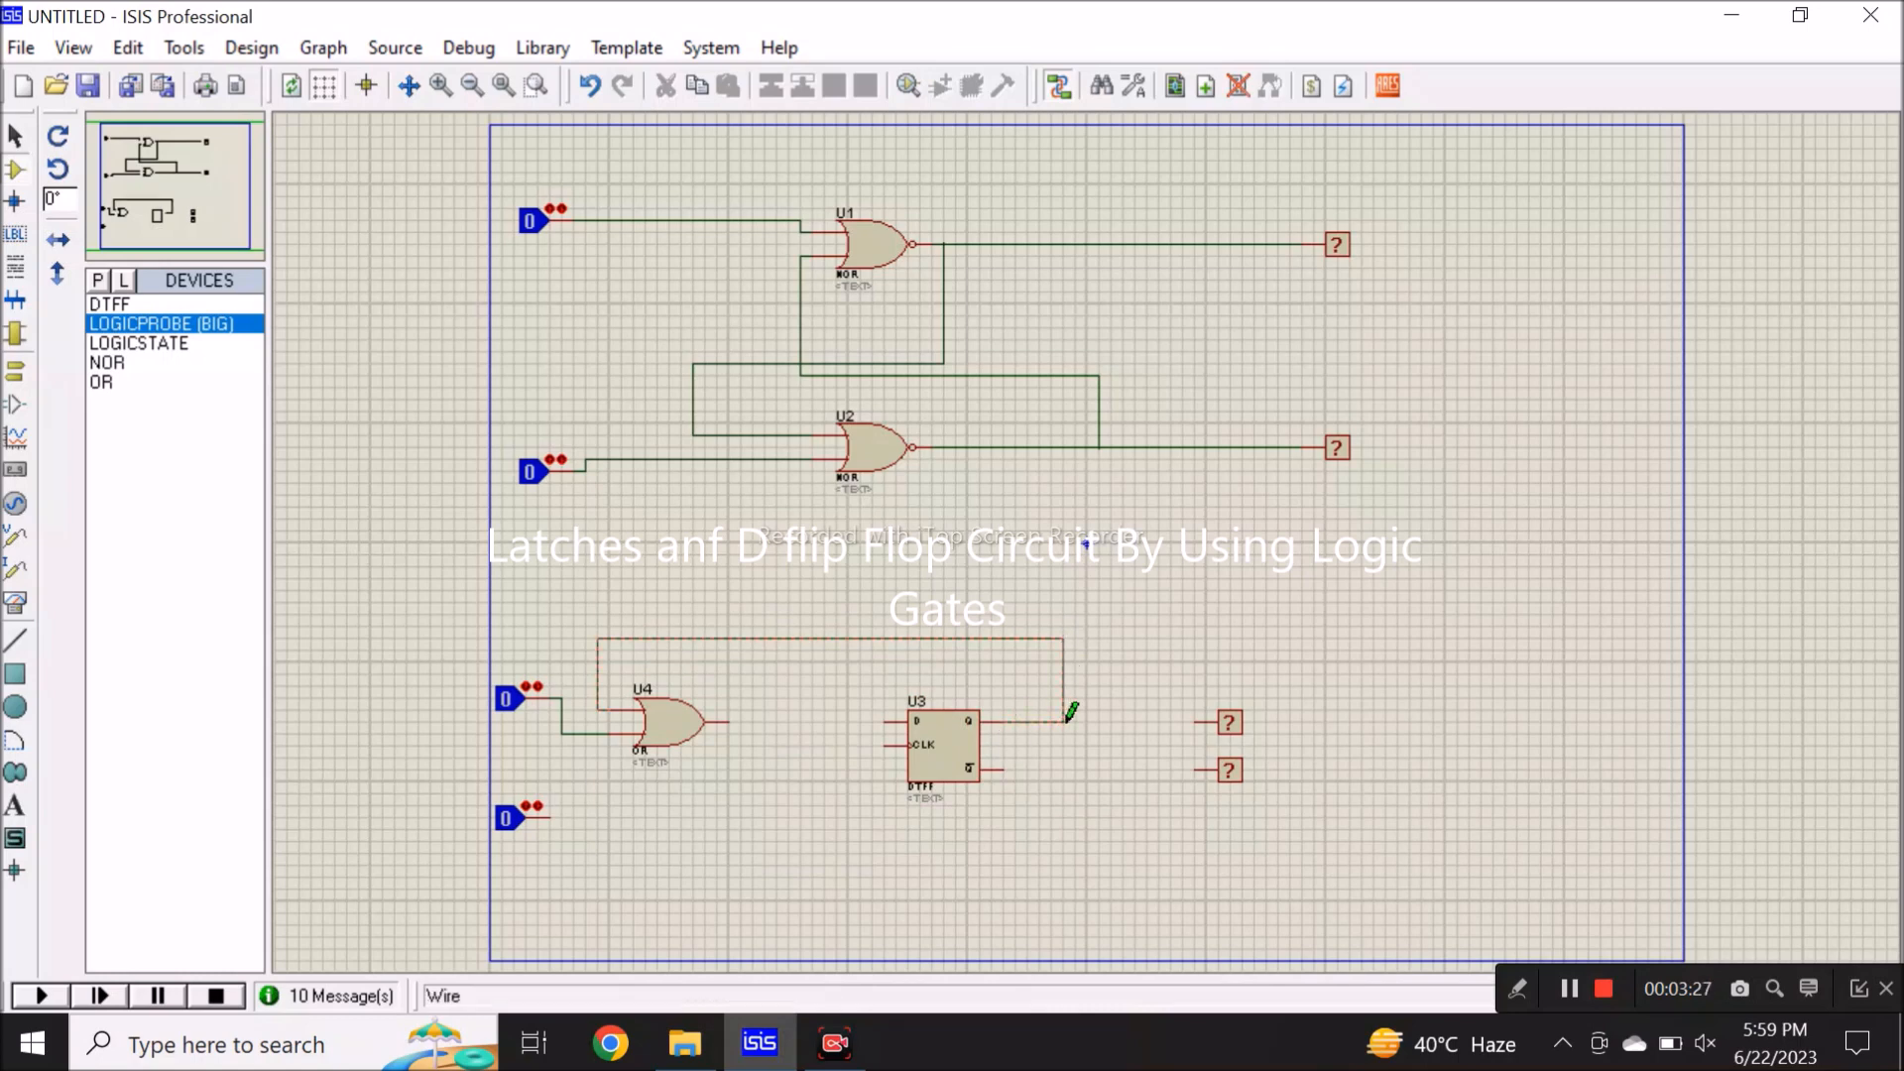
pyautogui.click(1065, 721)
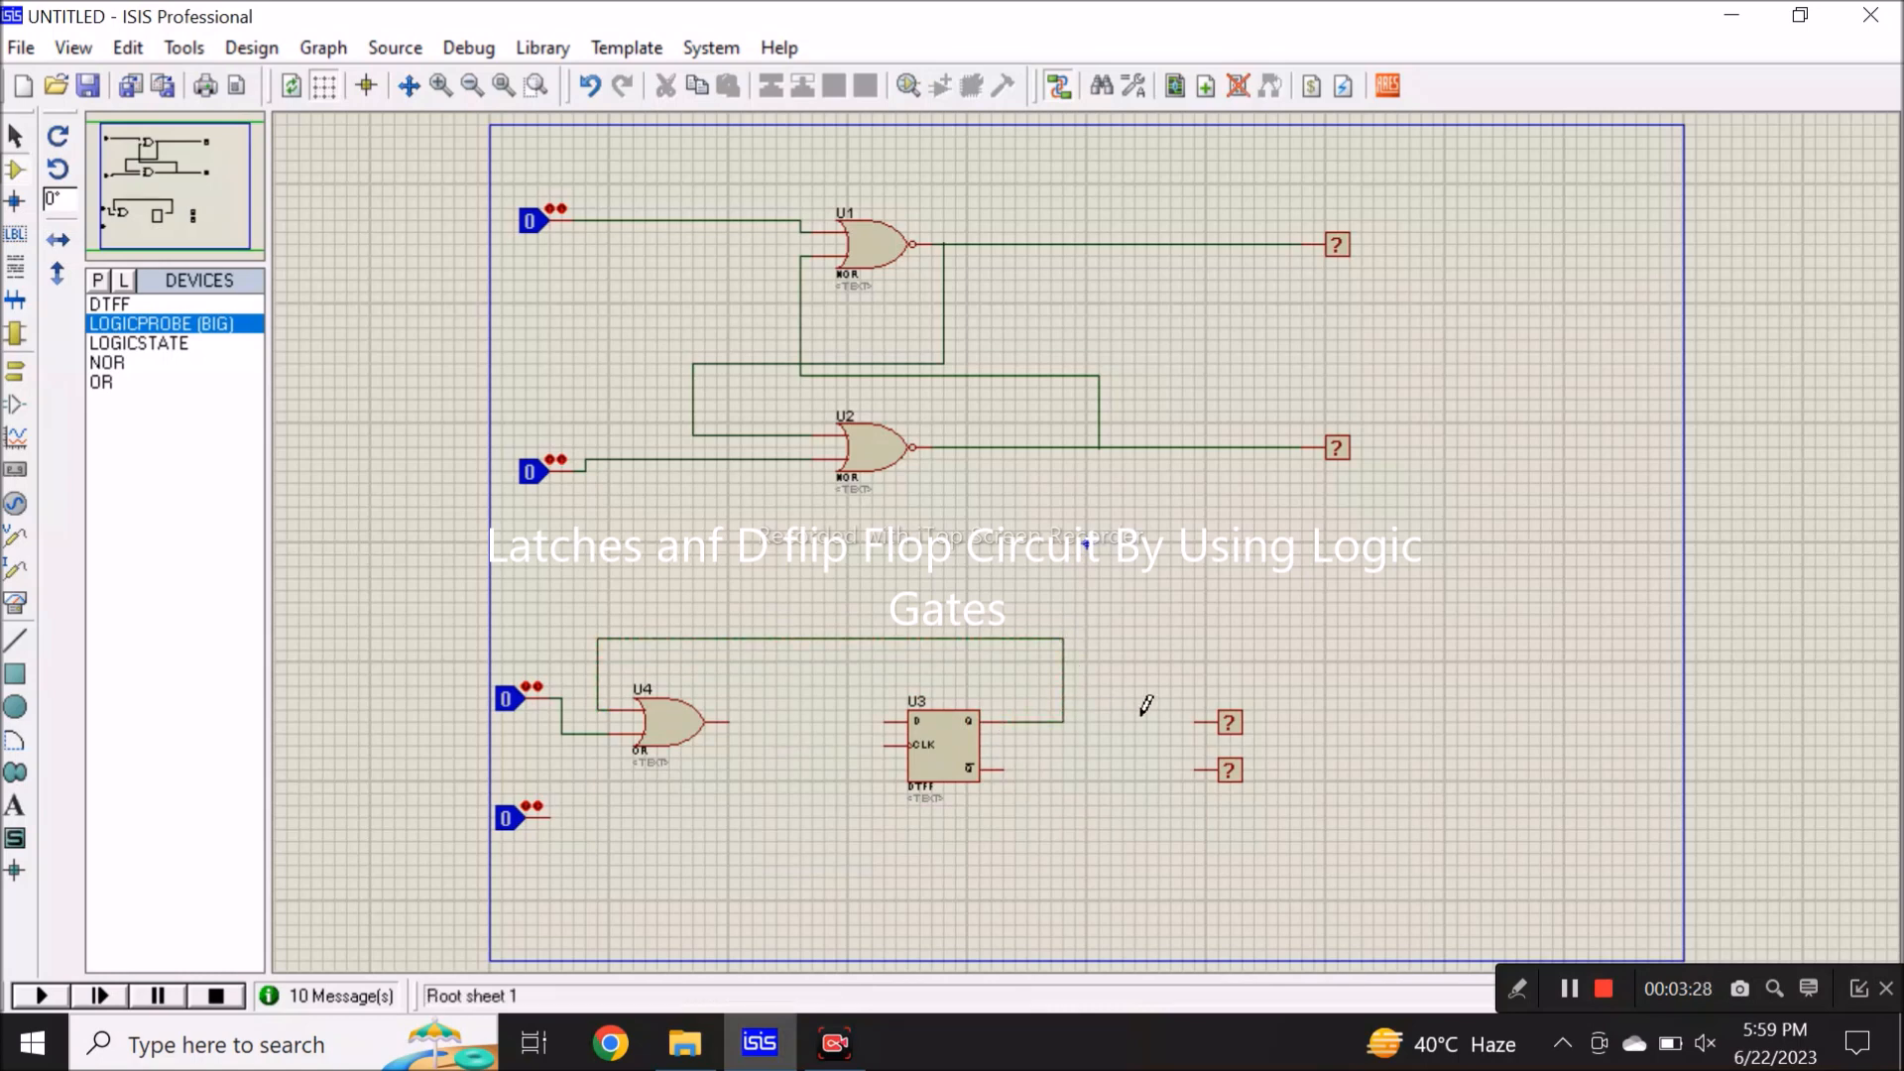
# Step: Connect the upper logic probe to U3's Q output line and the lower probe to U3's inverted Q output
pyautogui.click(1195, 721)
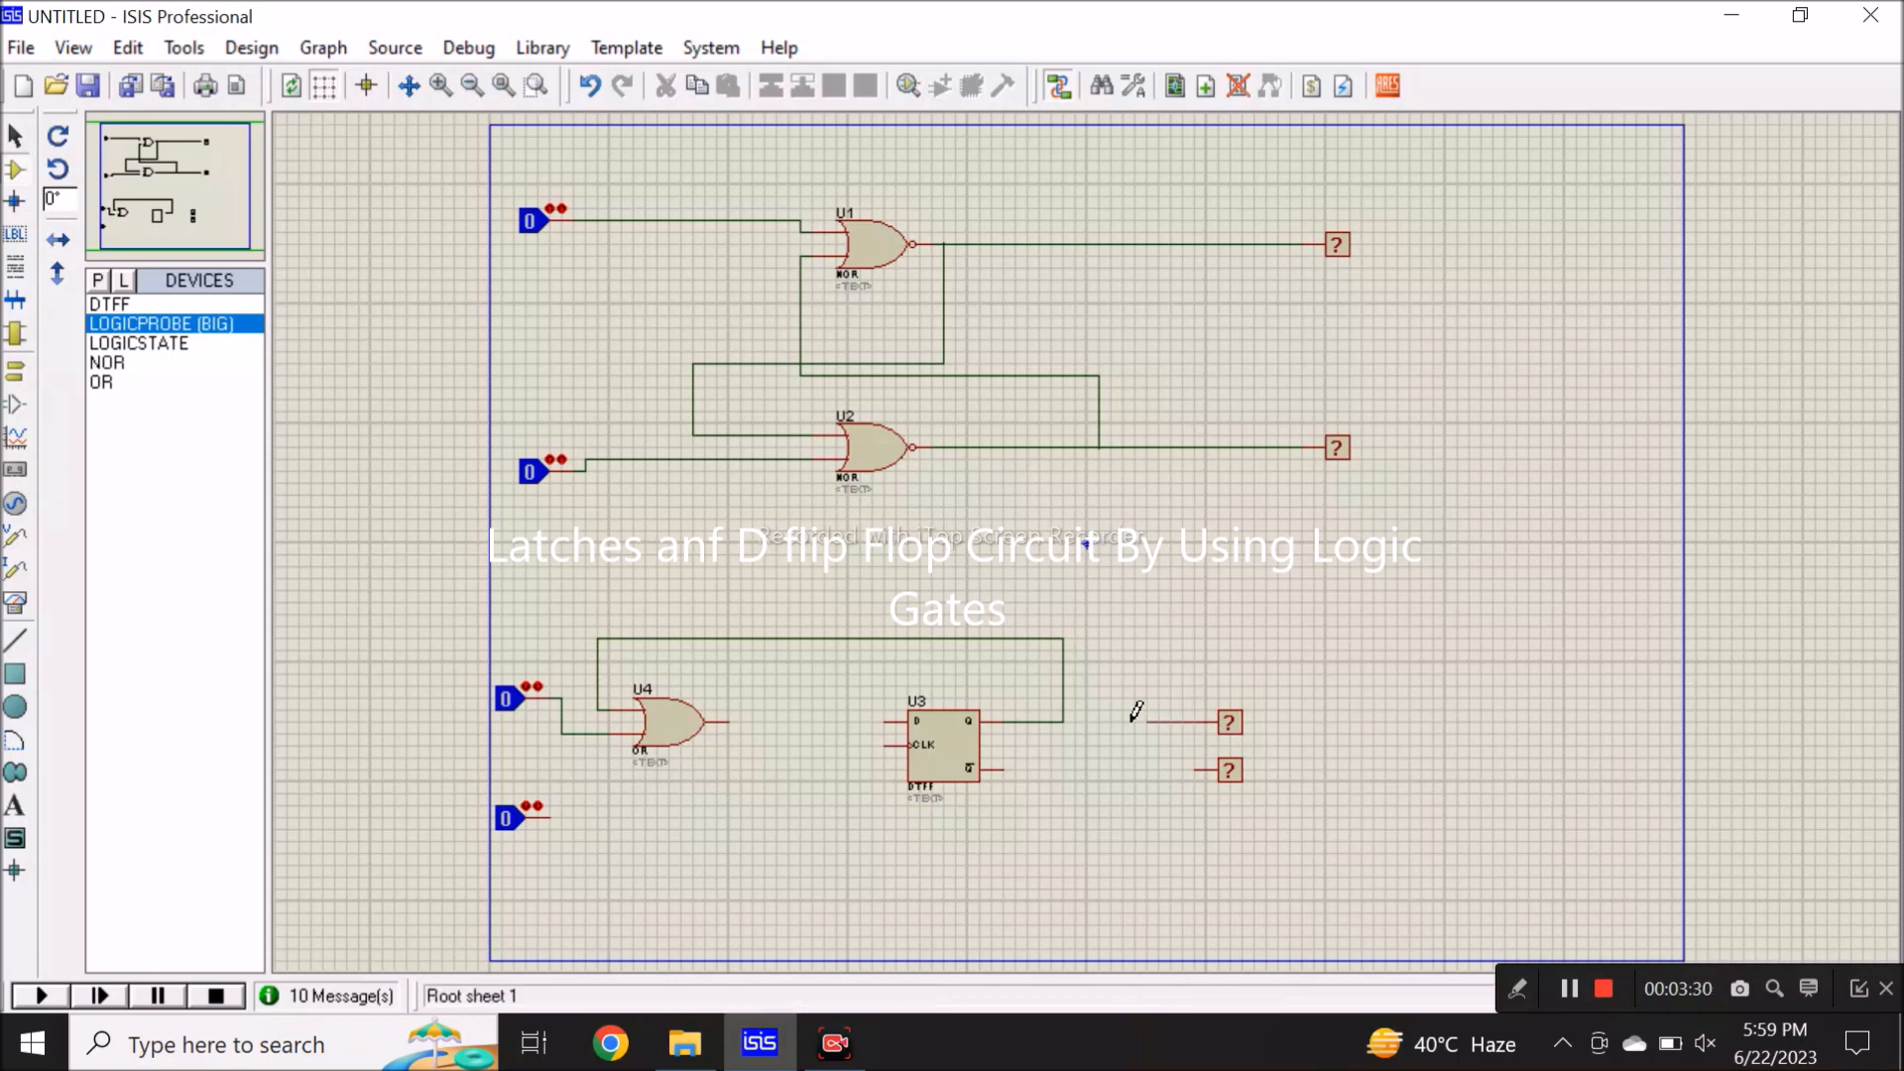
pyautogui.click(1064, 721)
pyautogui.click(1196, 770)
pyautogui.click(1007, 769)
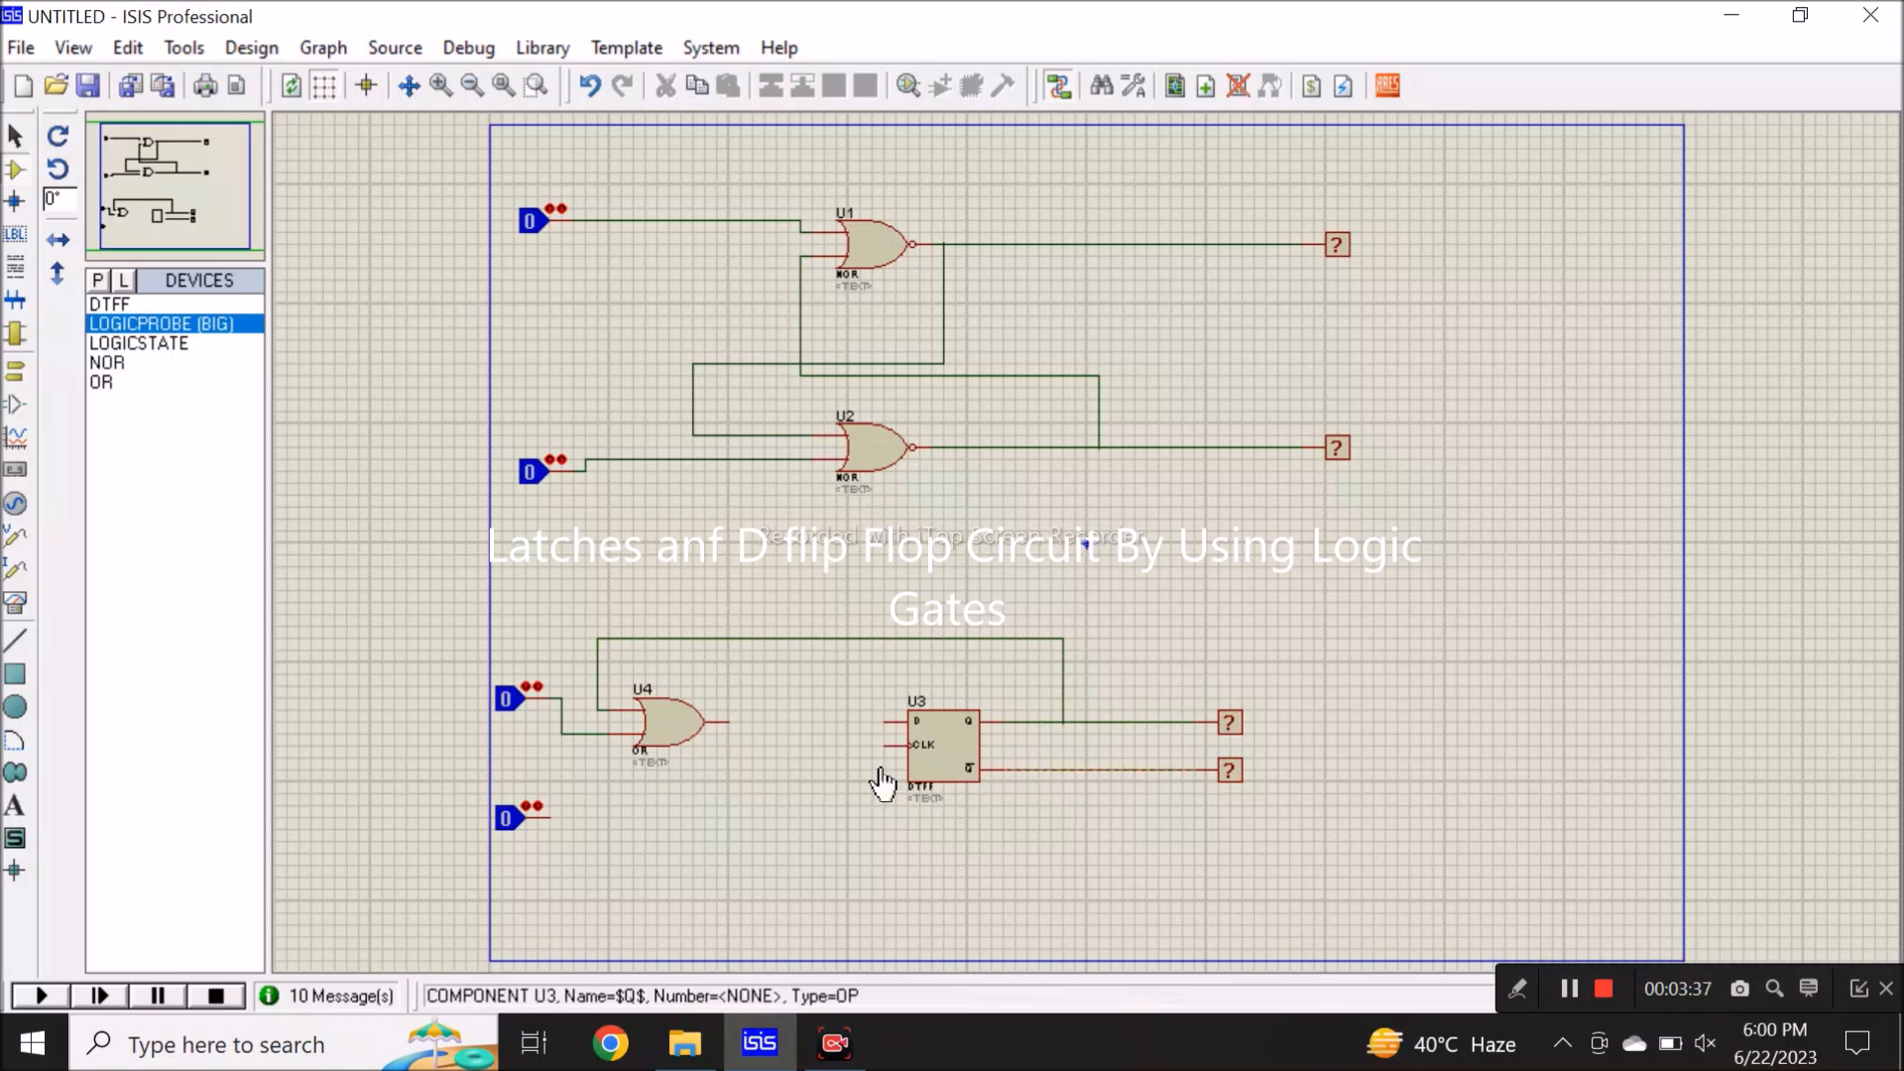
# Step: Wire the lower logic state to U3's CLK input, and U3's D input to OR gate U4's output
pyautogui.click(551, 815)
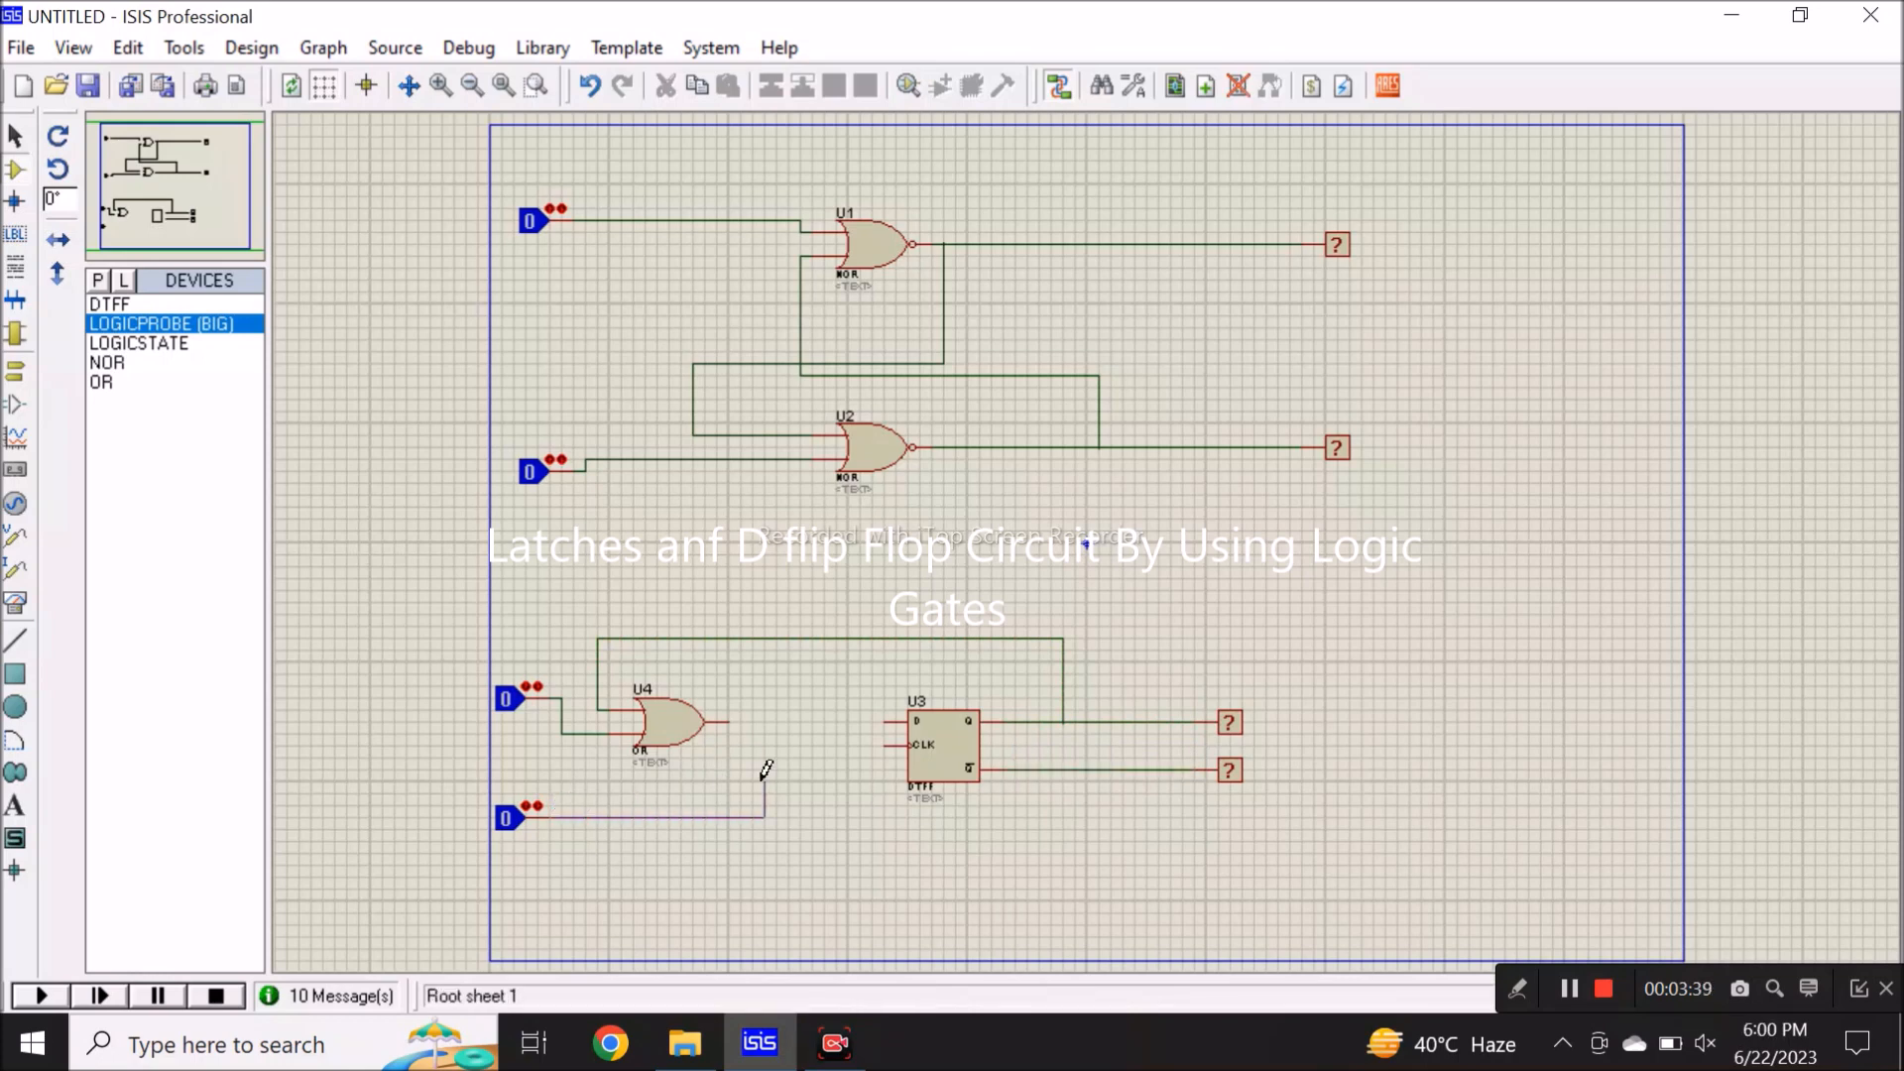
pyautogui.click(885, 746)
pyautogui.click(885, 722)
pyautogui.click(732, 722)
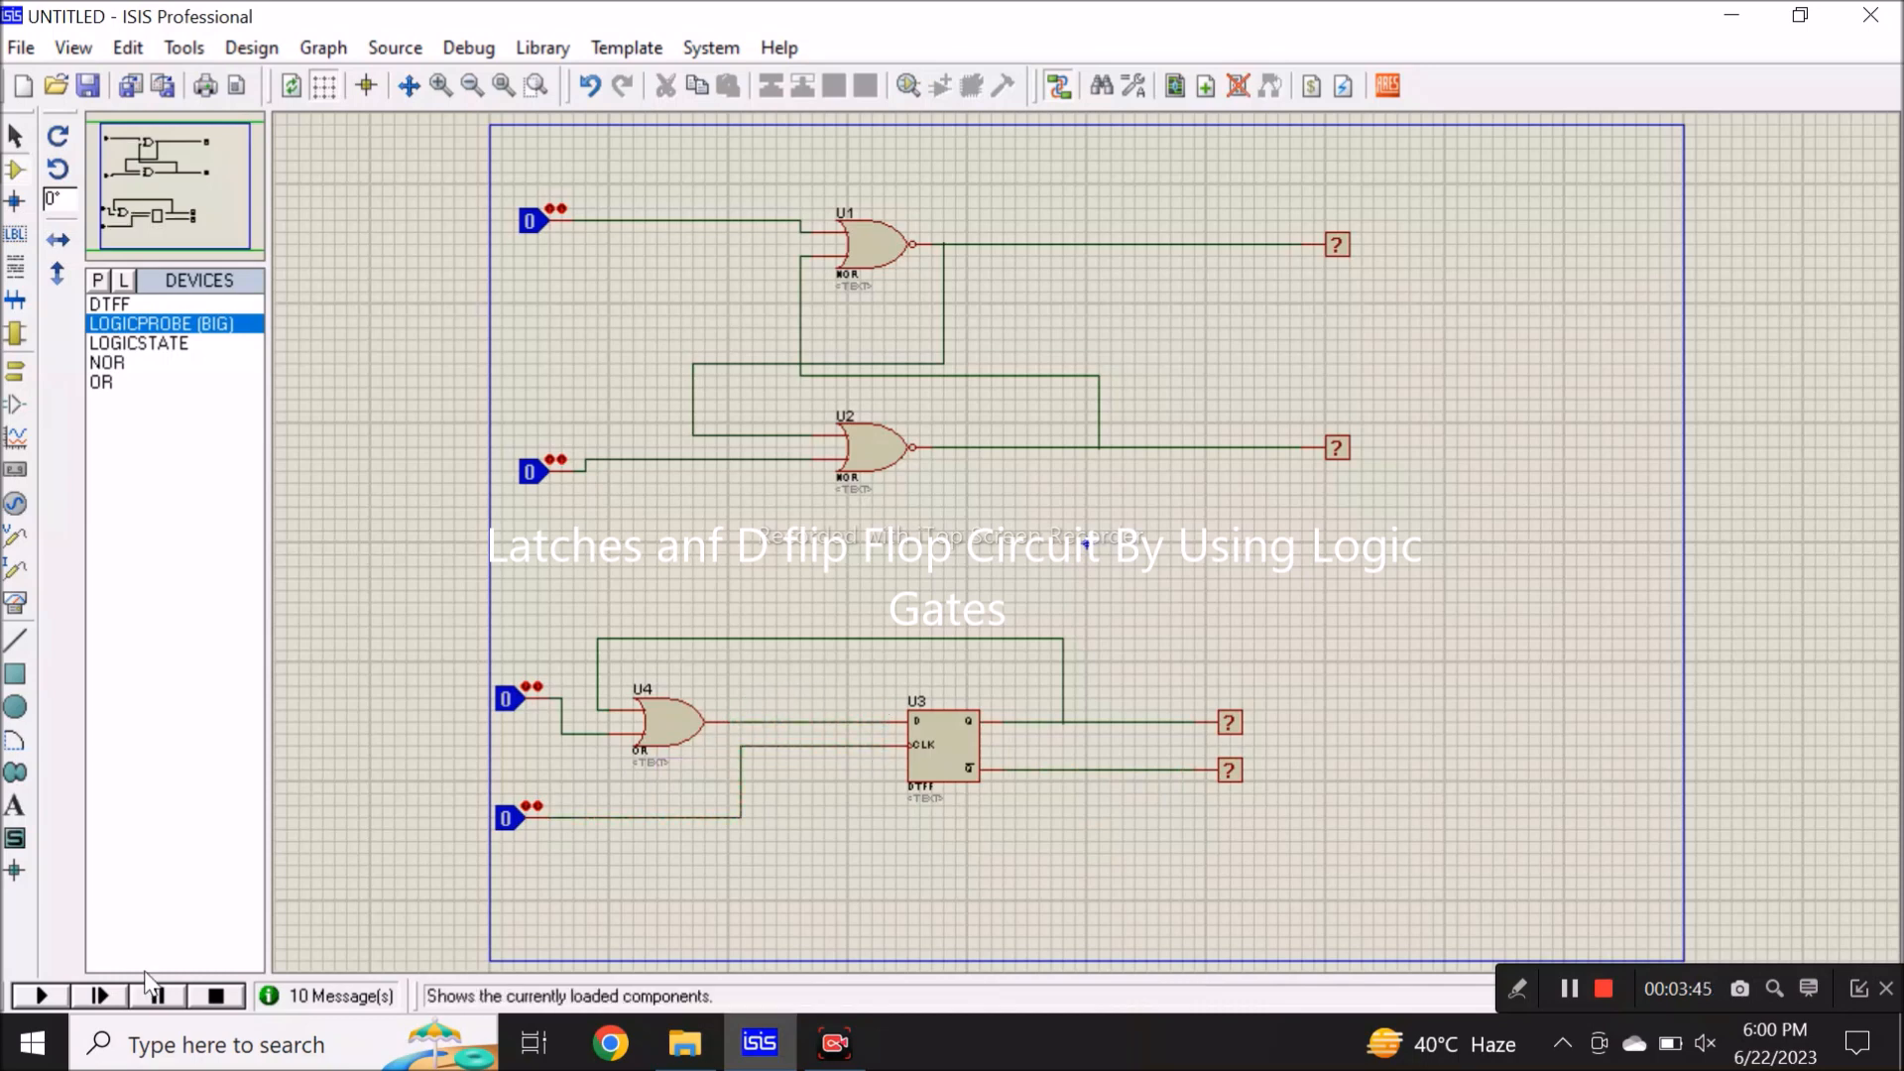
# Step: Simulate the flip-flop circuit: set U4's logic state to 1, pulse the clock state to 1 and back to 0, and return U4's state to 0
pyautogui.click(49, 994)
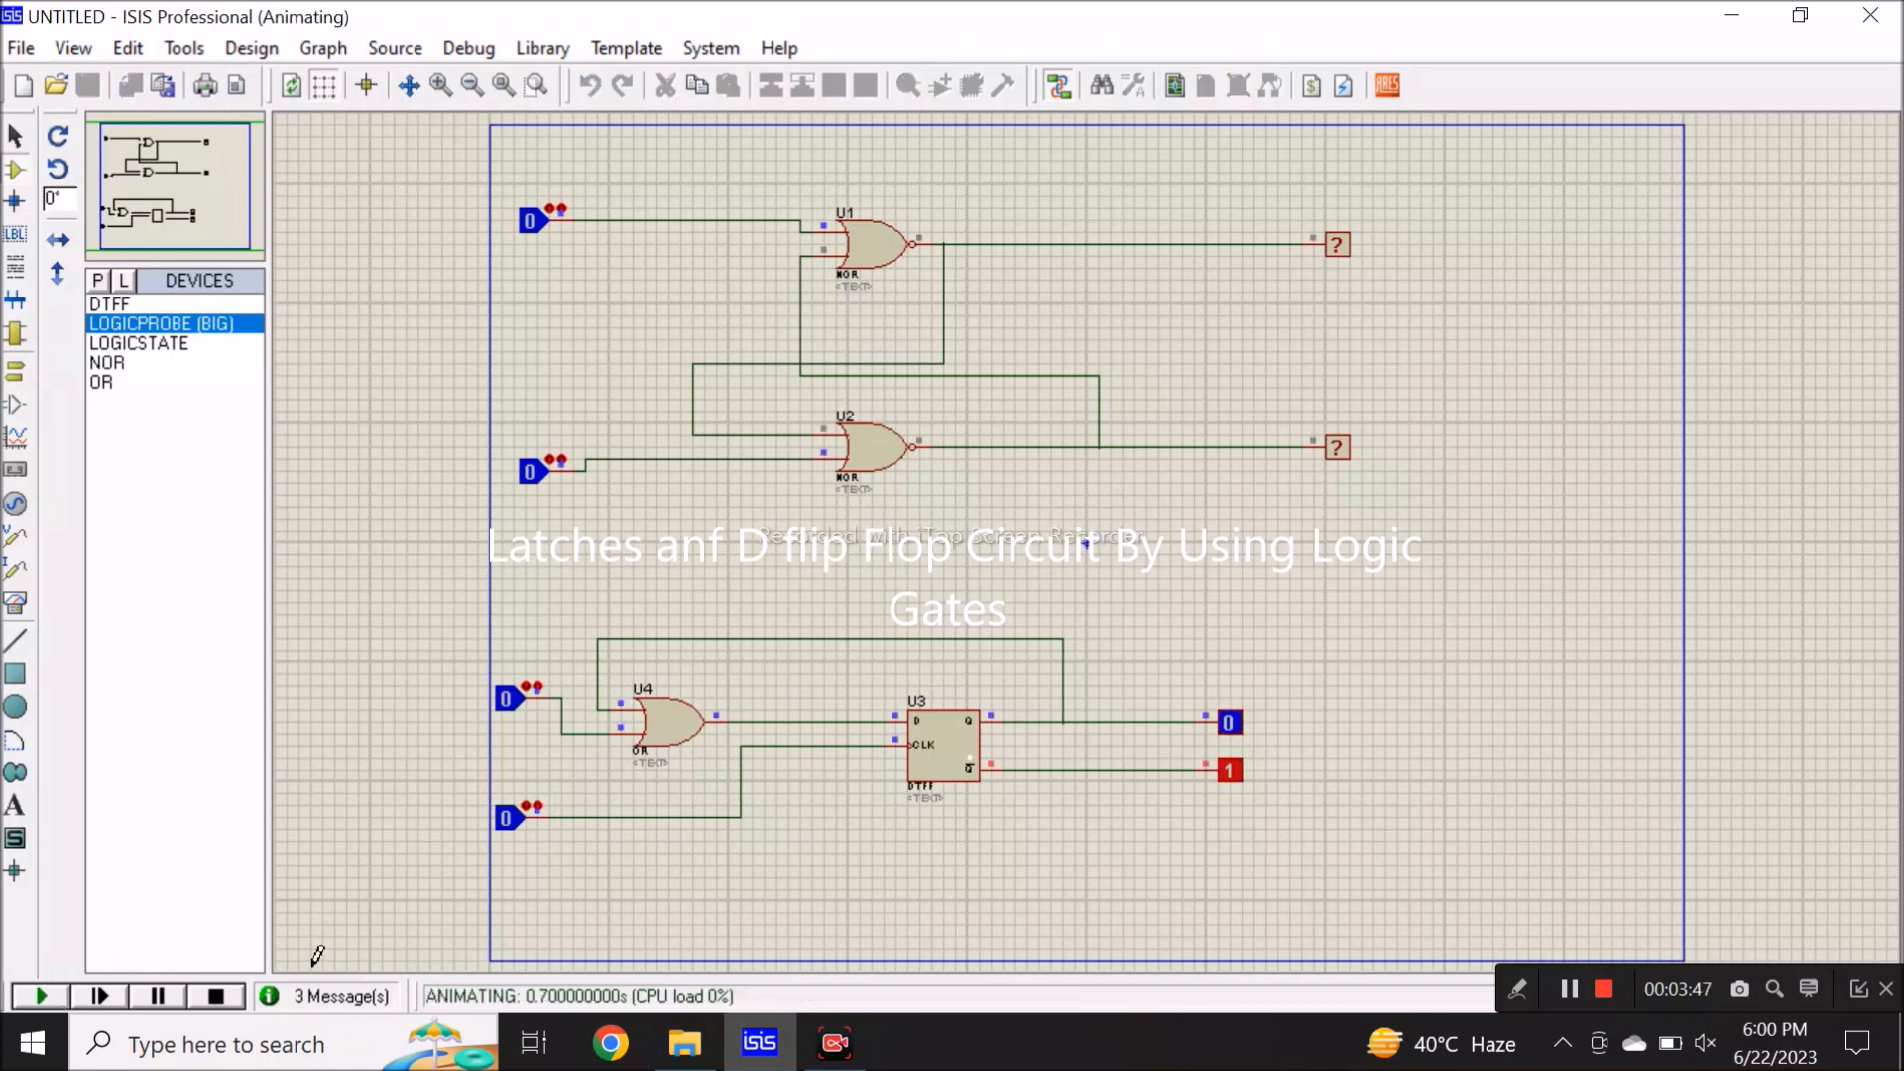
pyautogui.click(514, 703)
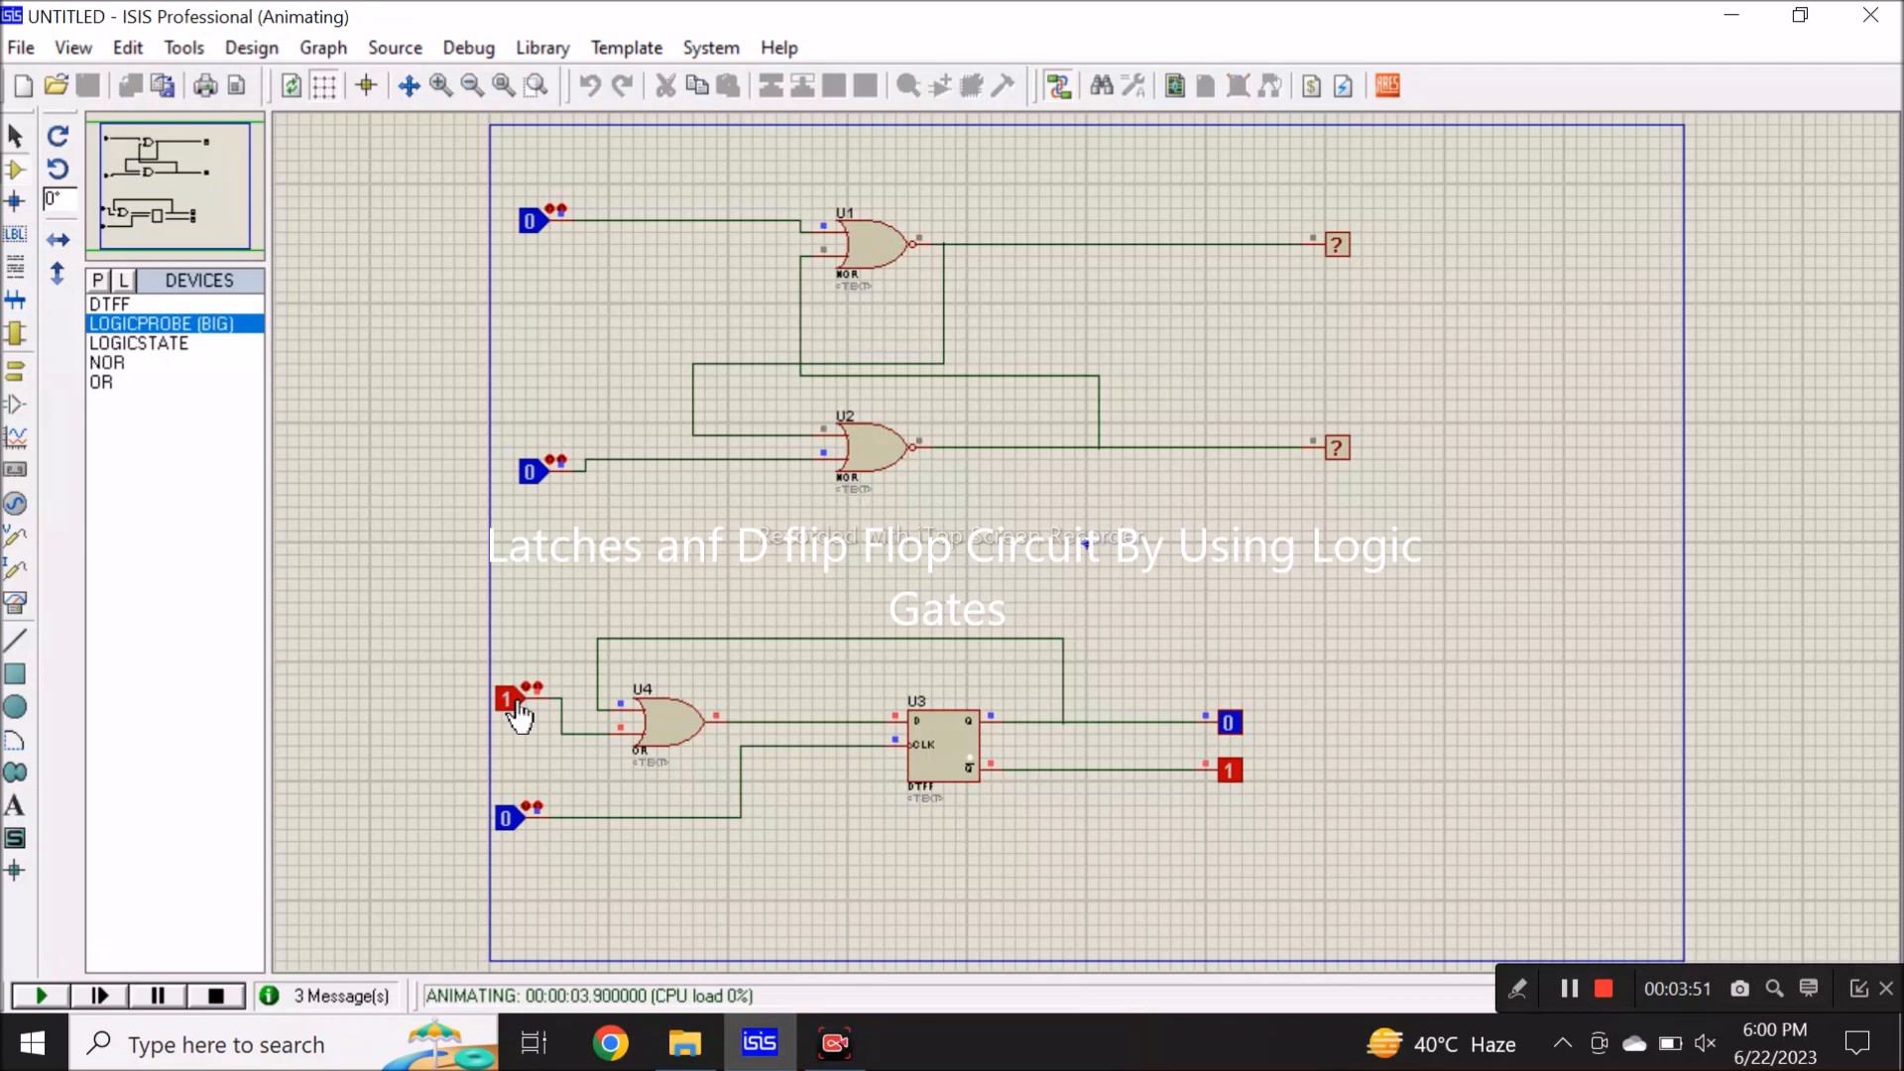
pyautogui.click(509, 821)
pyautogui.click(508, 822)
pyautogui.click(510, 702)
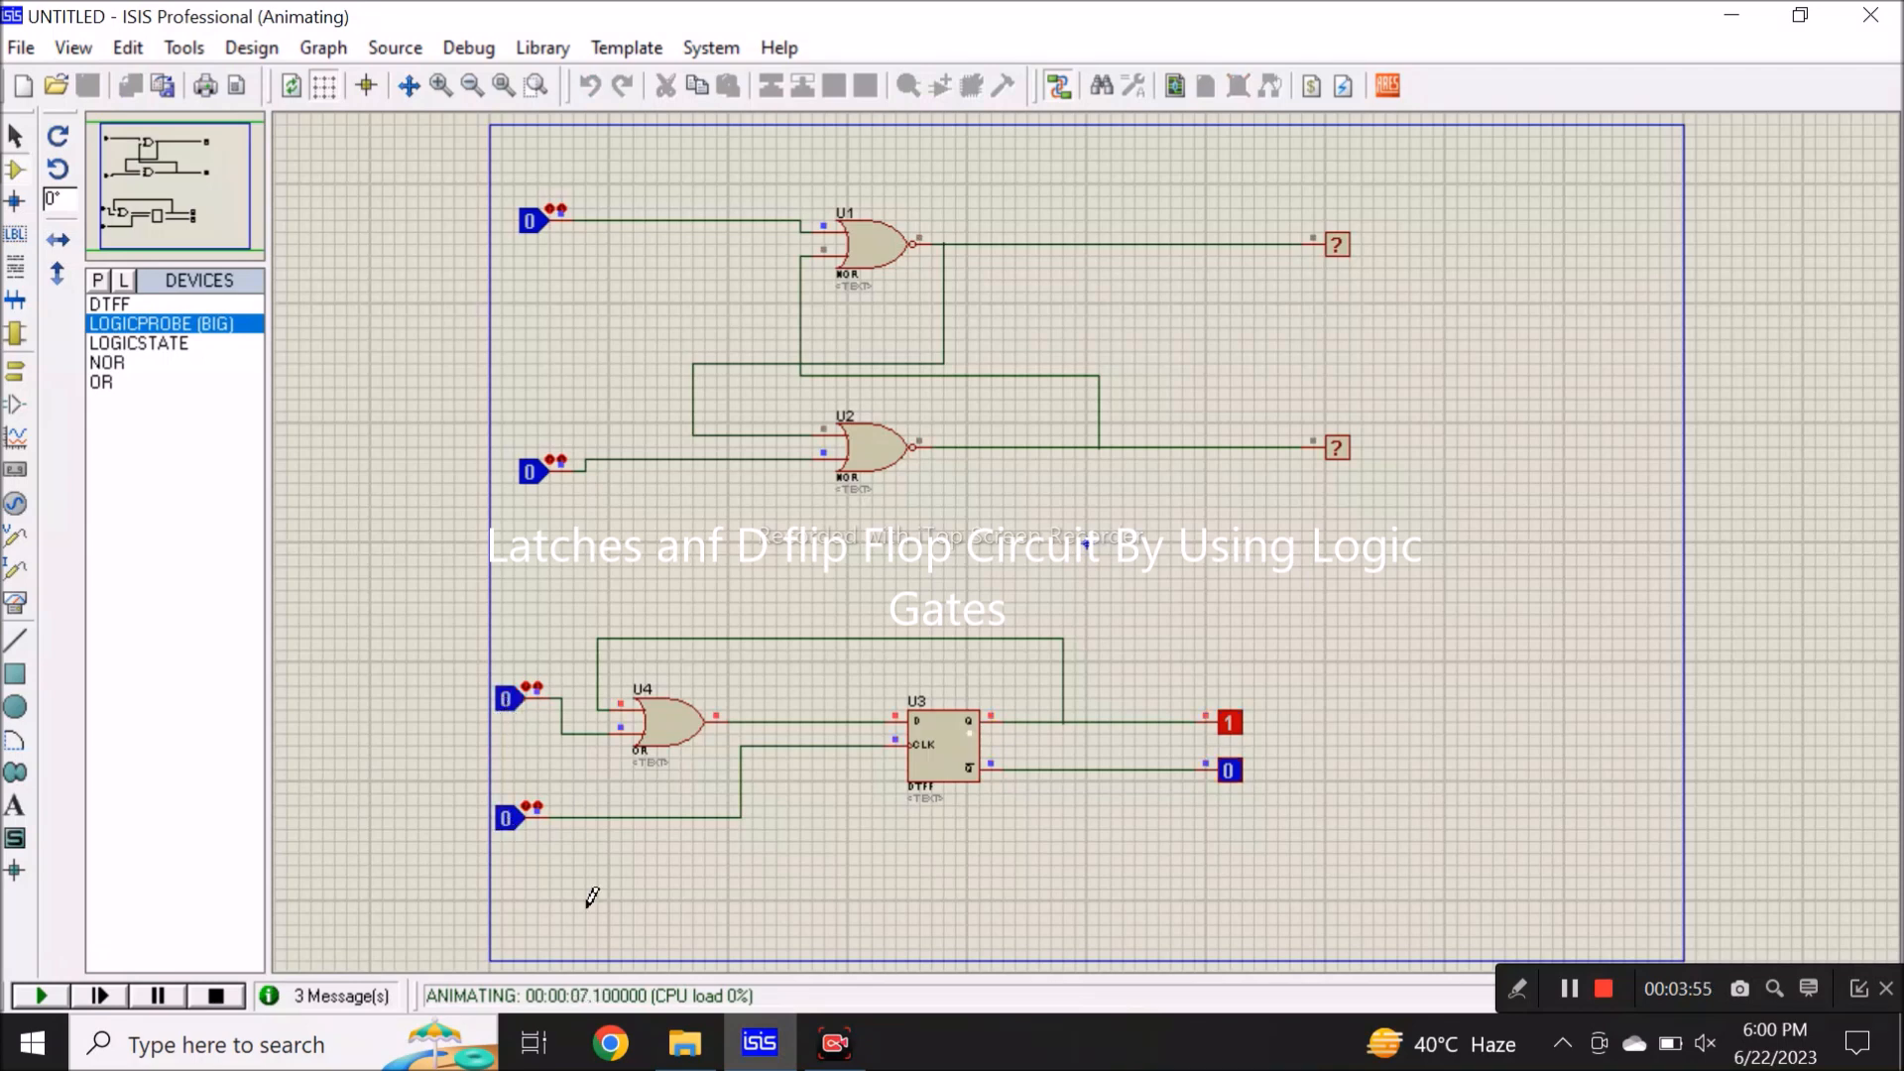